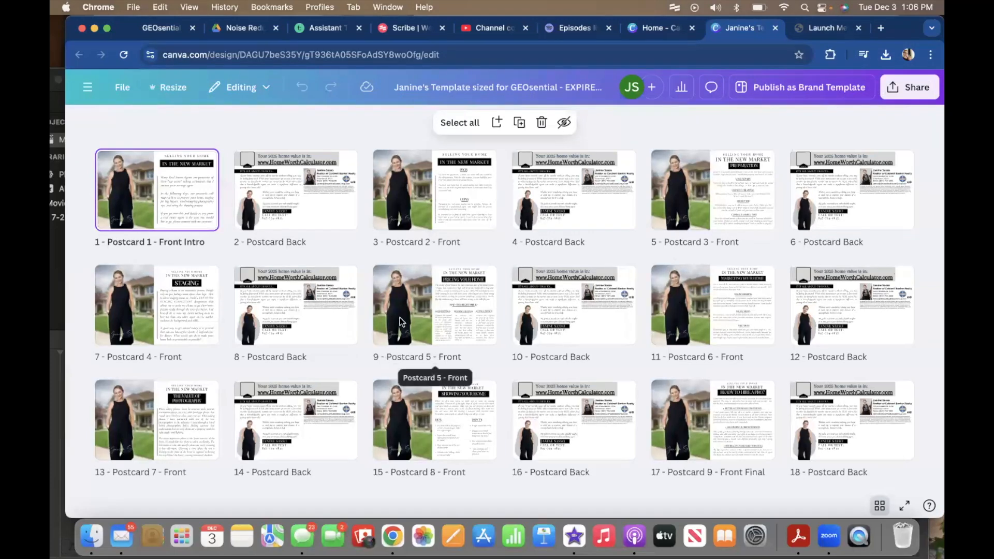
Enter the web address bit.ly/GetTemplatesNow in a new browser tab
{"action": "left_click", "coordinate": [881, 27]}
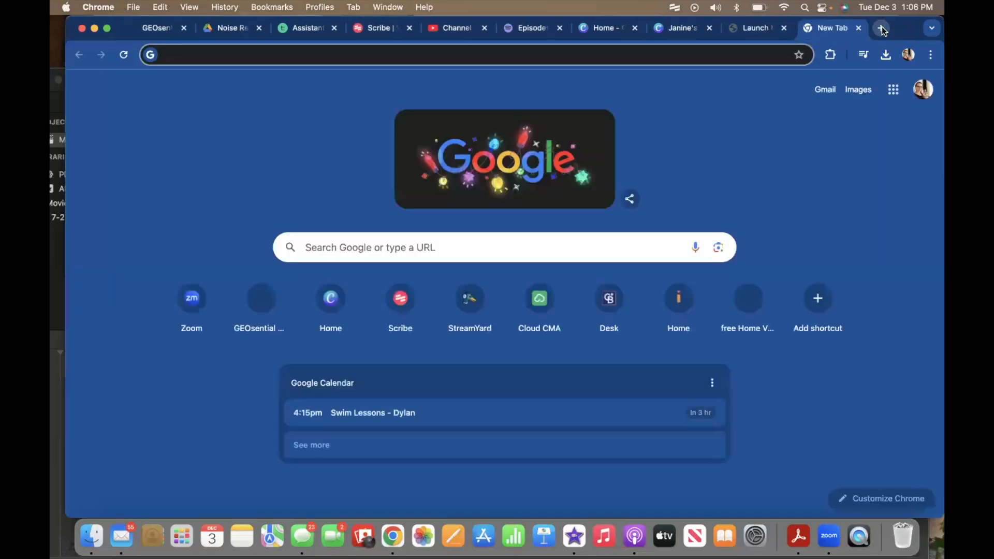
{"action": "type", "text": "bit.ly"}
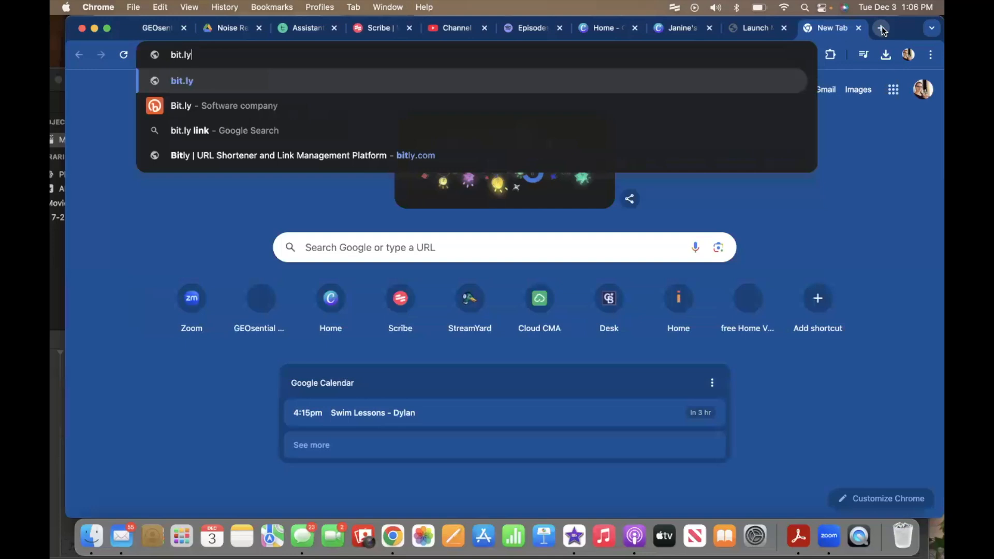
{"action": "type", "text": "/"}
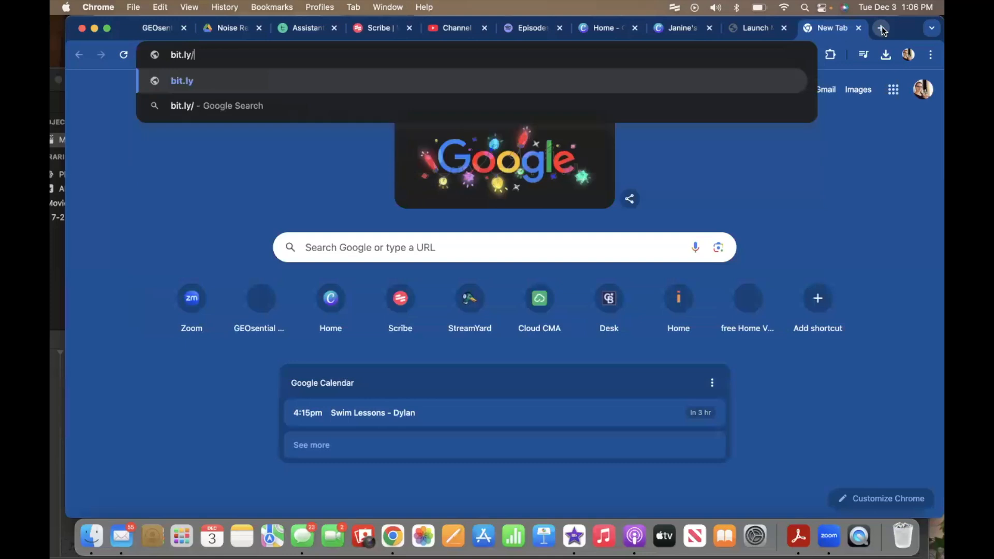
{"action": "type", "text": "Get"}
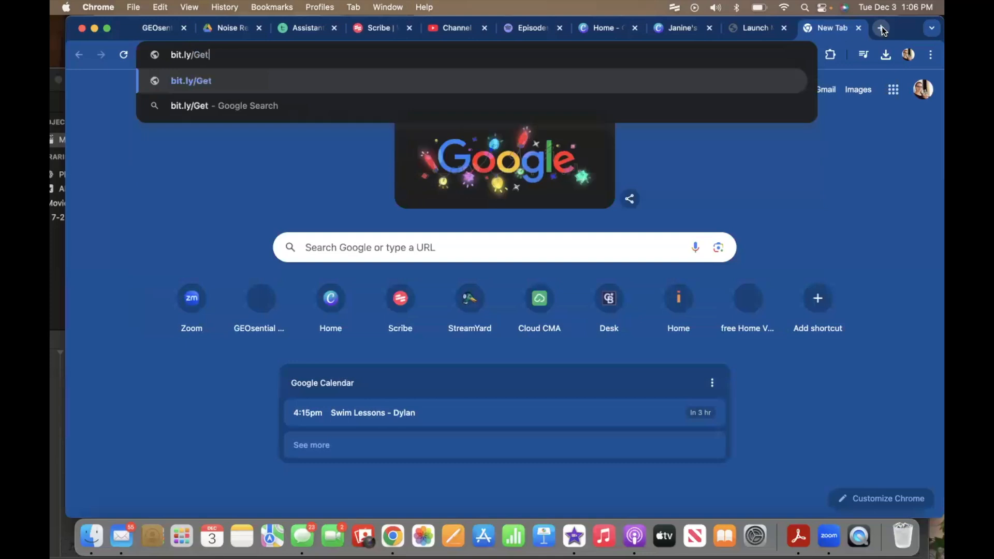
{"action": "type", "text": "TemplatesNow"}
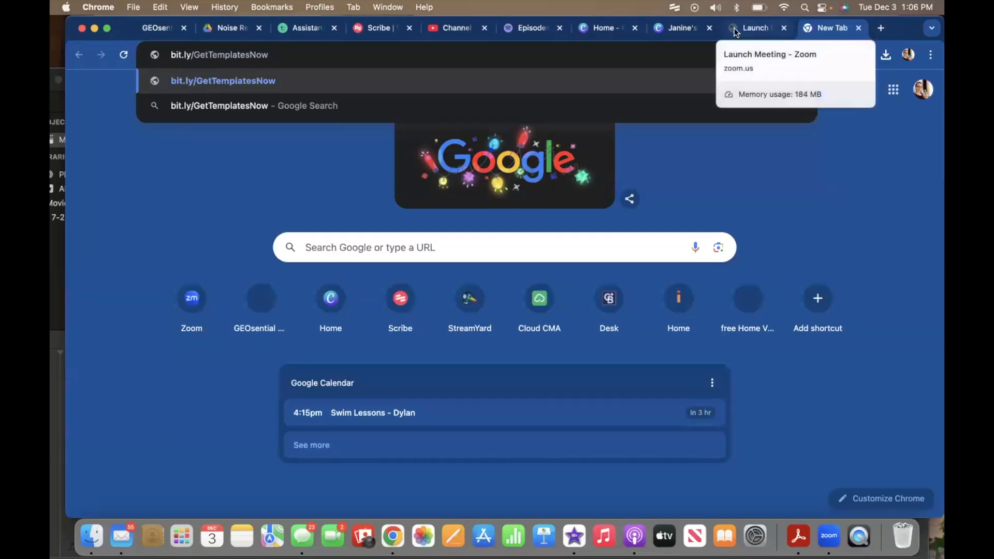
Return to the Canva postcard design and open its sharing options
{"action": "left_click", "coordinate": [676, 31]}
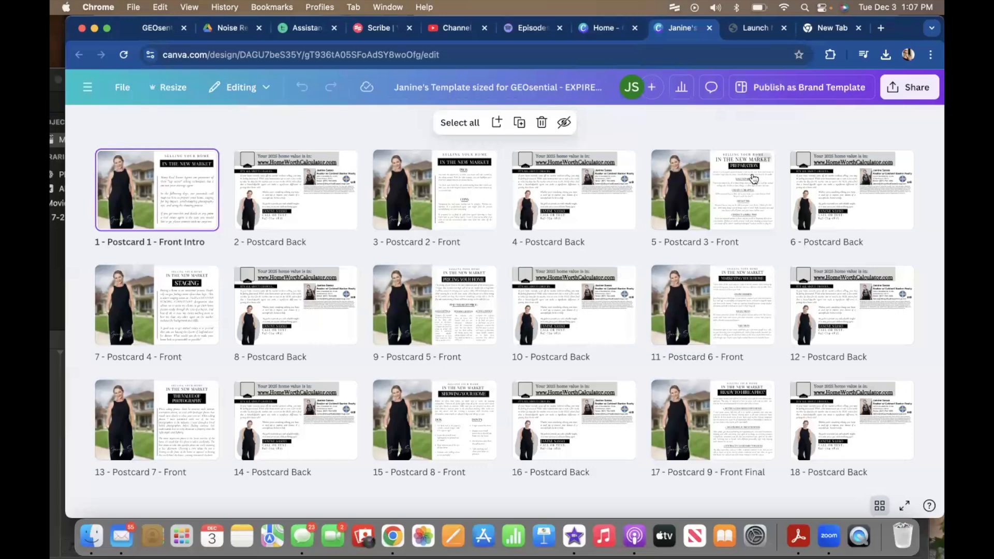
{"action": "left_click", "coordinate": [916, 92]}
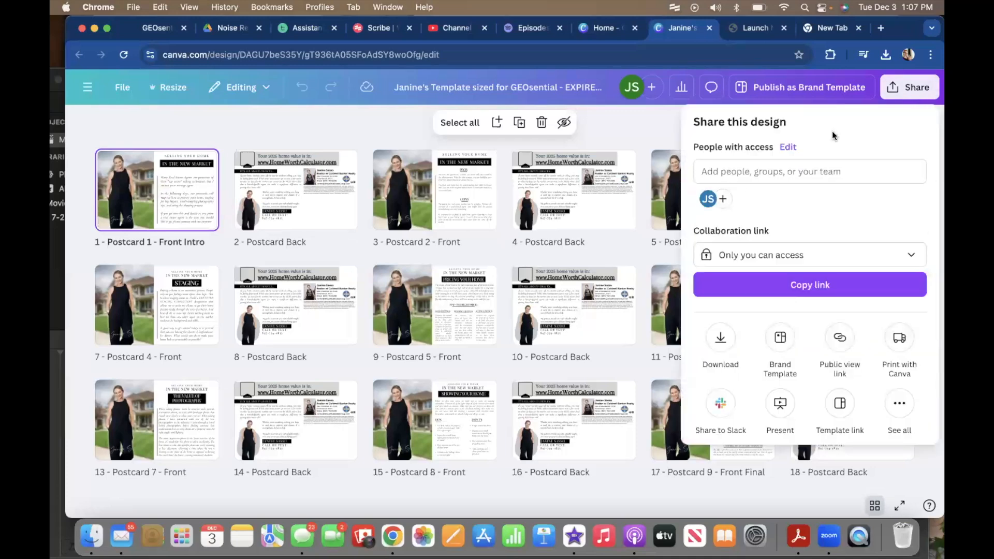
Switch to GEOsential, search the saved projects for "expire" and look through the matching postcards
{"action": "left_click", "coordinate": [146, 29]}
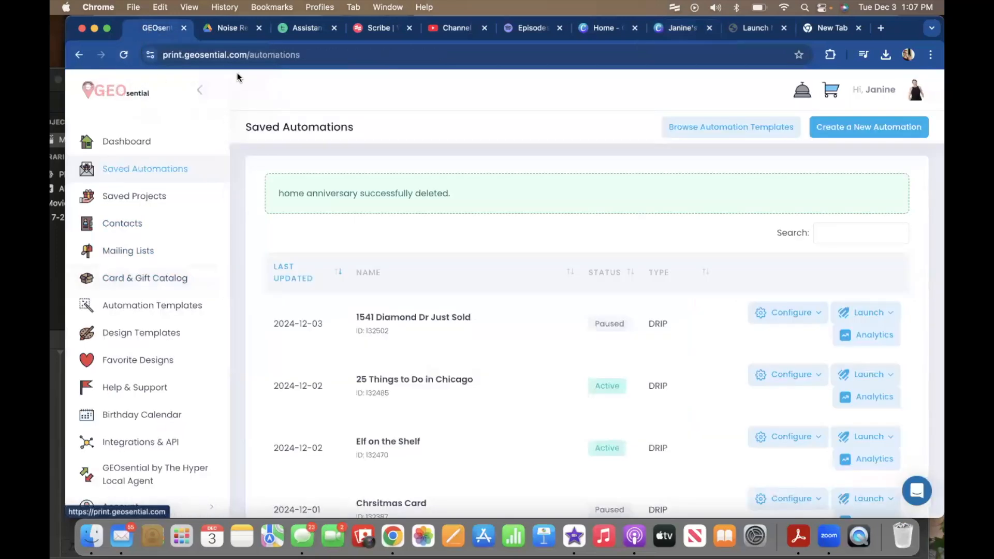
{"action": "left_click", "coordinate": [120, 91]}
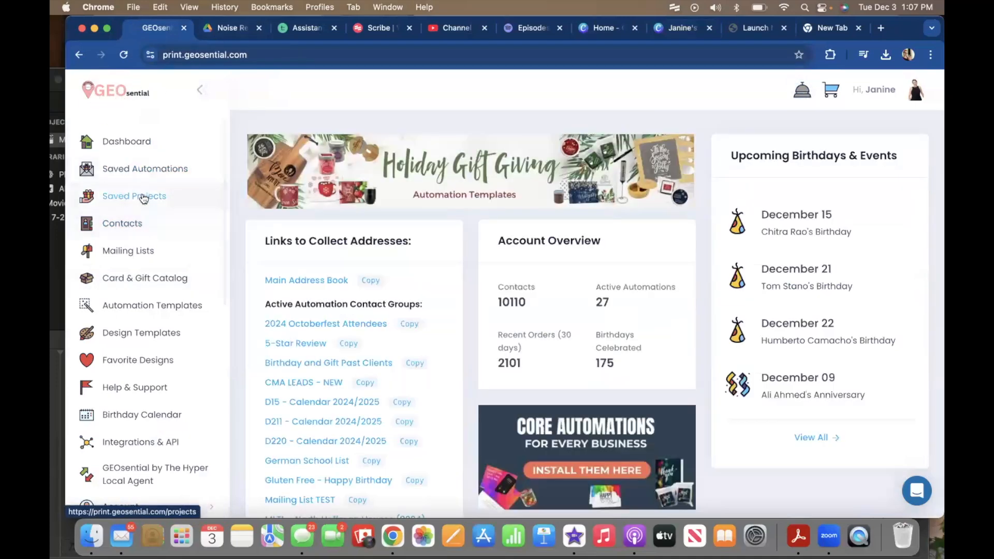
{"action": "left_click", "coordinate": [143, 197]}
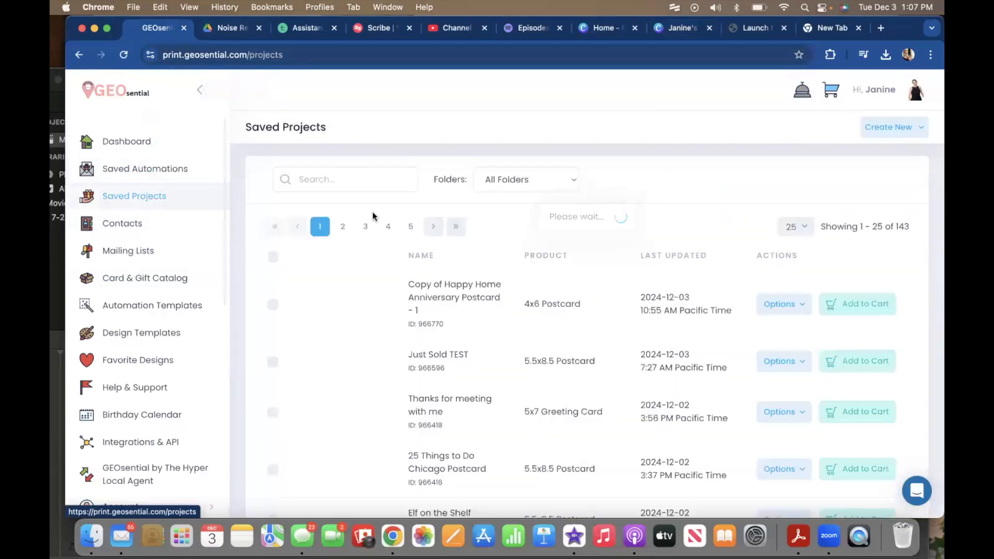
{"action": "left_click", "coordinate": [395, 178]}
{"action": "type", "text": "e"}
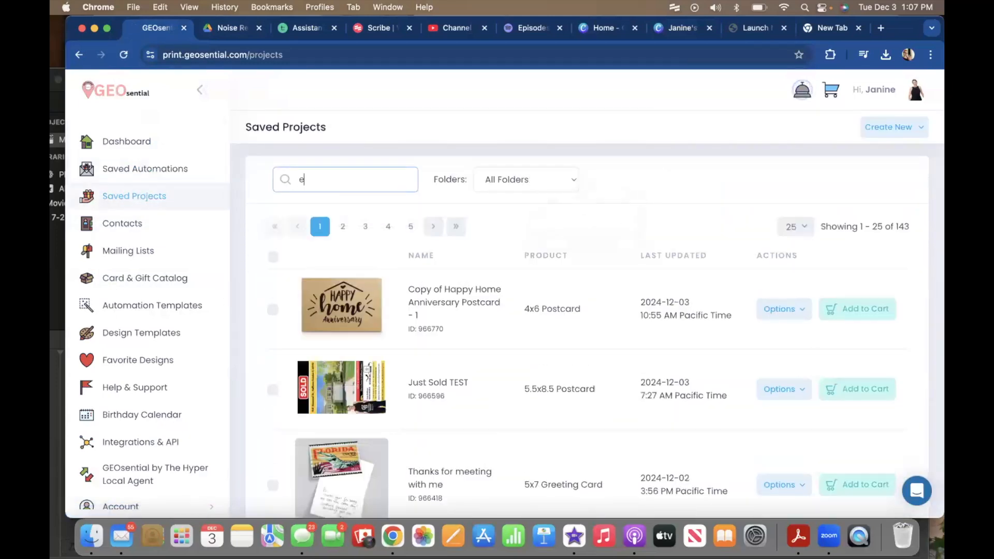
{"action": "type", "text": "xpire"}
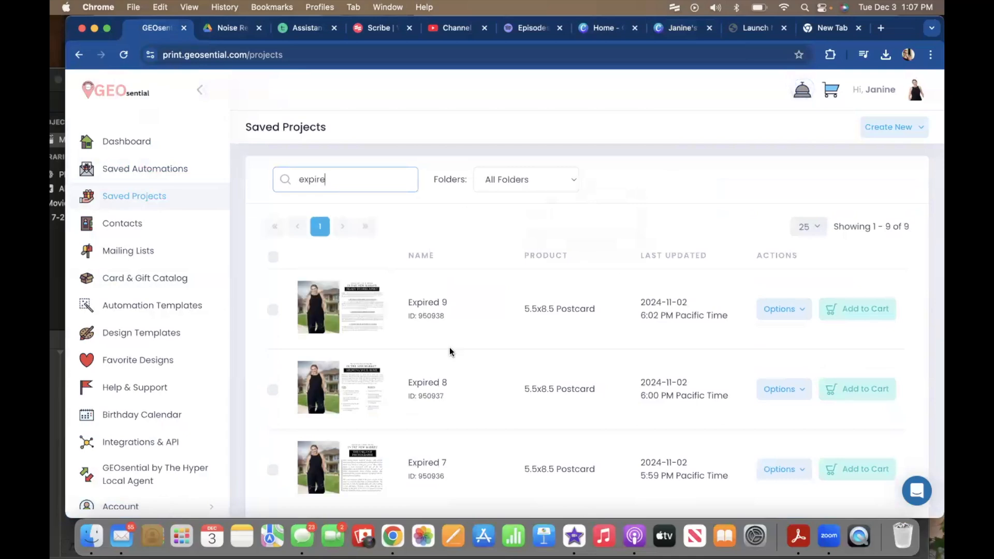
{"action": "scroll", "coordinate": [449, 351], "scroll_direction": "down", "scroll_amount": 1}
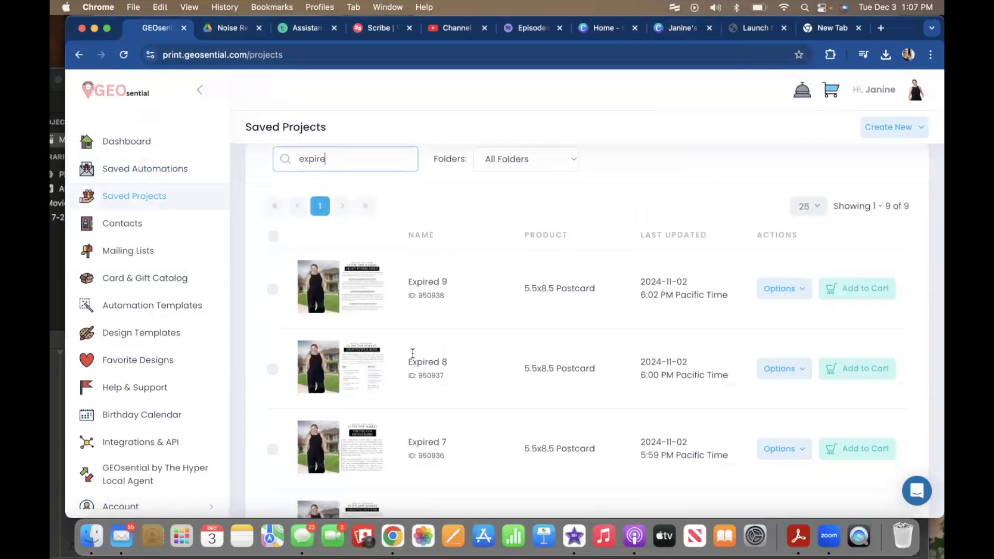
{"action": "scroll", "coordinate": [412, 353], "scroll_direction": "down", "scroll_amount": 10}
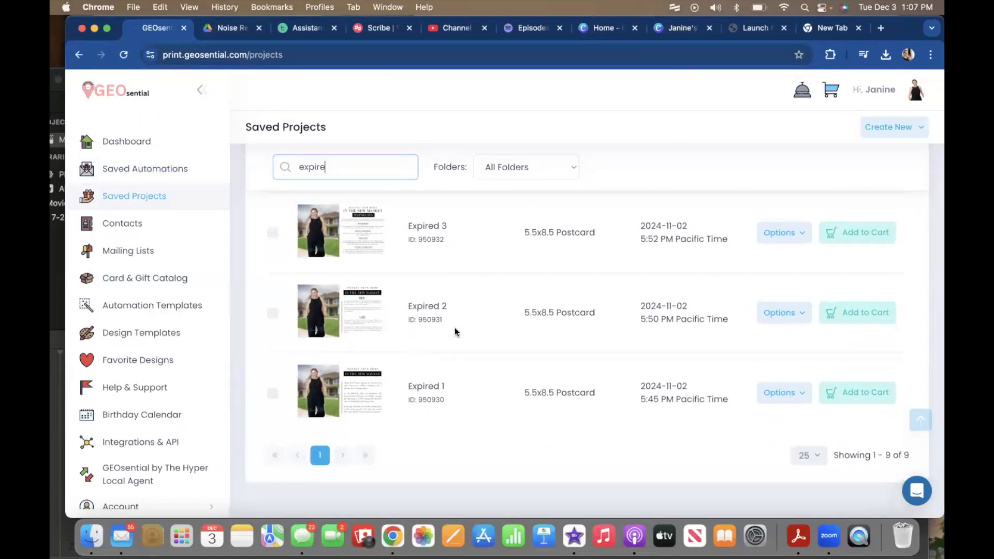
{"action": "scroll", "coordinate": [454, 328], "scroll_direction": "up", "scroll_amount": 10}
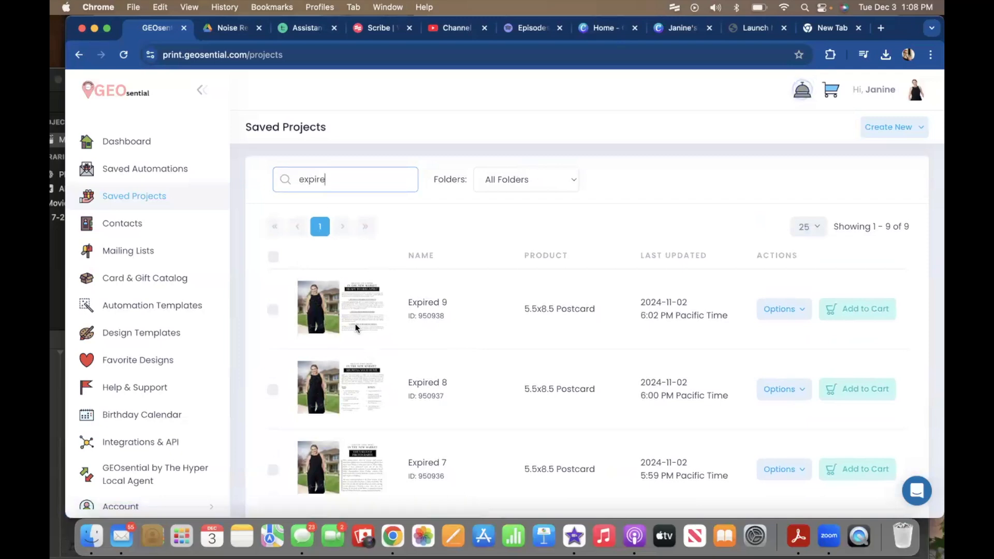
Search the saved automations for "expir" and clear the search again
{"action": "left_click", "coordinate": [145, 166]}
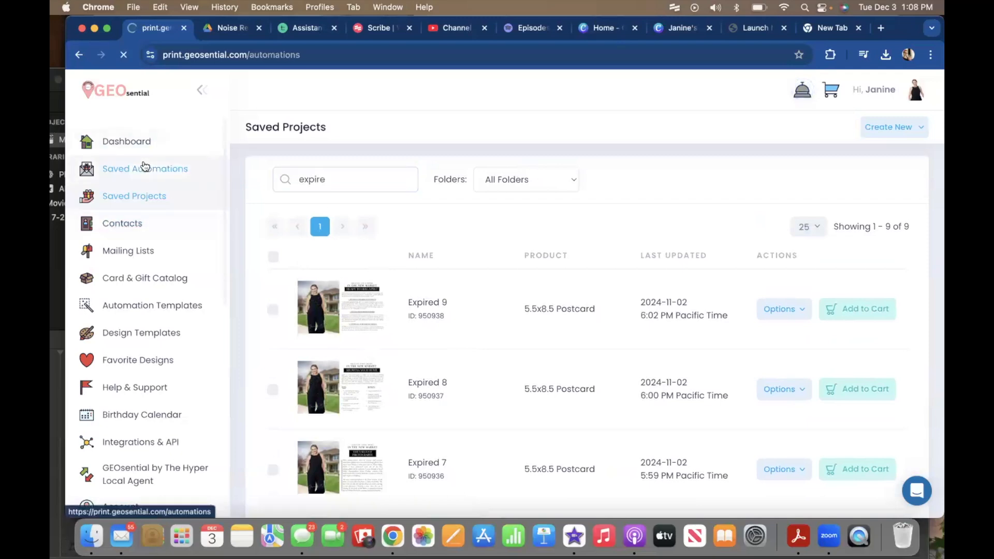
{"action": "left_click", "coordinate": [819, 182]}
{"action": "type", "text": "expir"}
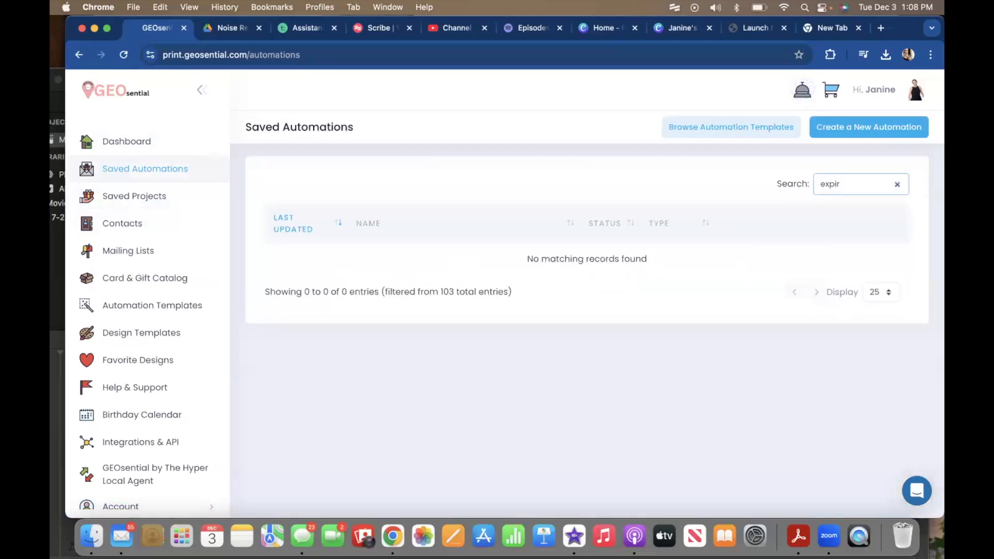
{"action": "key", "text": "BackSpace"}
{"action": "key", "text": "BackSpace"}
{"action": "key", "text": "BackSpace"}
{"action": "key", "text": "BackSpace"}
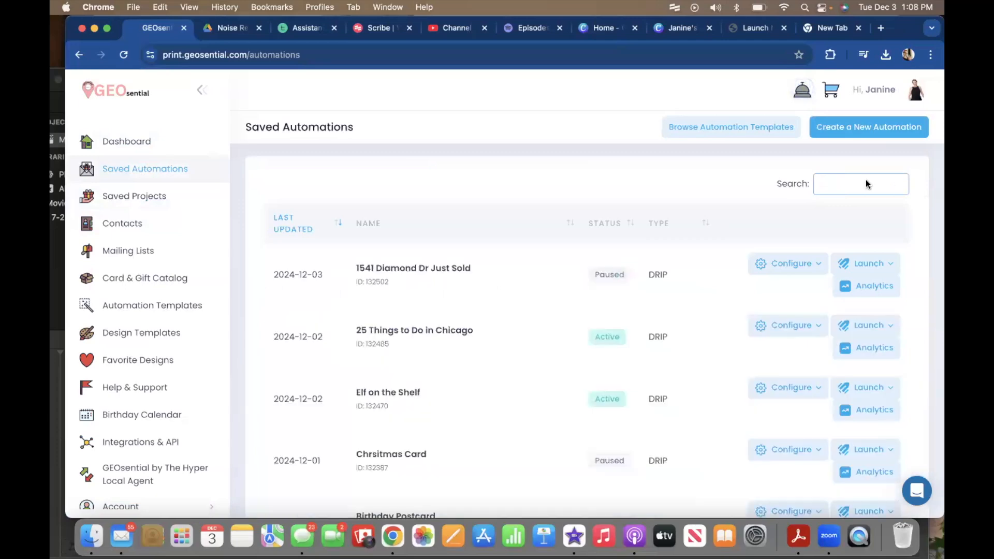
Look through the first two pages of saved automations for an existing expired-listing campaign
{"action": "scroll", "coordinate": [501, 407], "scroll_direction": "down", "scroll_amount": 9}
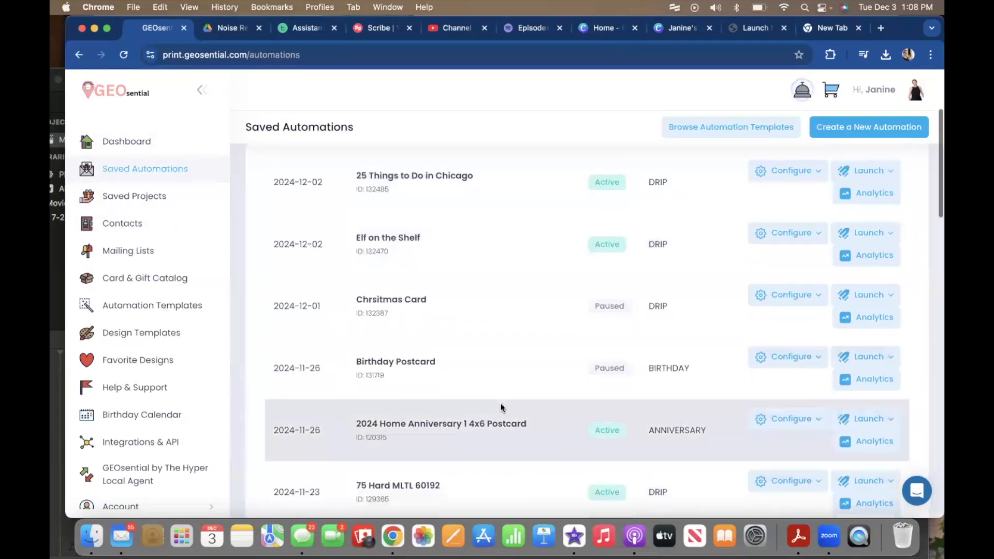
{"action": "scroll", "coordinate": [501, 407], "scroll_direction": "down", "scroll_amount": 6}
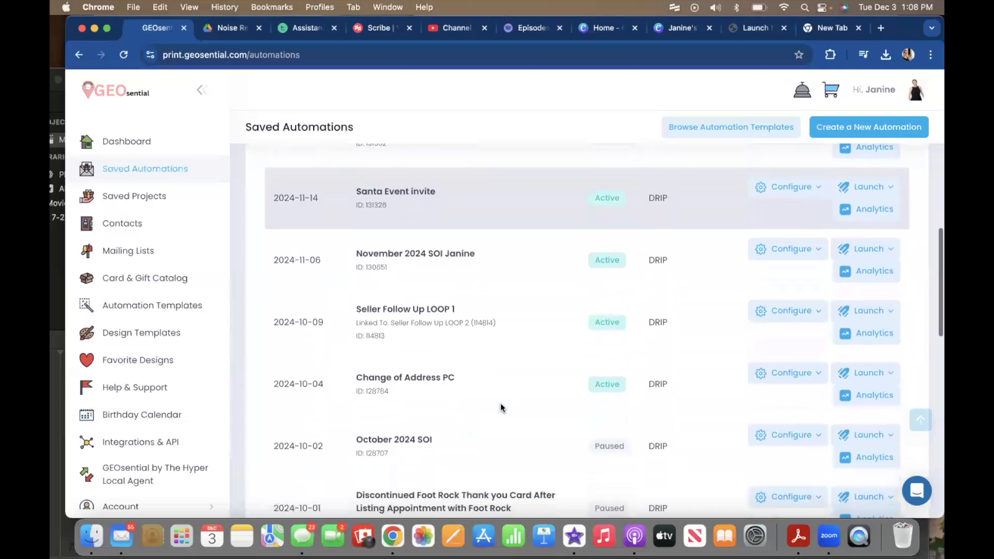
{"action": "scroll", "coordinate": [500, 407], "scroll_direction": "down", "scroll_amount": 8}
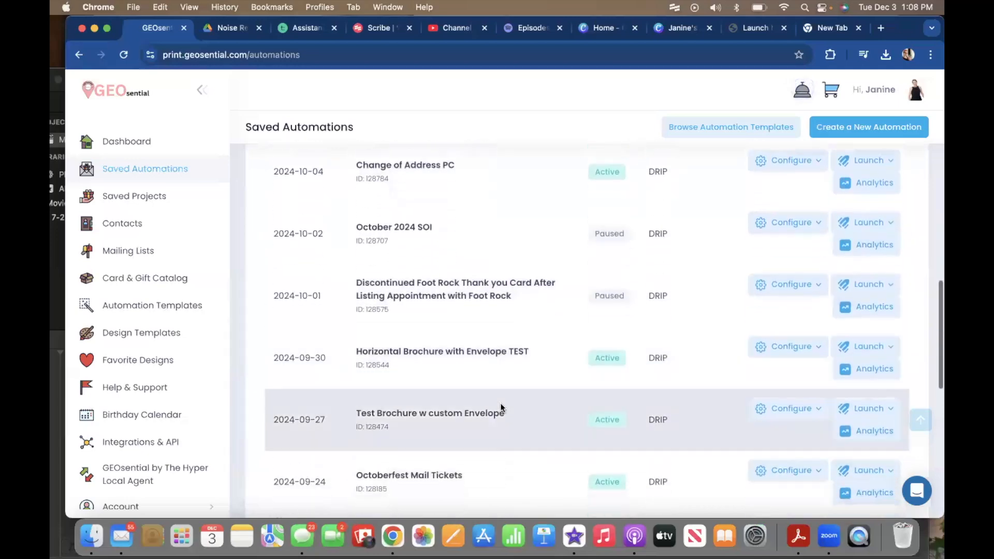
{"action": "scroll", "coordinate": [500, 403], "scroll_direction": "down", "scroll_amount": 4}
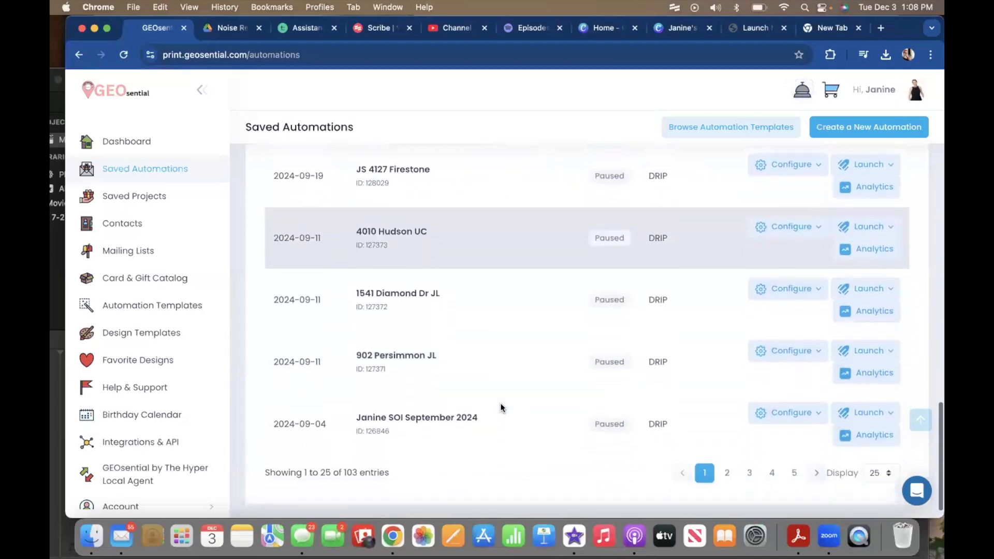
{"action": "left_click", "coordinate": [727, 449]}
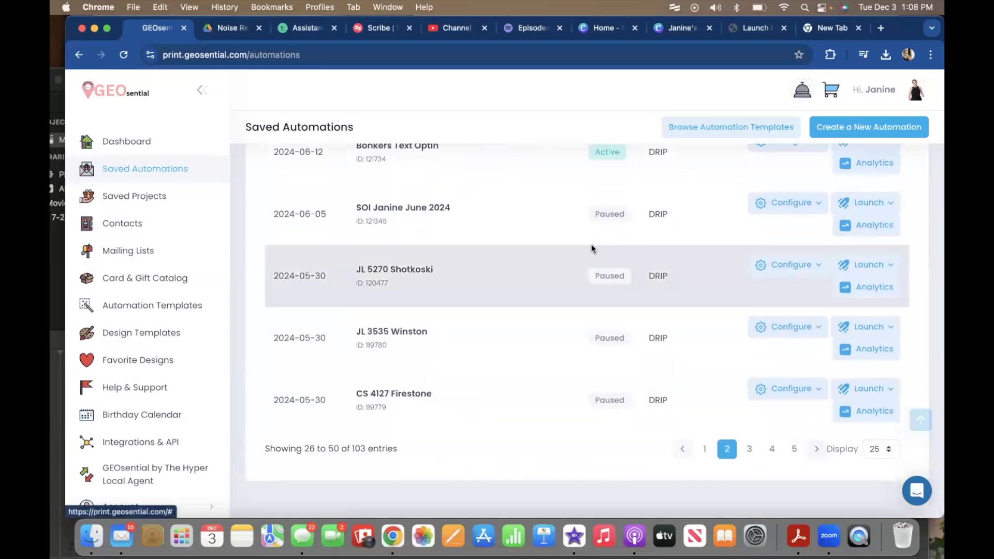
{"action": "scroll", "coordinate": [592, 247], "scroll_direction": "up", "scroll_amount": 20}
{"action": "scroll", "coordinate": [592, 248], "scroll_direction": "up", "scroll_amount": 5}
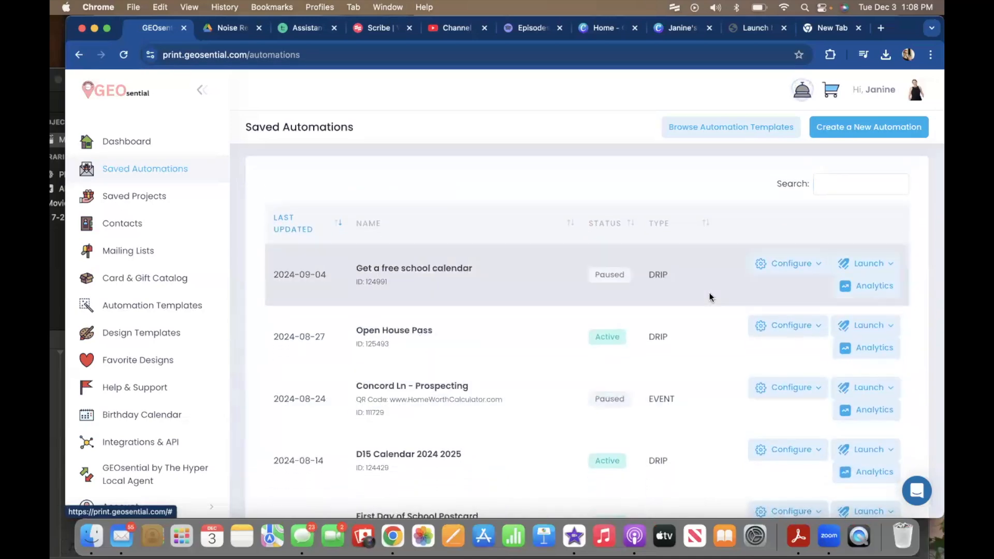
{"action": "scroll", "coordinate": [710, 293], "scroll_direction": "down", "scroll_amount": 20}
{"action": "left_click", "coordinate": [699, 445]}
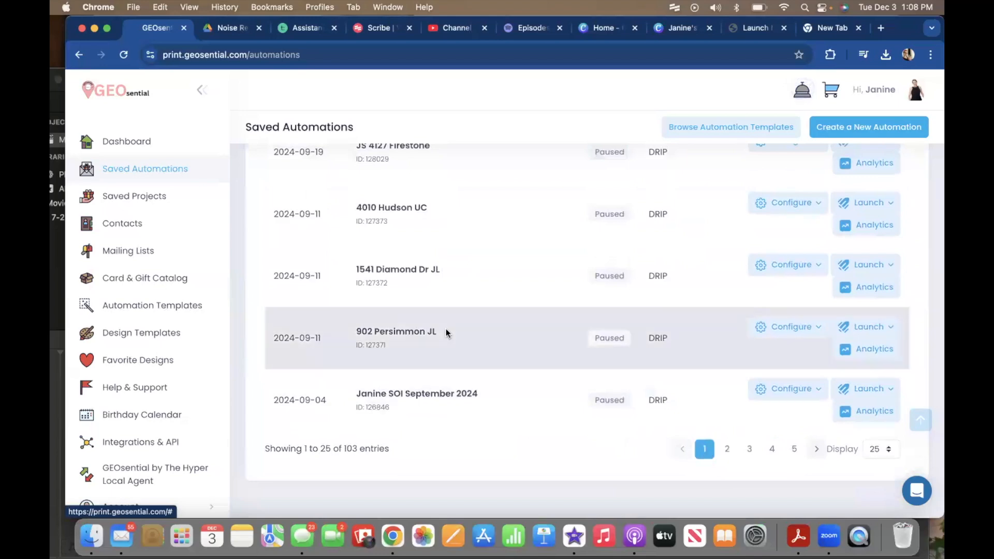
{"action": "scroll", "coordinate": [445, 328], "scroll_direction": "up", "scroll_amount": 6}
{"action": "scroll", "coordinate": [446, 328], "scroll_direction": "up", "scroll_amount": 5}
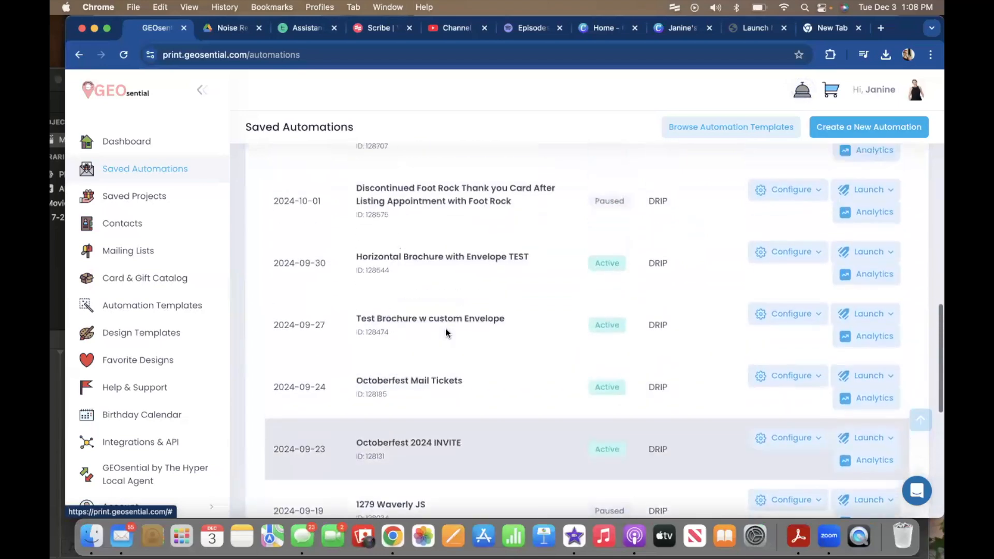
{"action": "scroll", "coordinate": [445, 328], "scroll_direction": "up", "scroll_amount": 5}
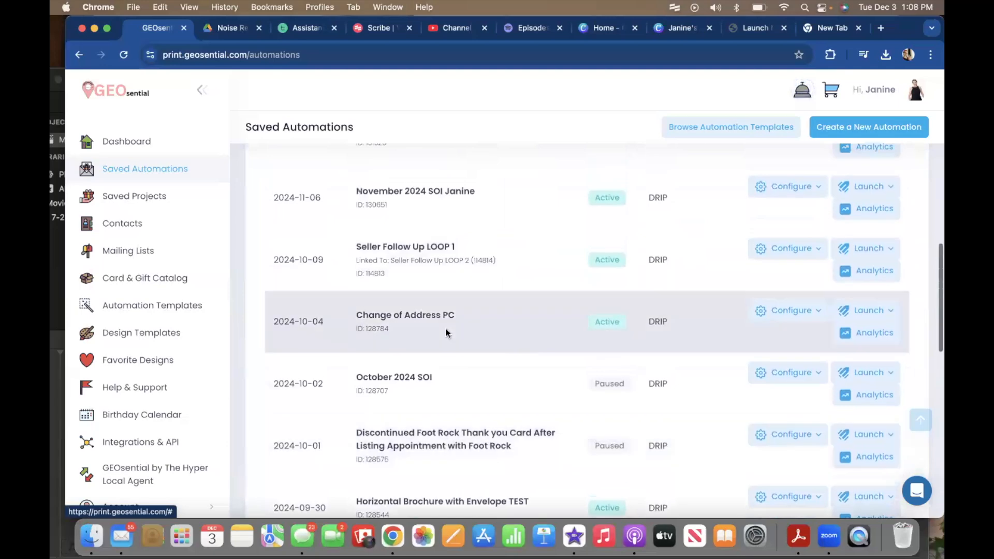
{"action": "scroll", "coordinate": [445, 329], "scroll_direction": "up", "scroll_amount": 4}
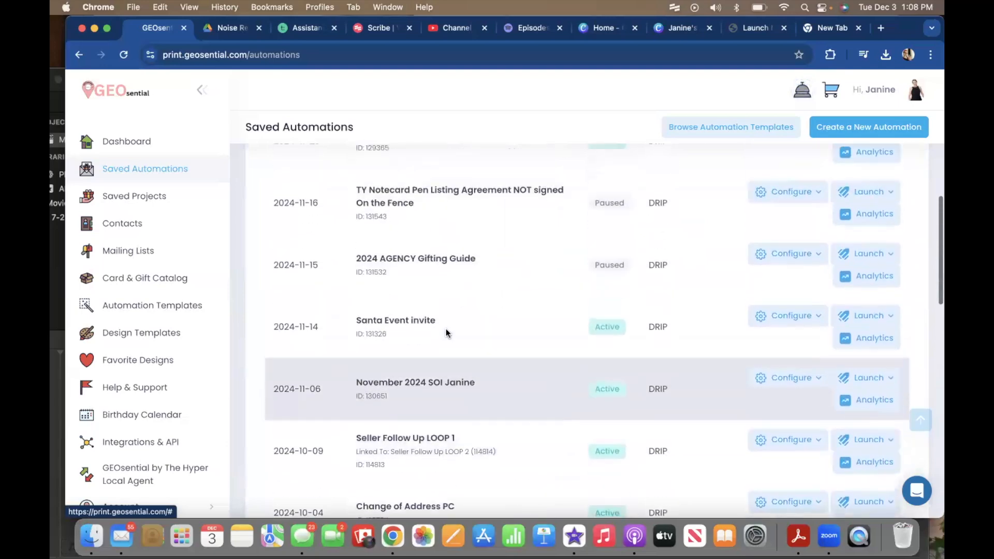
{"action": "scroll", "coordinate": [446, 328], "scroll_direction": "up", "scroll_amount": 5}
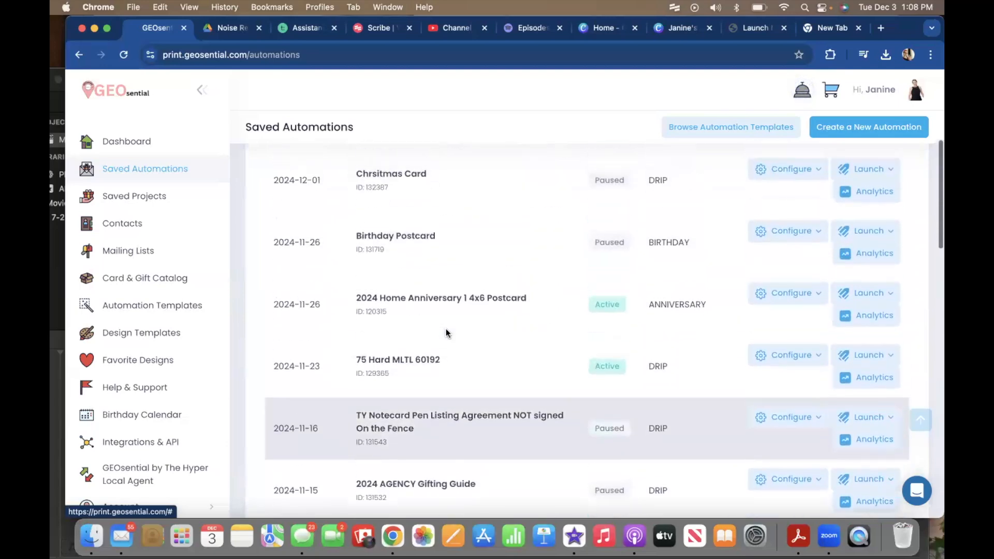
{"action": "scroll", "coordinate": [446, 328], "scroll_direction": "up", "scroll_amount": 2}
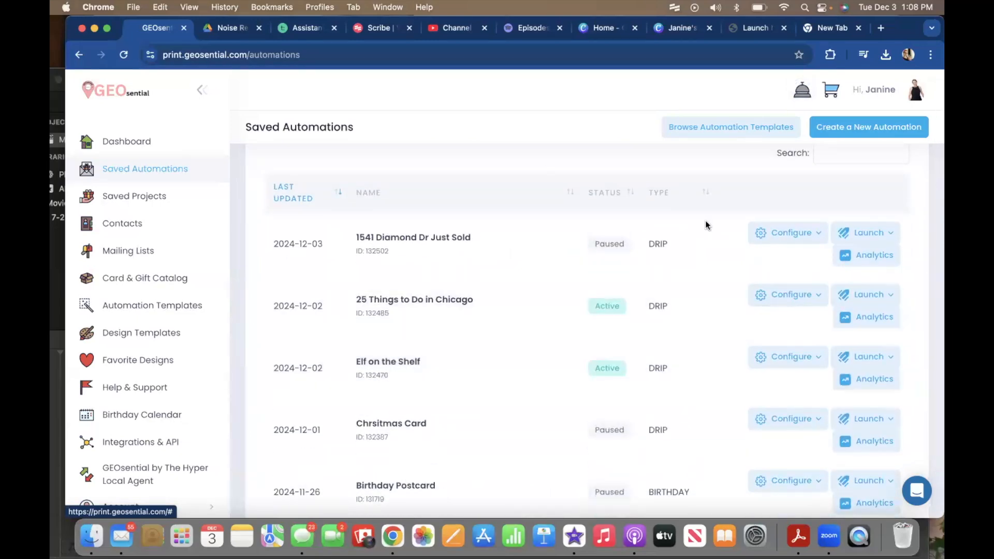
{"action": "left_click", "coordinate": [836, 155]}
{"action": "type", "text": "jsu"}
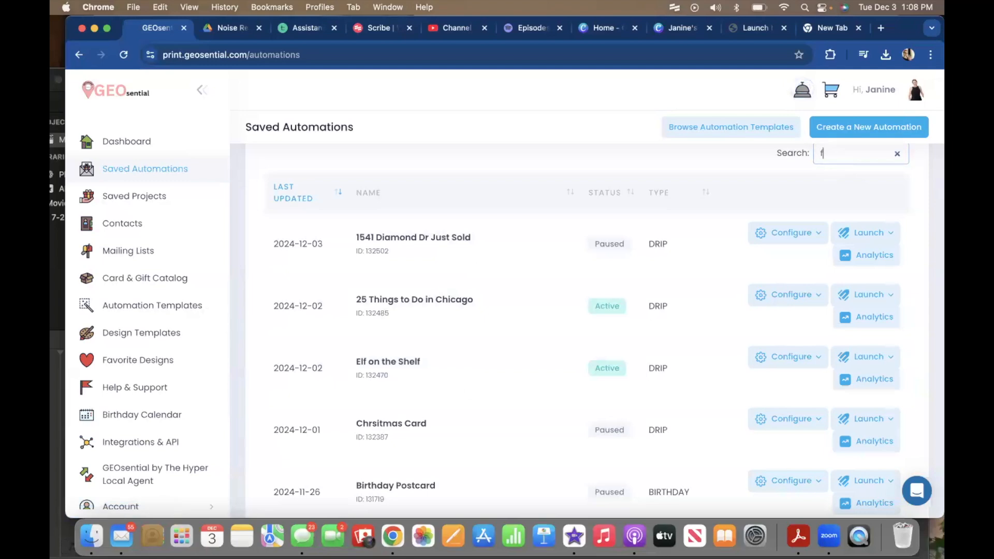
{"action": "key", "text": "BackSpace"}
{"action": "key", "text": "BackSpace"}
{"action": "key", "text": "BackSpace"}
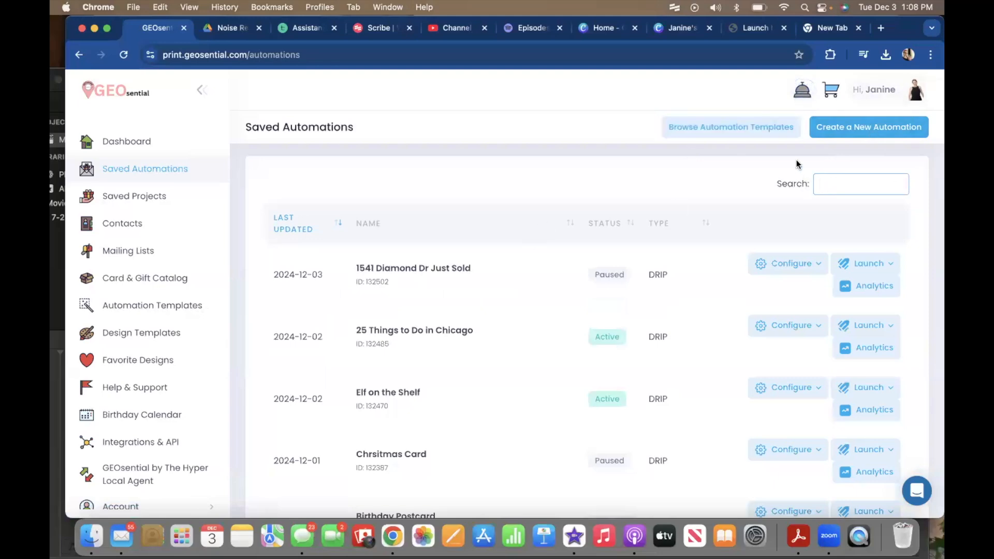
Create a new Drip (Time Release) automation named "Expired Drip"
{"action": "left_click", "coordinate": [835, 126]}
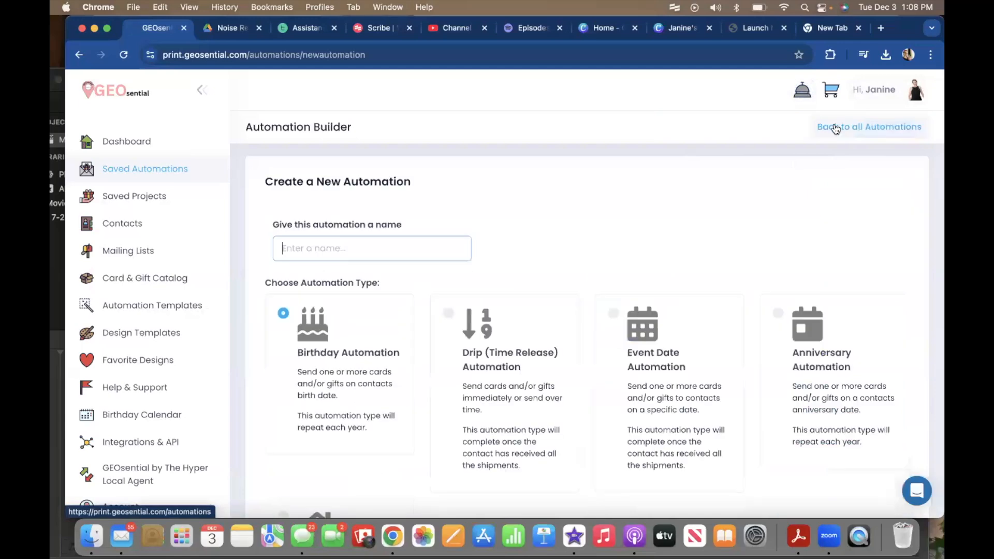
{"action": "scroll", "coordinate": [533, 375], "scroll_direction": "down", "scroll_amount": 1}
{"action": "left_click", "coordinate": [355, 225]}
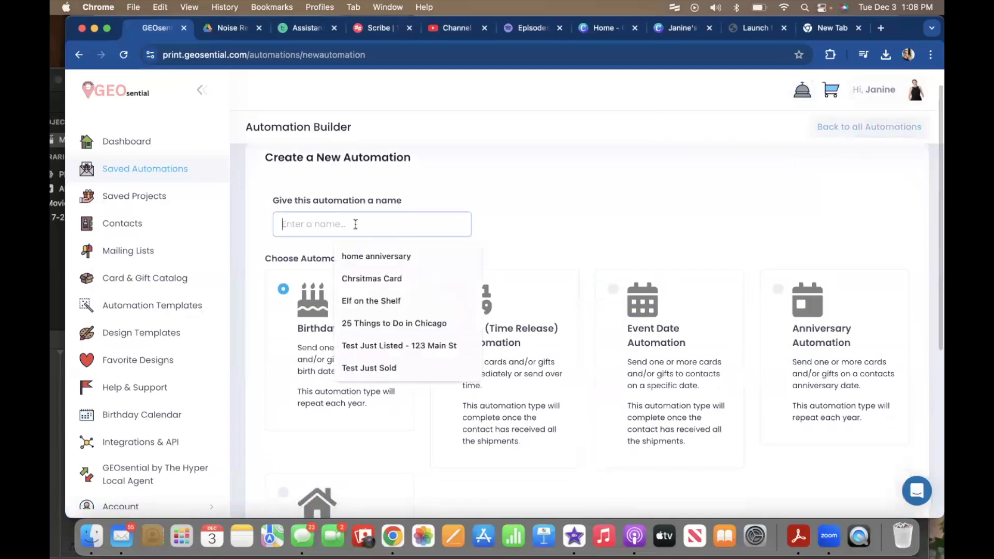
{"action": "type", "text": "Expir"}
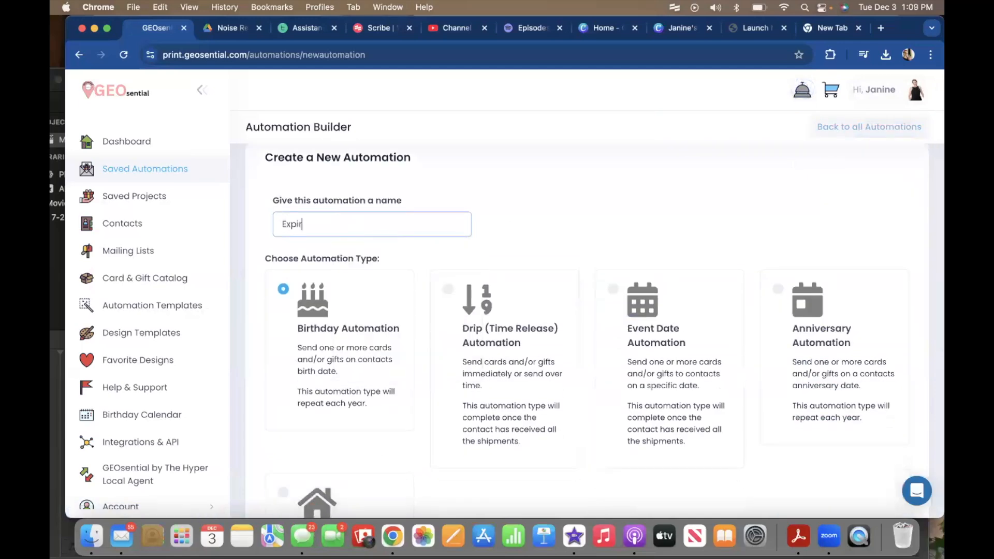
{"action": "type", "text": "ed Drip"}
{"action": "left_click", "coordinate": [448, 294]}
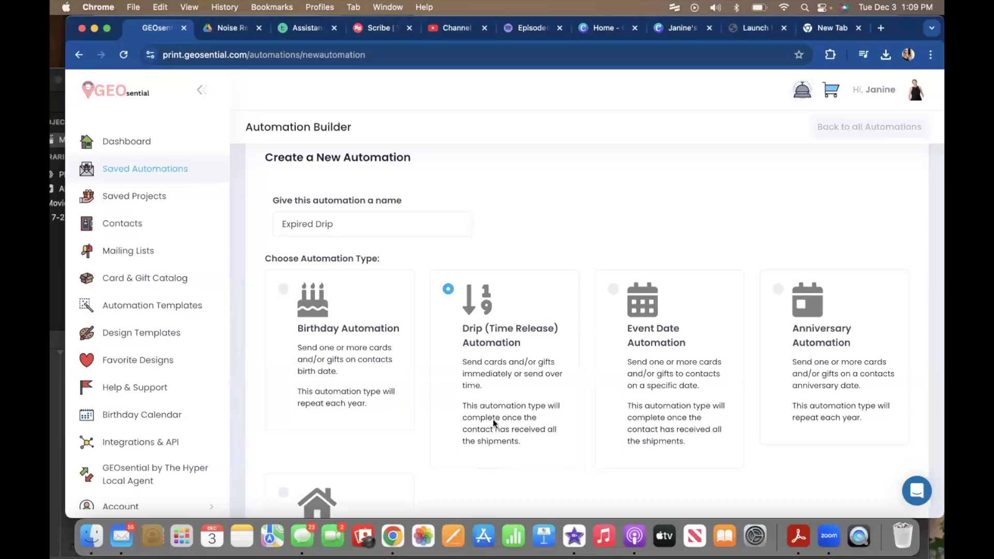
{"action": "scroll", "coordinate": [489, 321], "scroll_direction": "down", "scroll_amount": 5}
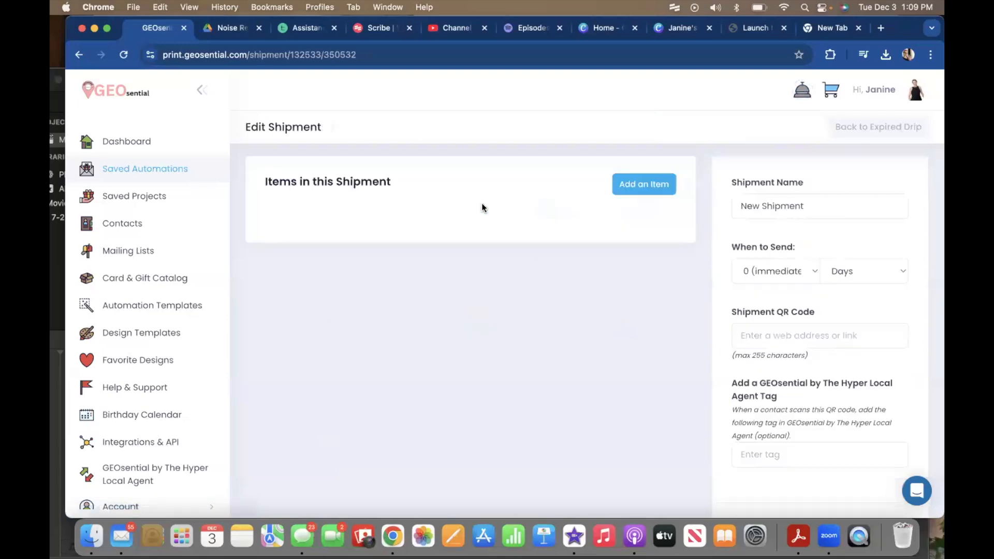
Search the saved projects for "exp" and add the Expired 1 postcard to the automation's first shipment
{"action": "left_click", "coordinate": [650, 188]}
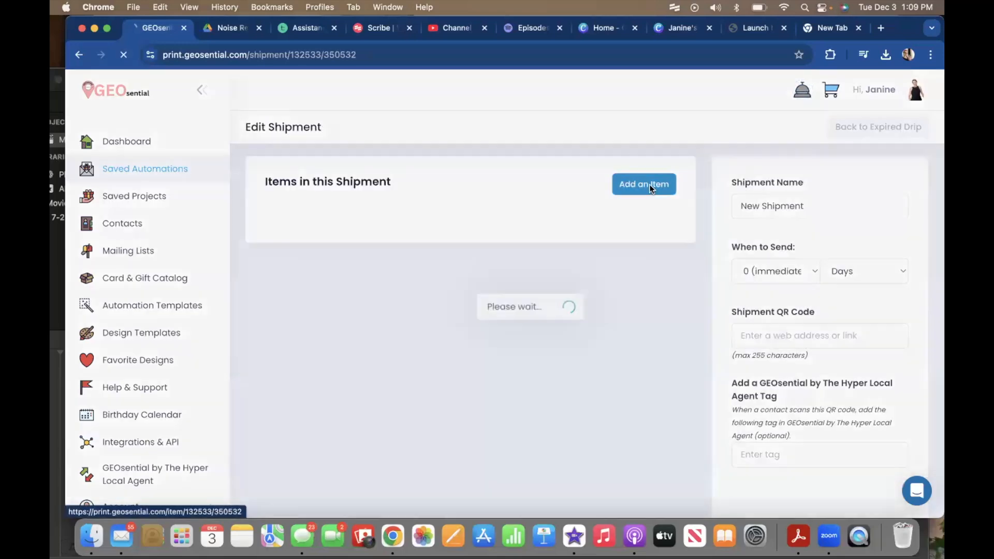
{"action": "left_click", "coordinate": [496, 206]}
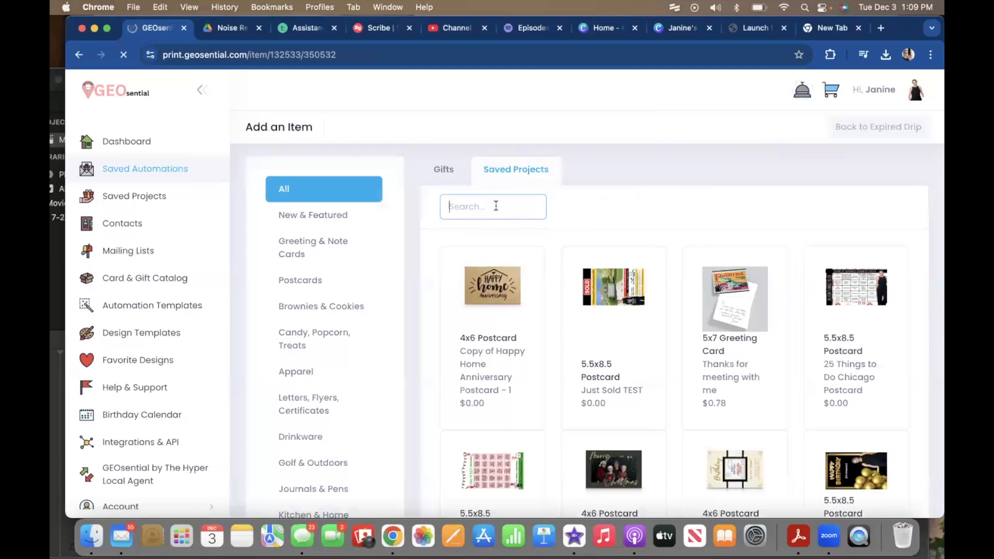
{"action": "type", "text": "exp"}
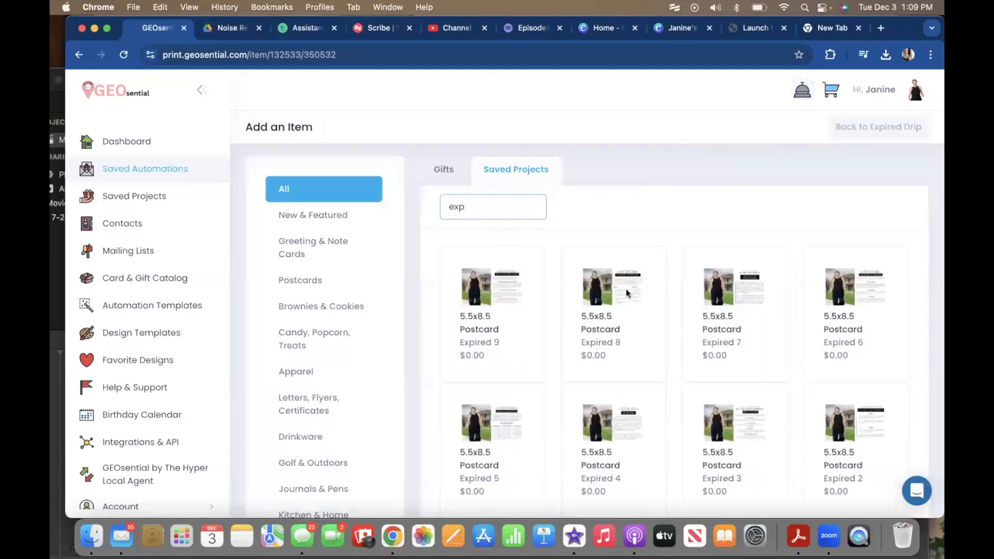
{"action": "scroll", "coordinate": [612, 358], "scroll_direction": "down", "scroll_amount": 4}
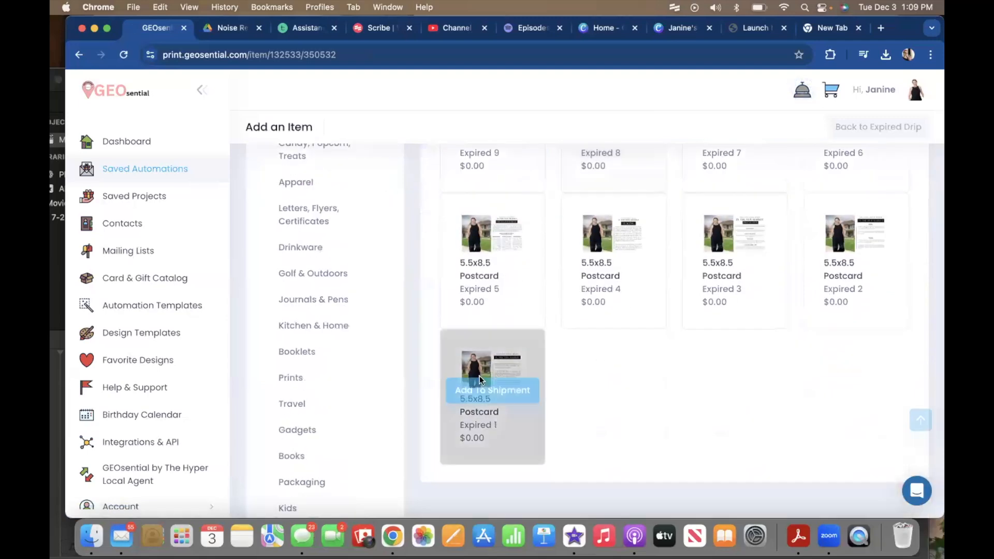
{"action": "left_click", "coordinate": [483, 386]}
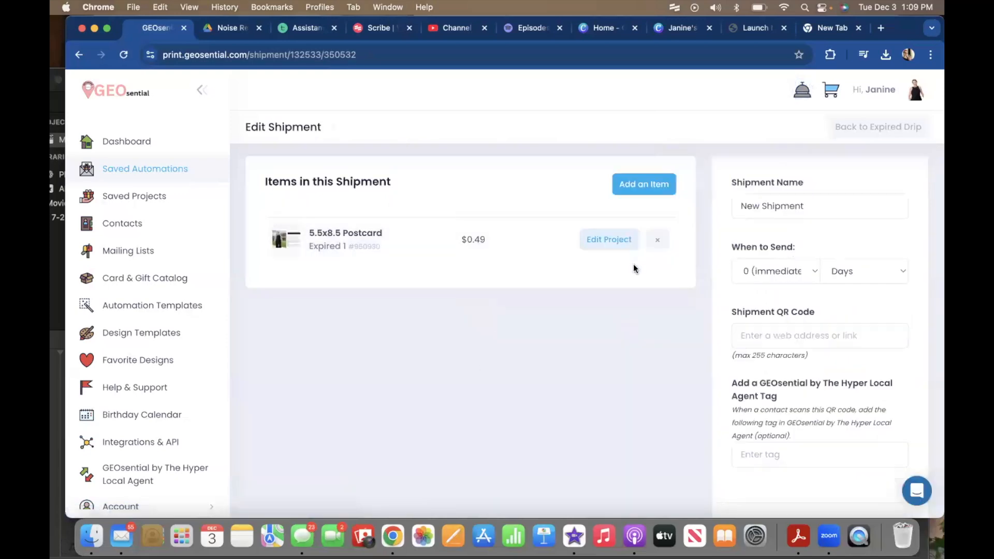
Give the Expired 1 shipment the previously used home-value page link as its QR code and the tag "cma", and save it
{"action": "left_click", "coordinate": [781, 336]}
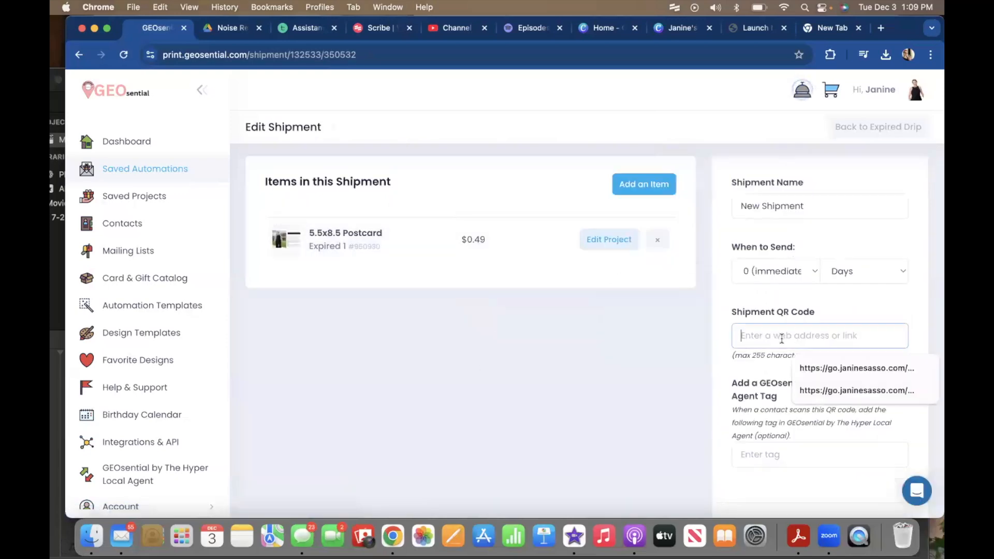
{"action": "left_click", "coordinate": [819, 367]}
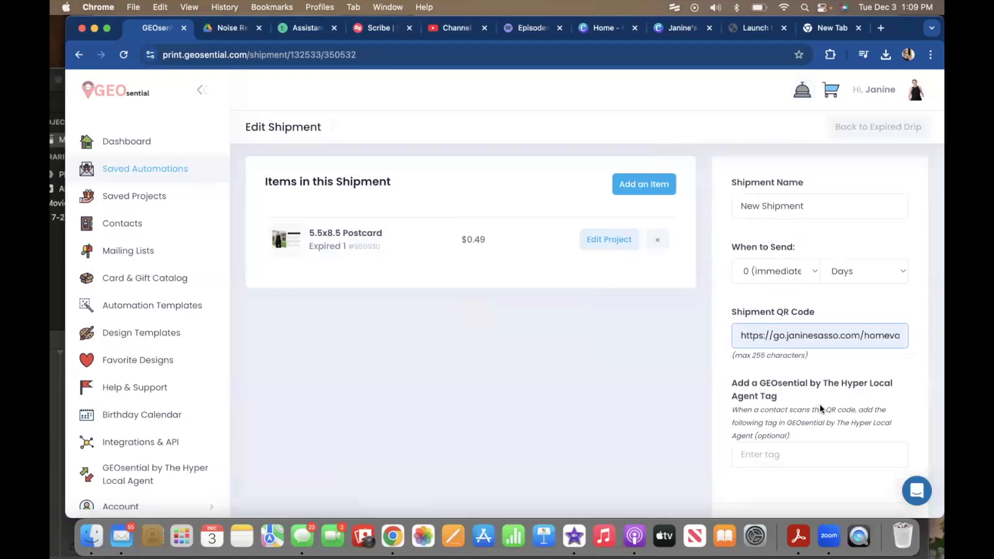
{"action": "left_click", "coordinate": [812, 455]}
{"action": "type", "text": "cma"}
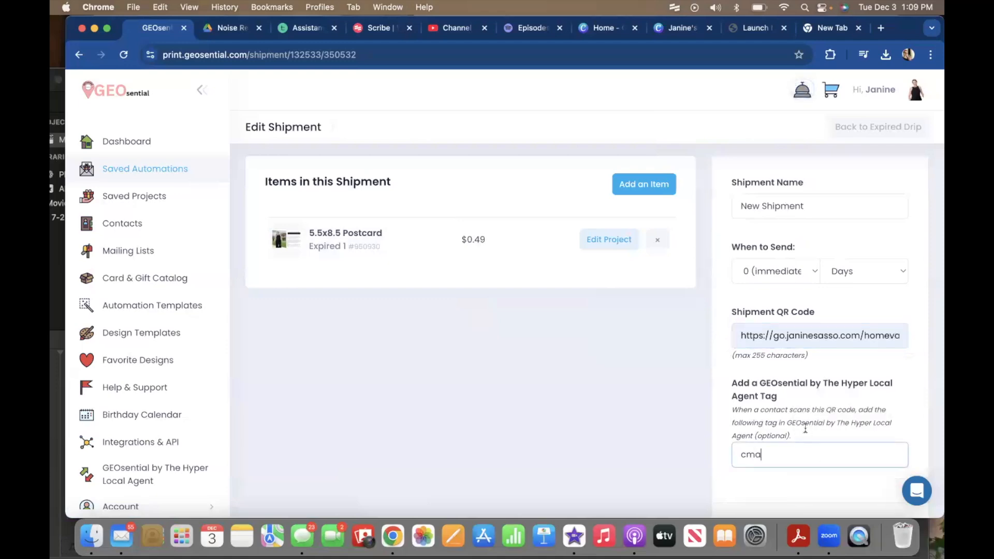
{"action": "left_click", "coordinate": [806, 421]}
{"action": "scroll", "coordinate": [806, 421], "scroll_direction": "down", "scroll_amount": 3}
{"action": "left_click", "coordinate": [853, 474]}
{"action": "scroll", "coordinate": [761, 446], "scroll_direction": "down", "scroll_amount": 2}
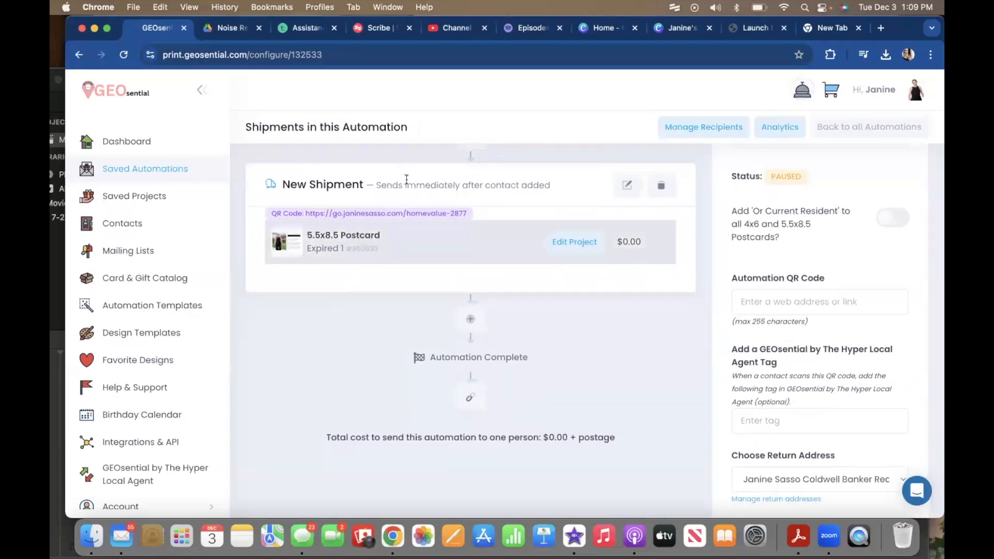
{"action": "left_click_drag", "start_coordinate": [380, 187], "coordinate": [550, 187]}
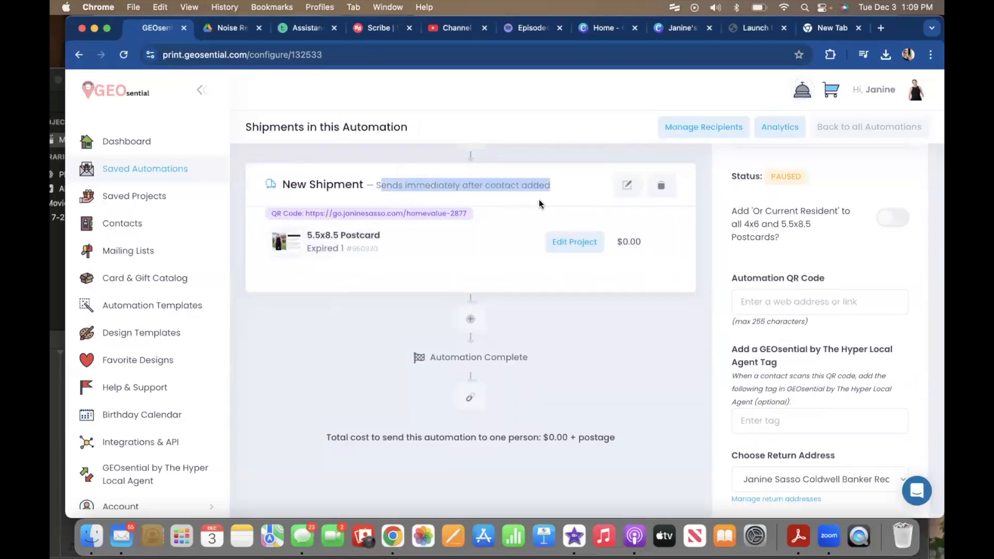
Add a second shipment after the first one and put the saved Expired 2 postcard in it
{"action": "left_click", "coordinate": [465, 319]}
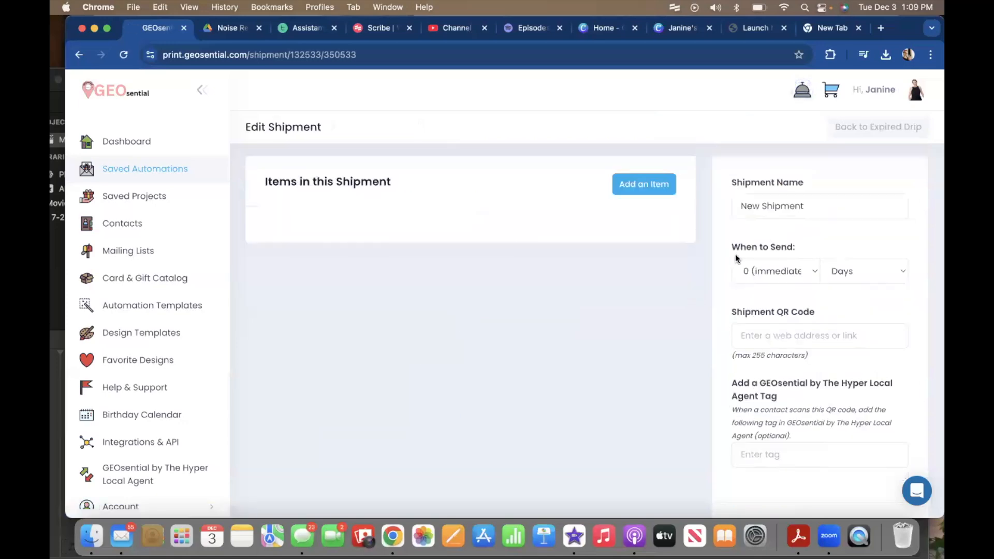
{"action": "left_click", "coordinate": [665, 188]}
{"action": "left_click", "coordinate": [499, 204]}
{"action": "type", "text": "exp"}
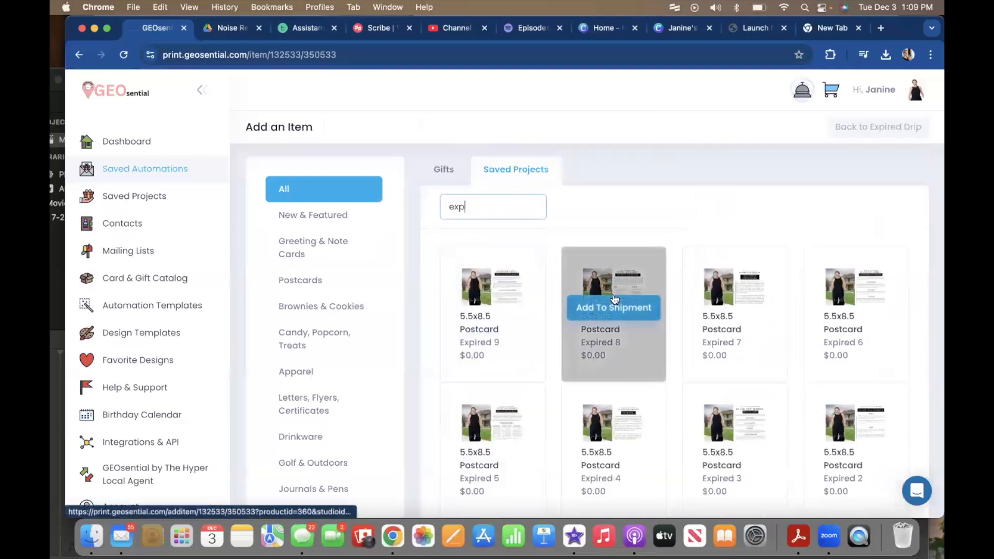
{"action": "scroll", "coordinate": [615, 299], "scroll_direction": "down", "scroll_amount": 3}
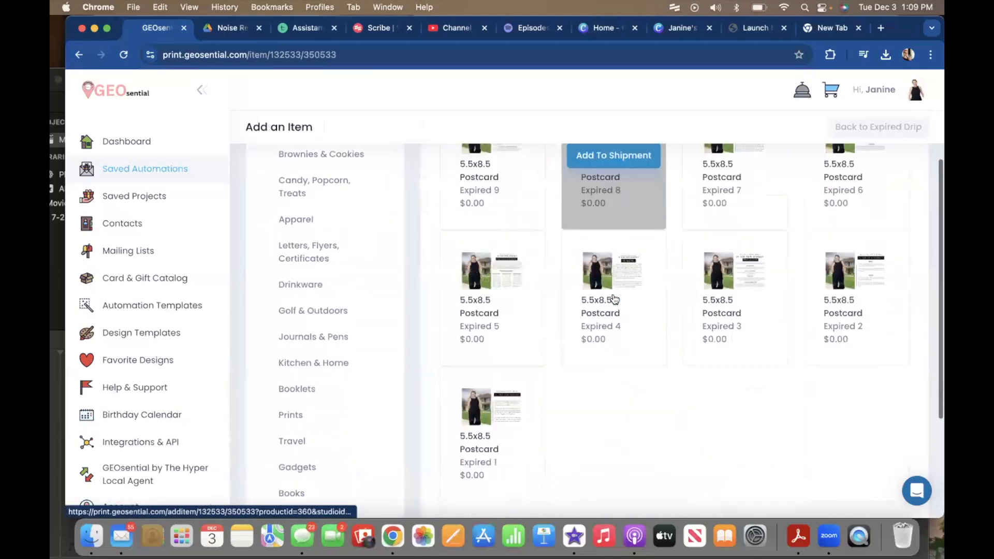
{"action": "left_click", "coordinate": [854, 293]}
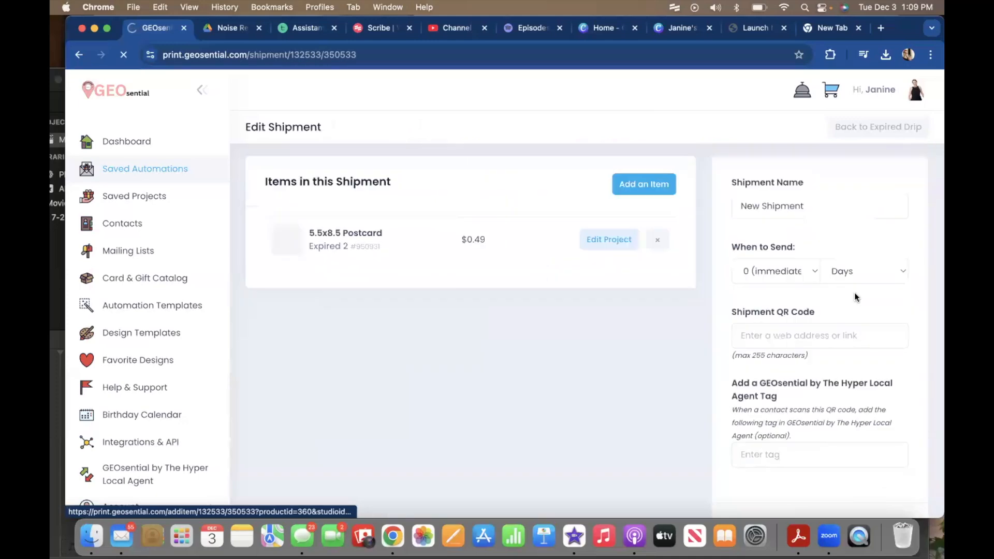
Set the home-value page link as the Expired 2 shipment's QR code, tag it "cma" and save the shipment
{"action": "left_click", "coordinate": [800, 335]}
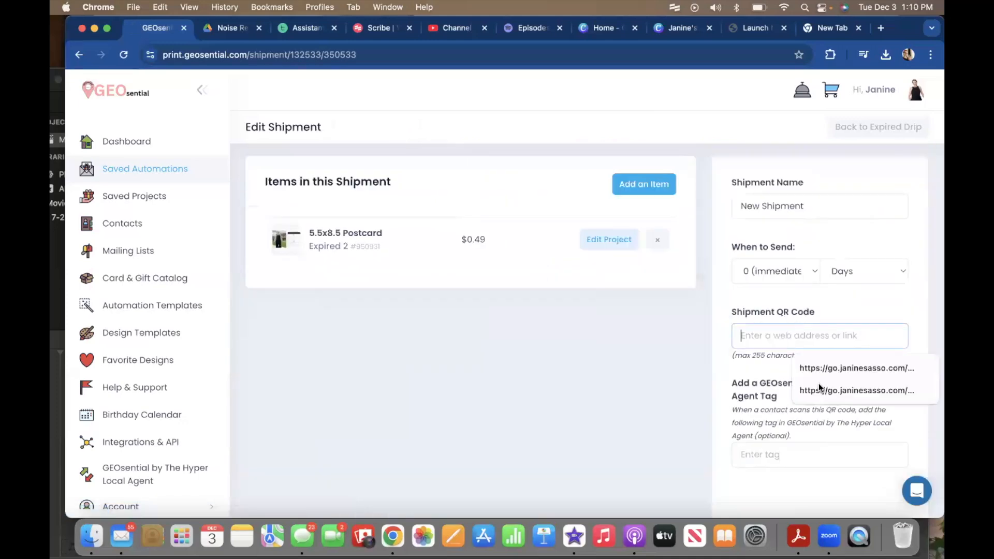
{"action": "left_click", "coordinate": [821, 368]}
{"action": "left_click", "coordinate": [785, 462]}
{"action": "type", "text": "cma"}
{"action": "scroll", "coordinate": [786, 464], "scroll_direction": "down", "scroll_amount": 3}
{"action": "left_click", "coordinate": [866, 427]}
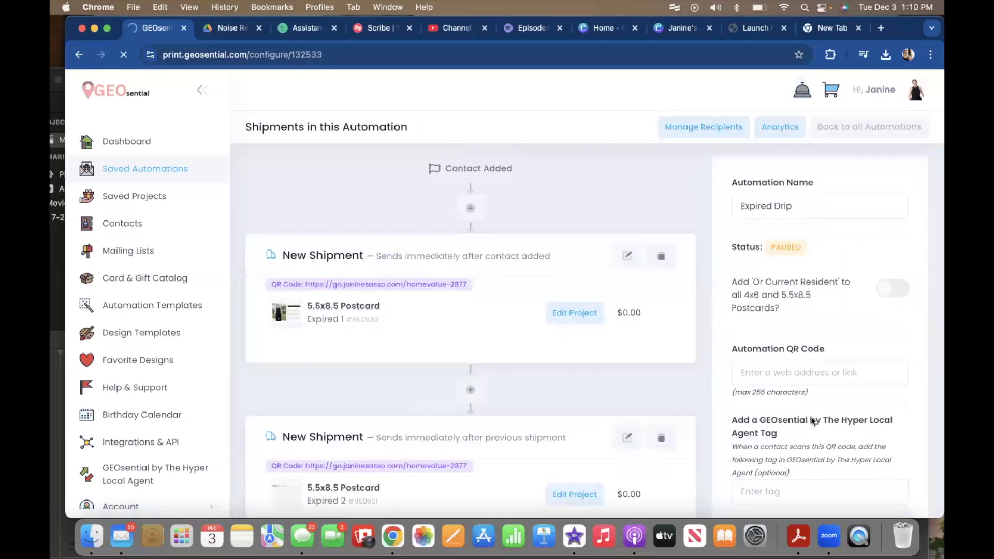
Set the Expired 2 shipment to send 2 weeks after the previous shipment and save the change
{"action": "scroll", "coordinate": [736, 375], "scroll_direction": "down", "scroll_amount": 2}
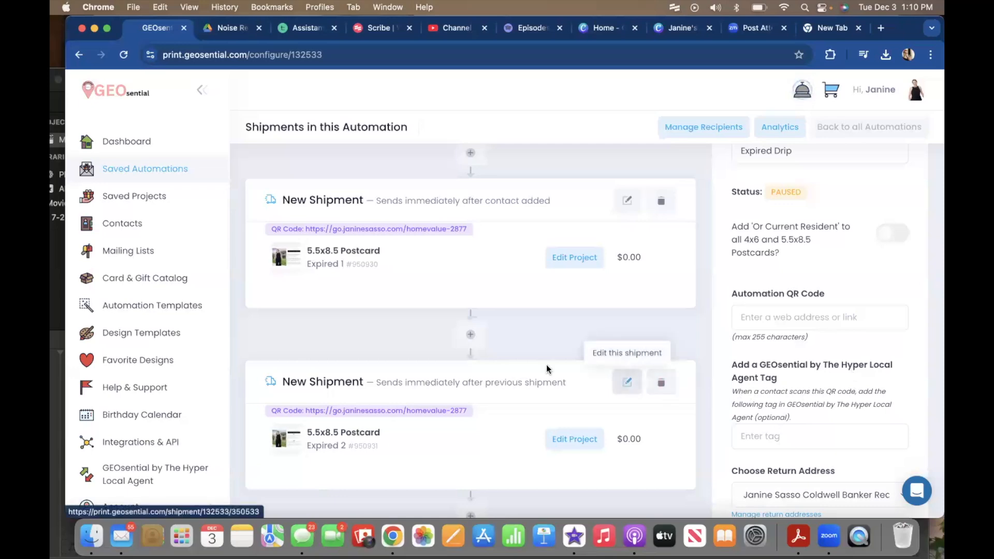
{"action": "scroll", "coordinate": [567, 396], "scroll_direction": "down", "scroll_amount": 3}
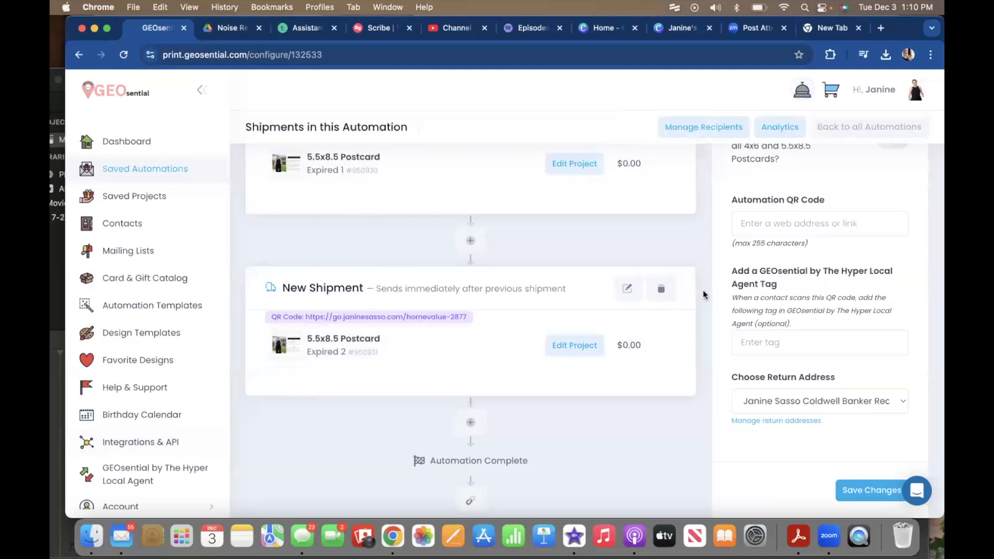
{"action": "left_click", "coordinate": [627, 288]}
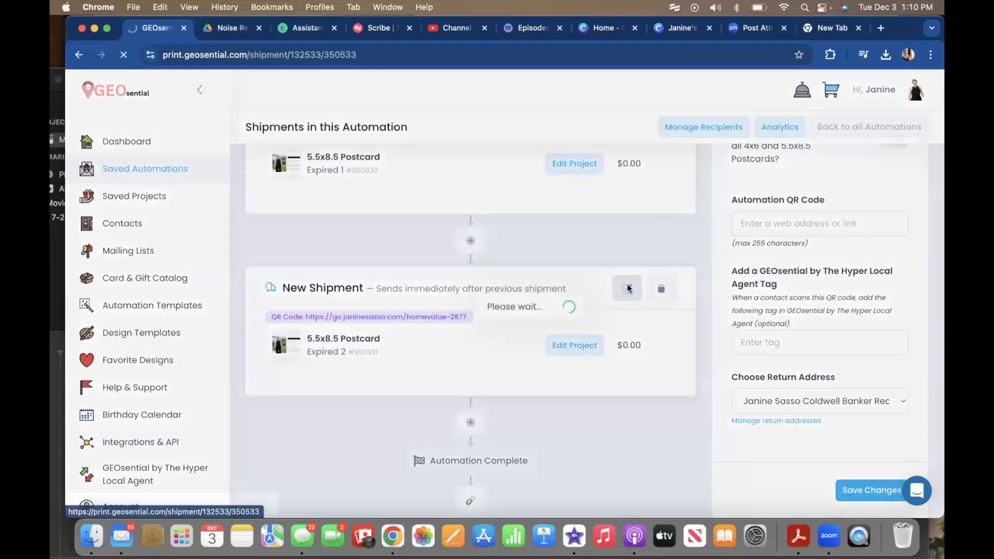
{"action": "left_click", "coordinate": [781, 270]}
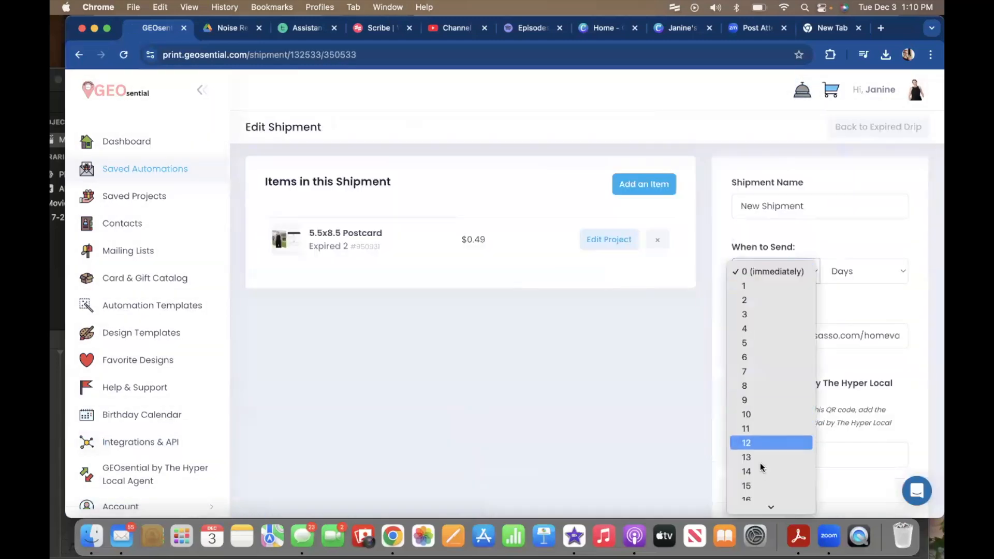
{"action": "scroll", "coordinate": [760, 462], "scroll_direction": "down", "scroll_amount": 3}
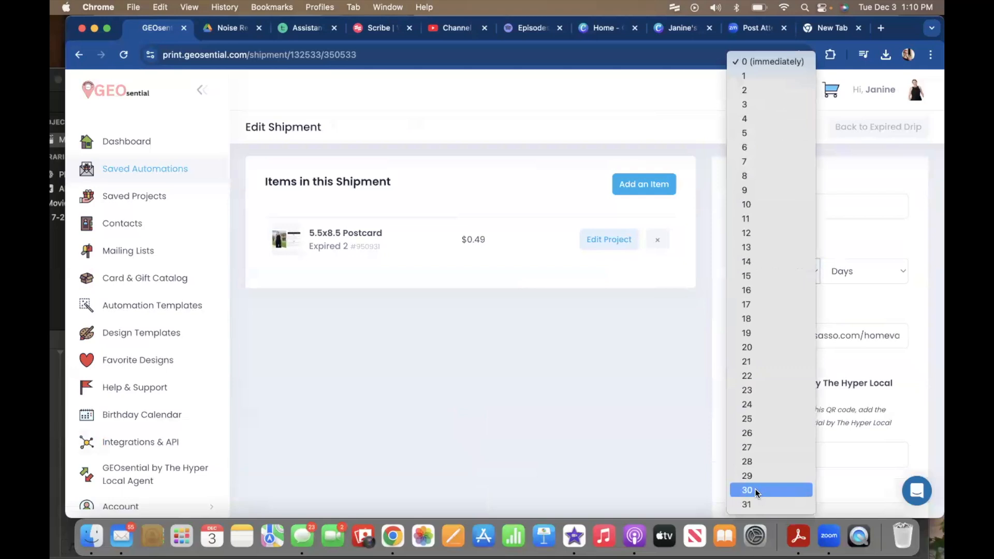
{"action": "left_click", "coordinate": [743, 91]}
{"action": "left_click", "coordinate": [849, 274]}
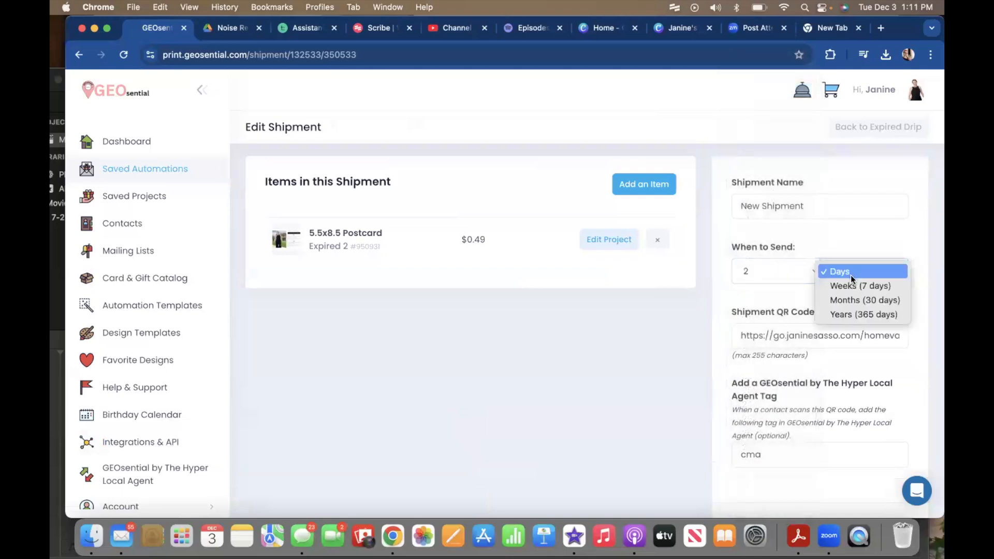
{"action": "left_click", "coordinate": [850, 281]}
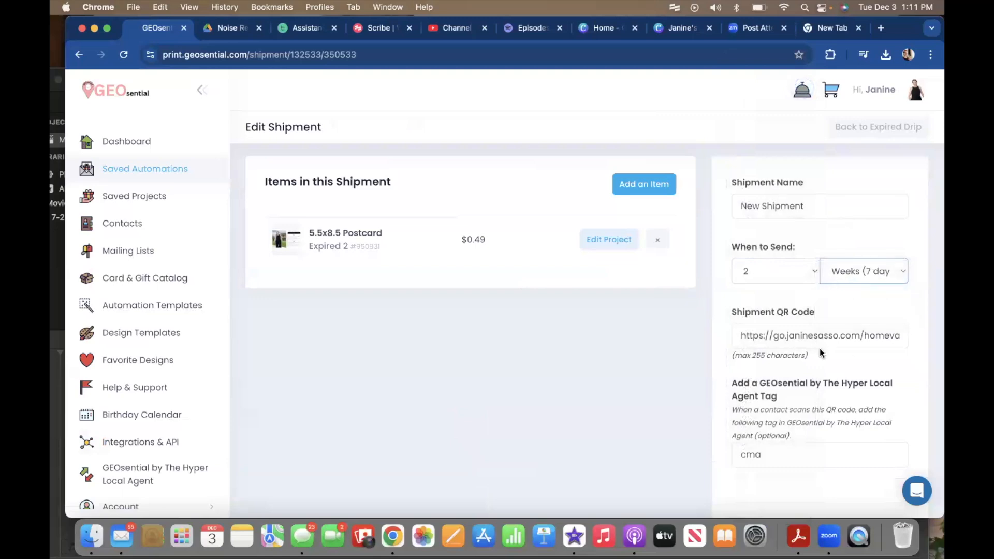
{"action": "scroll", "coordinate": [819, 349], "scroll_direction": "down", "scroll_amount": 3}
{"action": "left_click", "coordinate": [835, 430]}
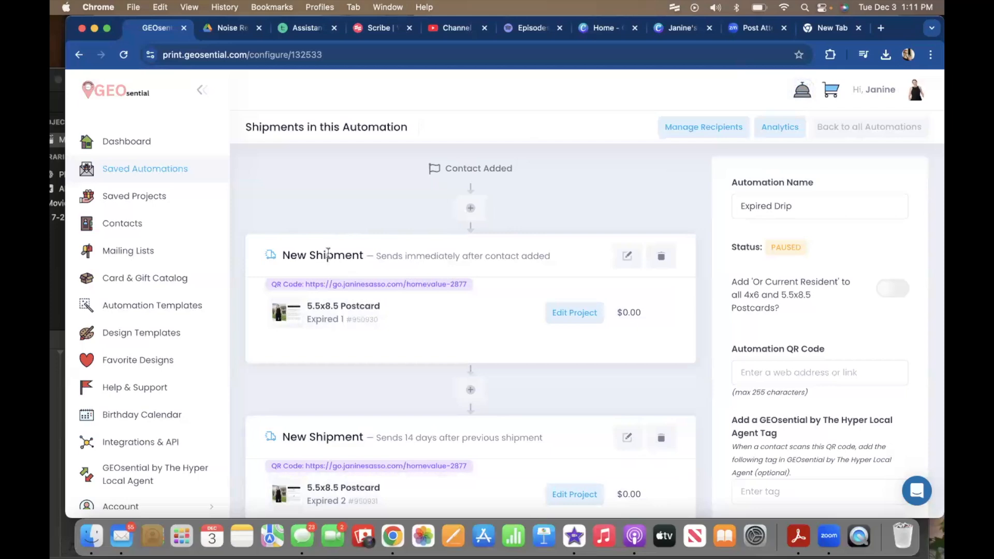
Rename the first shipment "Expired Postcard 1" and save it
{"action": "left_click", "coordinate": [628, 256]}
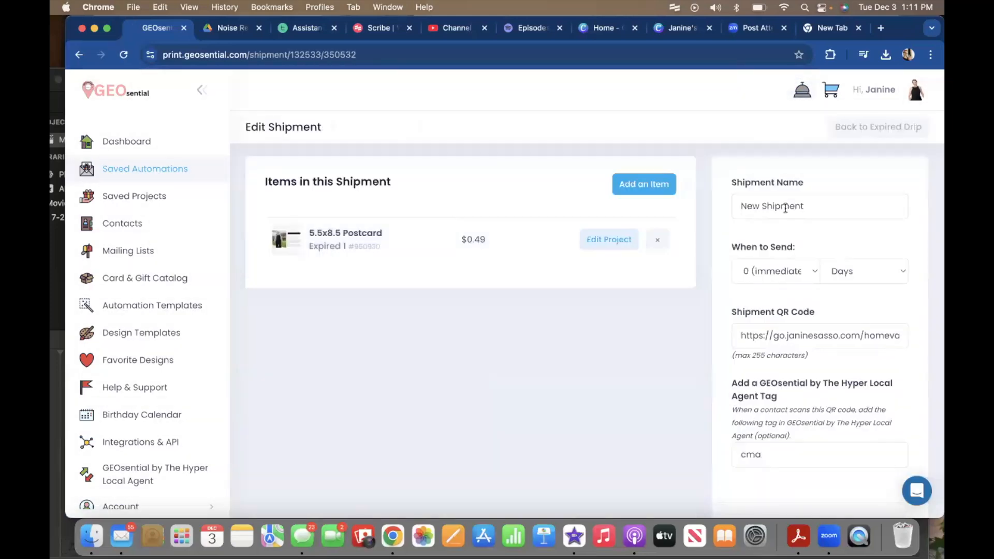
{"action": "triple_click", "coordinate": [785, 209]}
{"action": "type", "text": "Expire"}
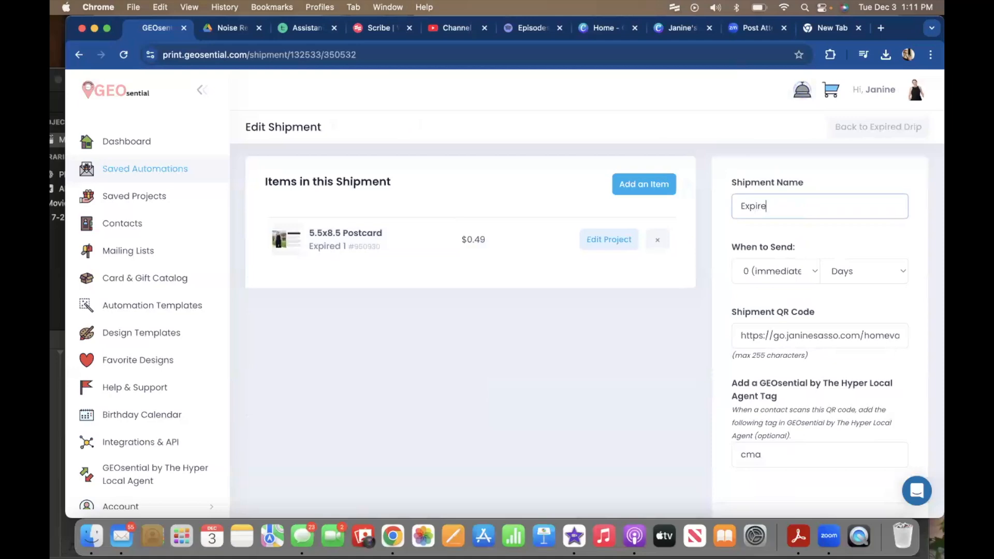
{"action": "type", "text": "d Postcard 1"}
{"action": "scroll", "coordinate": [865, 393], "scroll_direction": "down", "scroll_amount": 5}
{"action": "left_click", "coordinate": [868, 432]}
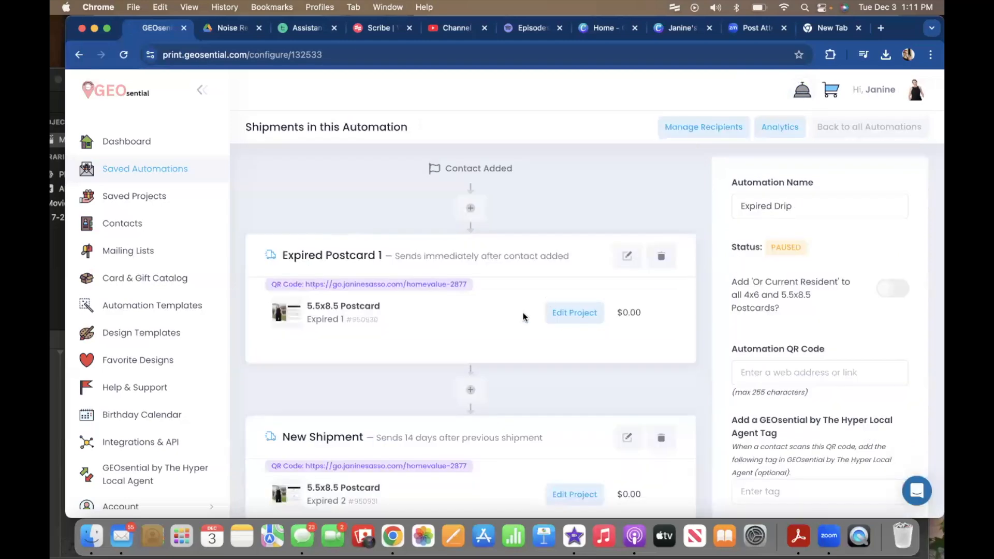
Rename the second shipment "Expired Postcard 2" and save it
{"action": "left_click", "coordinate": [632, 438]}
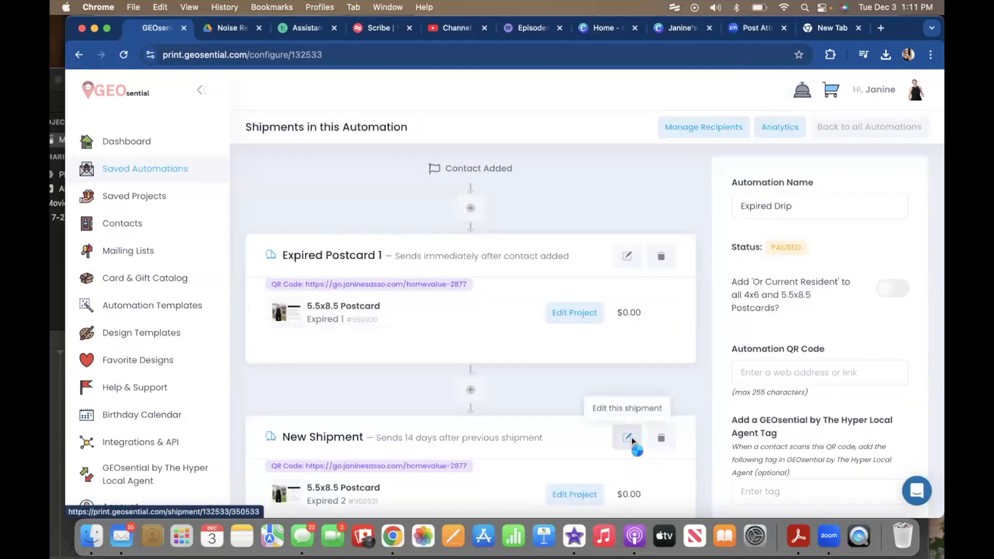
{"action": "left_click", "coordinate": [757, 207]}
{"action": "key", "text": "super+a"}
{"action": "type", "text": "Expired Postcard 2"}
{"action": "scroll", "coordinate": [834, 442], "scroll_direction": "down", "scroll_amount": 2}
{"action": "left_click", "coordinate": [866, 513]}
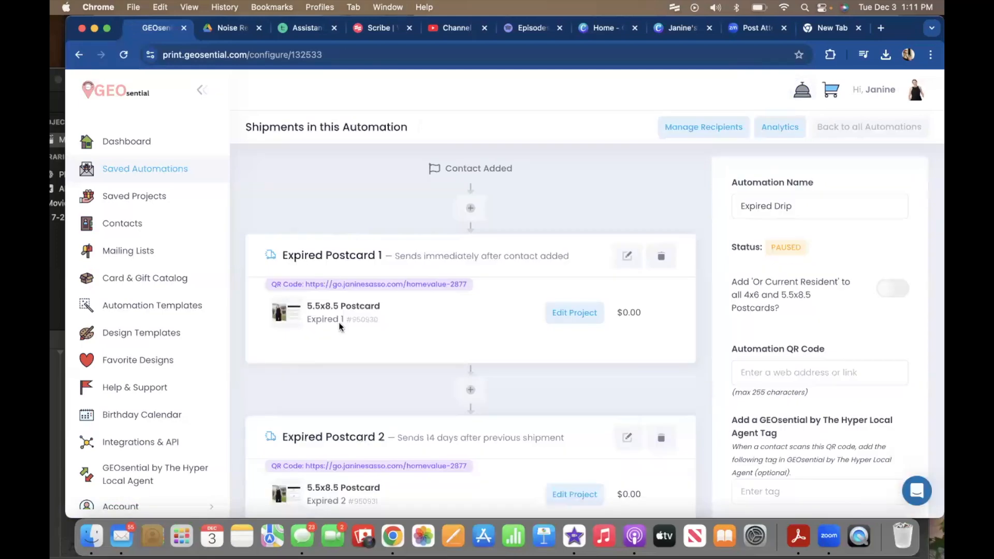
{"action": "scroll", "coordinate": [323, 311], "scroll_direction": "down", "scroll_amount": 3}
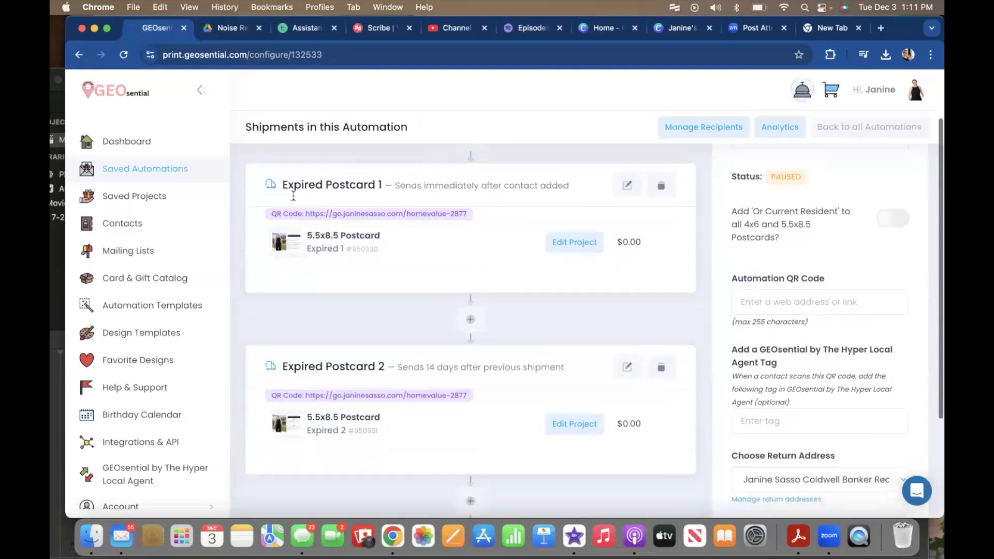
Add a shipment after Expired Postcard 2, name it "Expired Postcard 3" and copy that name
{"action": "scroll", "coordinate": [317, 377], "scroll_direction": "down", "scroll_amount": 5}
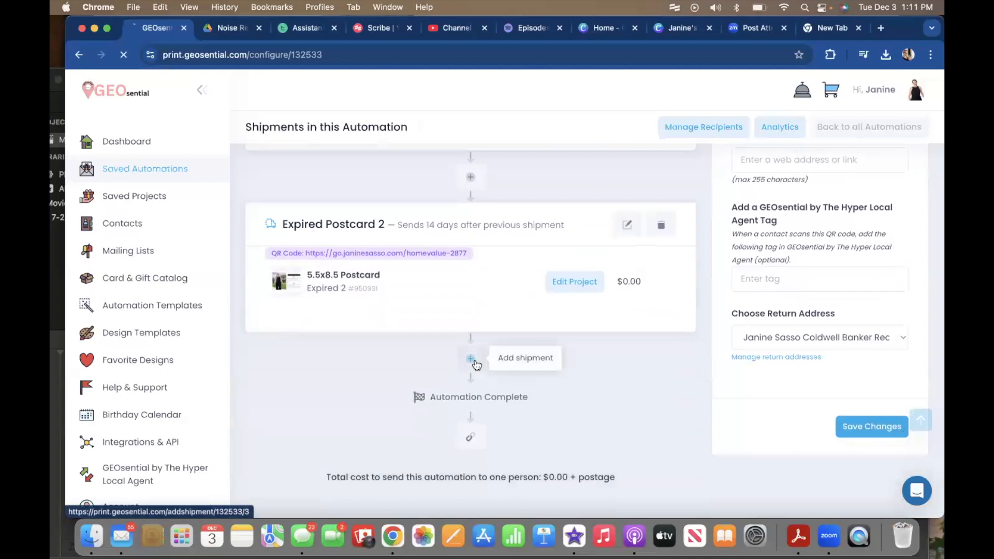
{"action": "left_click", "coordinate": [471, 358]}
{"action": "triple_click", "coordinate": [759, 205]}
{"action": "type", "text": "Expired Postcard 3"}
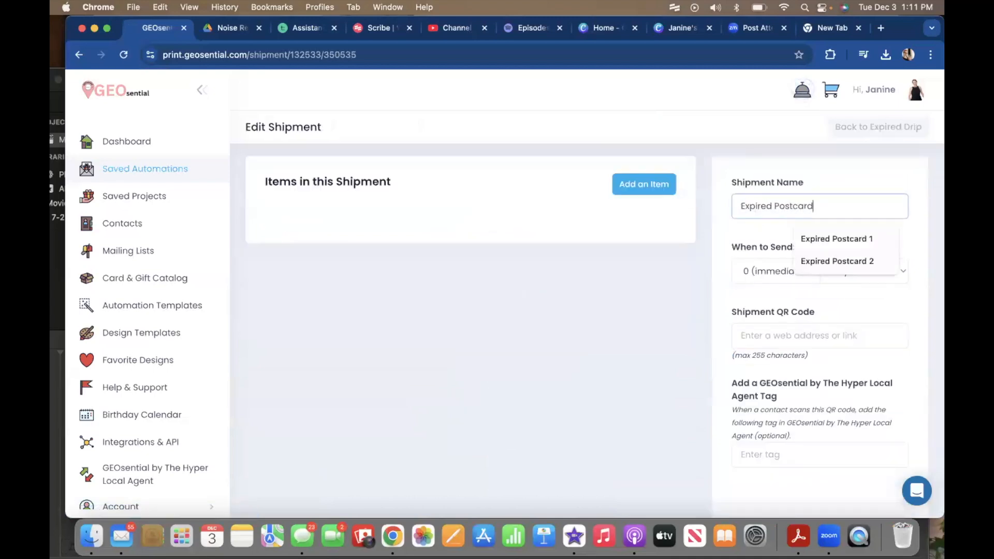
{"action": "triple_click", "coordinate": [763, 204]}
{"action": "key", "text": "super+c"}
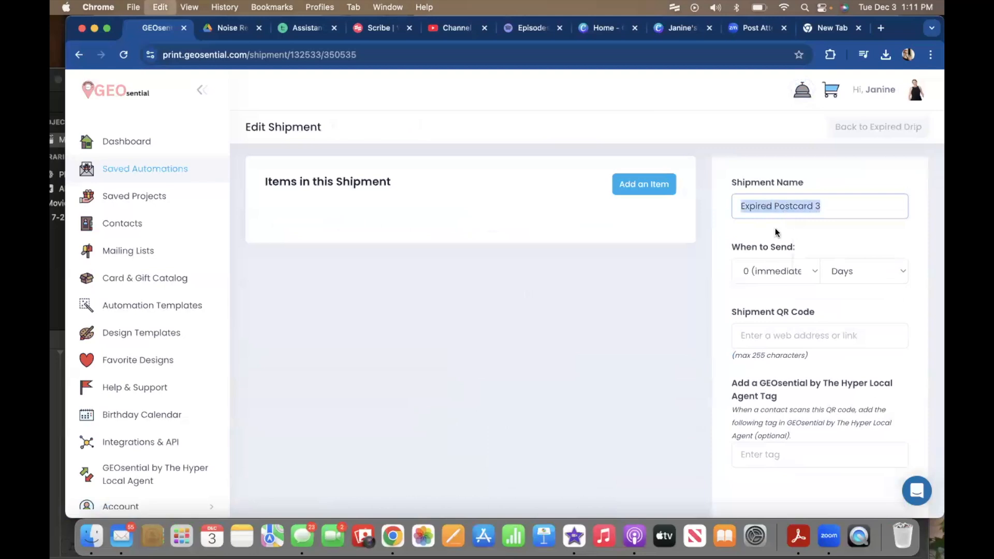
Set the Expired Postcard 3 shipment to send 2 weeks after the previous shipment
{"action": "left_click", "coordinate": [784, 277]}
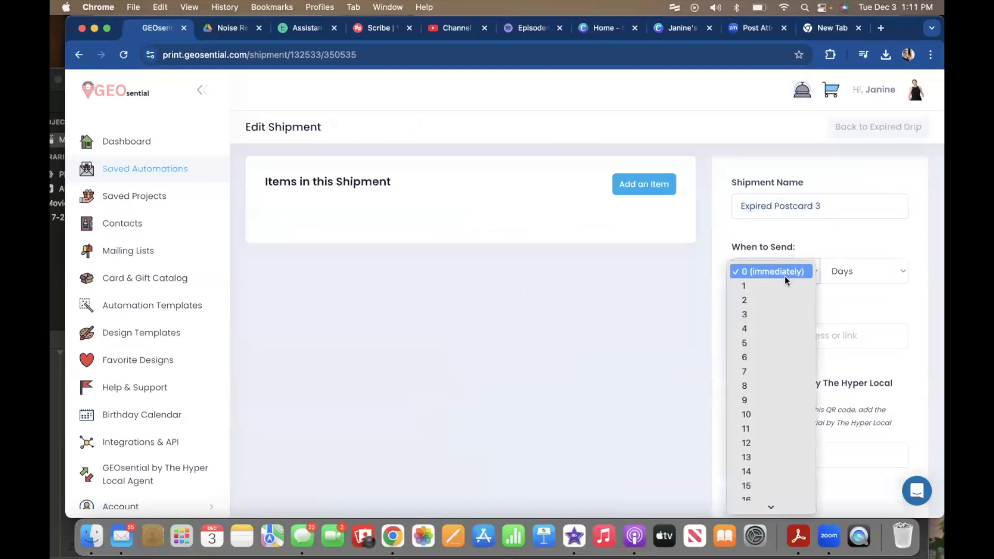
{"action": "left_click", "coordinate": [769, 299]}
{"action": "left_click", "coordinate": [855, 280]}
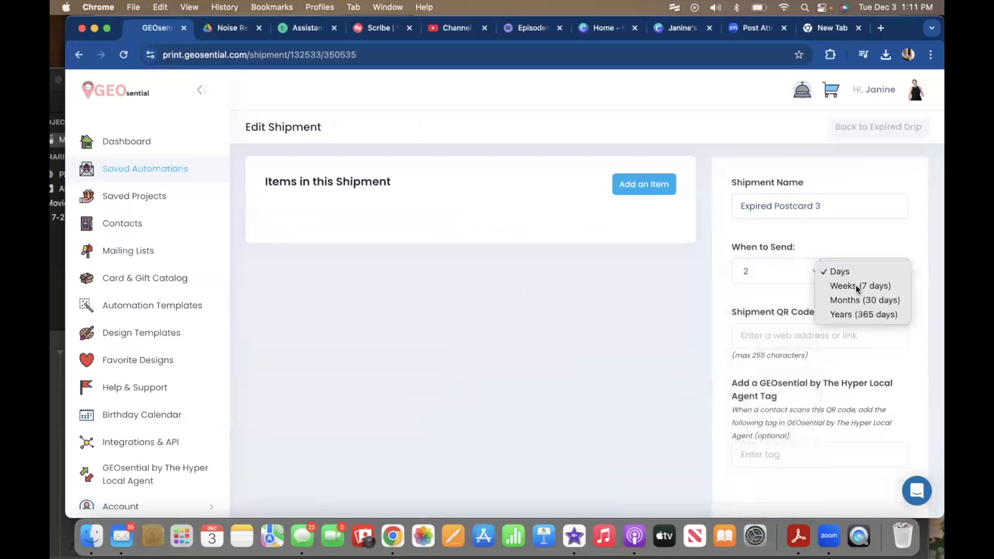
{"action": "left_click", "coordinate": [855, 284]}
Set the home-value page link as the Expired Postcard 3 shipment's QR code, tag it "cma" and save the shipment
{"action": "scroll", "coordinate": [844, 308], "scroll_direction": "down", "scroll_amount": 1}
{"action": "left_click", "coordinate": [829, 313]}
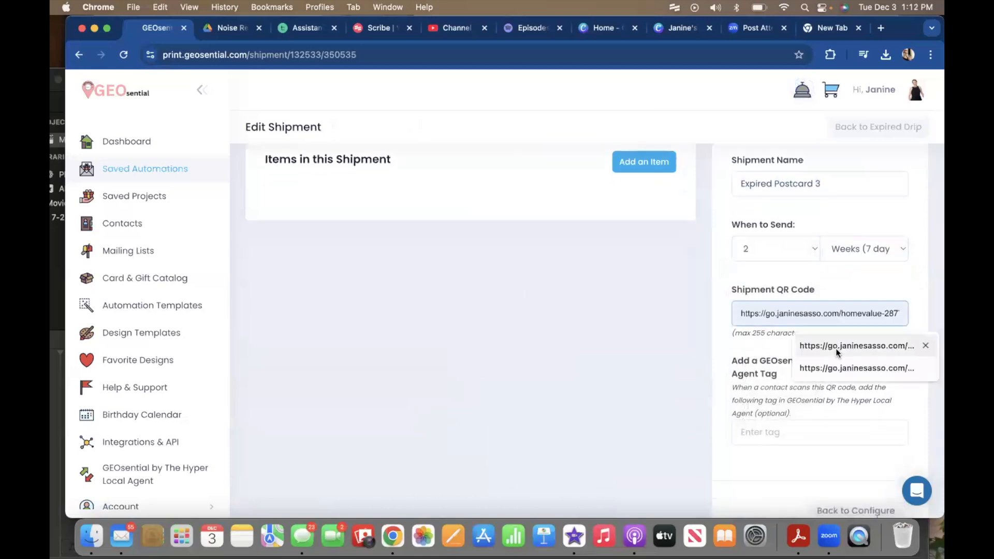
{"action": "left_click", "coordinate": [854, 368]}
{"action": "left_click", "coordinate": [795, 435]}
{"action": "type", "text": "cm"}
{"action": "left_click", "coordinate": [809, 465]}
{"action": "scroll", "coordinate": [828, 388], "scroll_direction": "down", "scroll_amount": 3}
{"action": "left_click", "coordinate": [853, 432]}
Add the saved project Expired 3 to the Expired Postcard 3 shipment and save the shipment
{"action": "scroll", "coordinate": [527, 399], "scroll_direction": "down", "scroll_amount": 5}
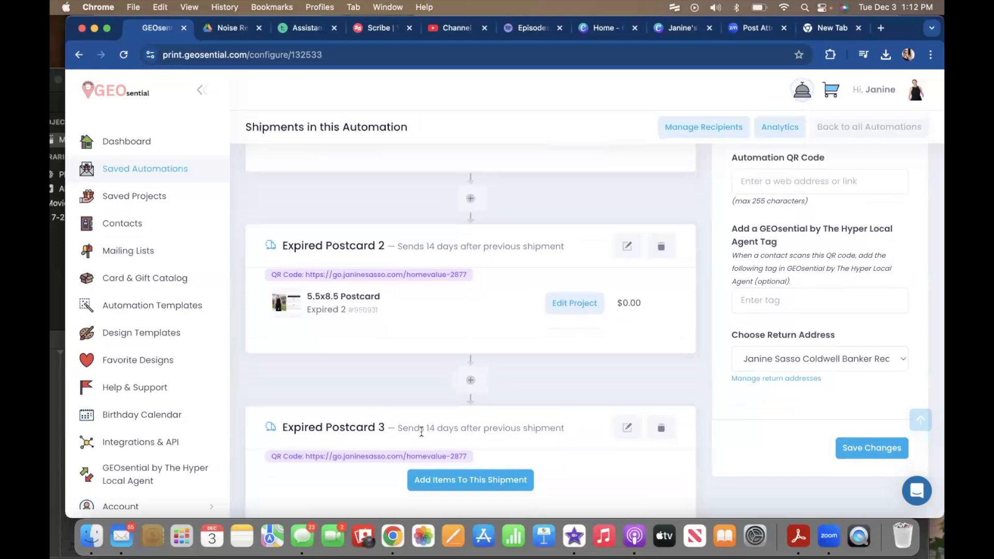
{"action": "scroll", "coordinate": [443, 440], "scroll_direction": "down", "scroll_amount": 2}
{"action": "left_click", "coordinate": [443, 444]}
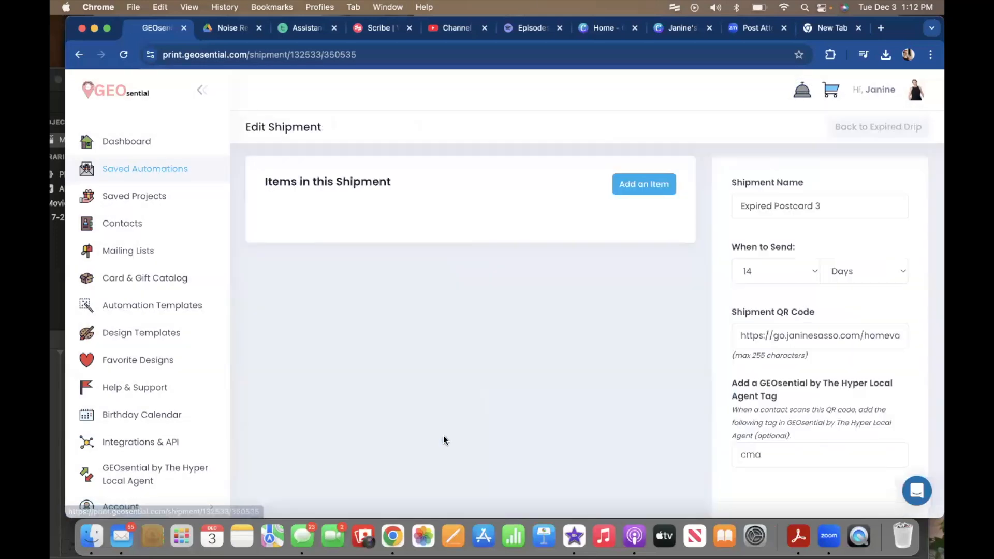
{"action": "left_click", "coordinate": [647, 184]}
{"action": "left_click", "coordinate": [502, 207]}
{"action": "type", "text": "expi"}
{"action": "mouse_move", "coordinate": [605, 326]}
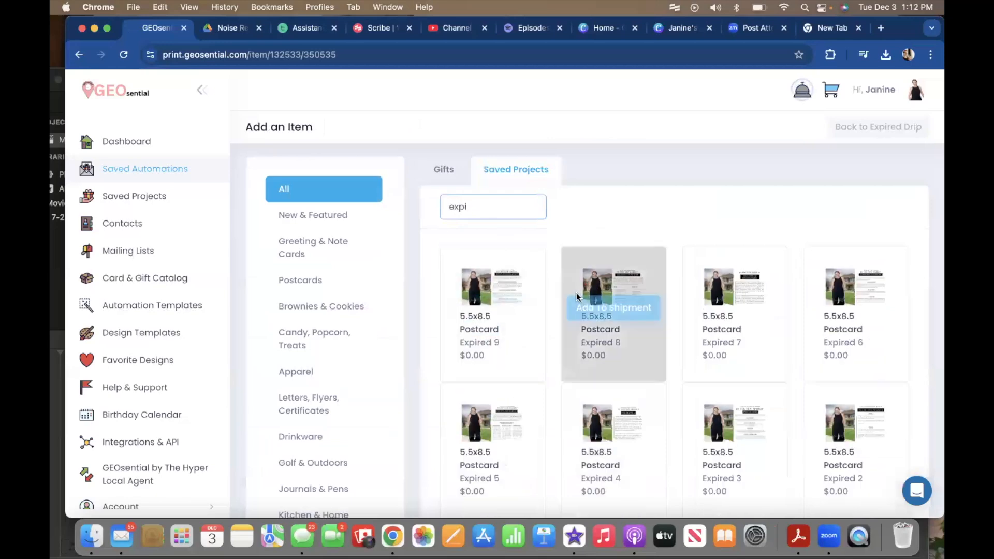
{"action": "scroll", "coordinate": [604, 326], "scroll_direction": "down", "scroll_amount": 1}
{"action": "left_click", "coordinate": [732, 424]}
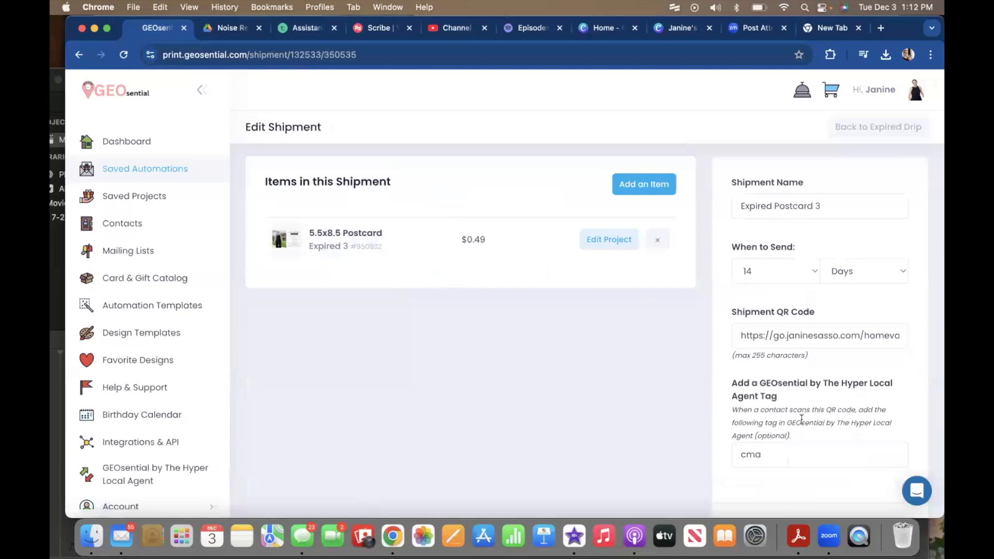
{"action": "scroll", "coordinate": [828, 456], "scroll_direction": "down", "scroll_amount": 3}
{"action": "left_click", "coordinate": [865, 423]}
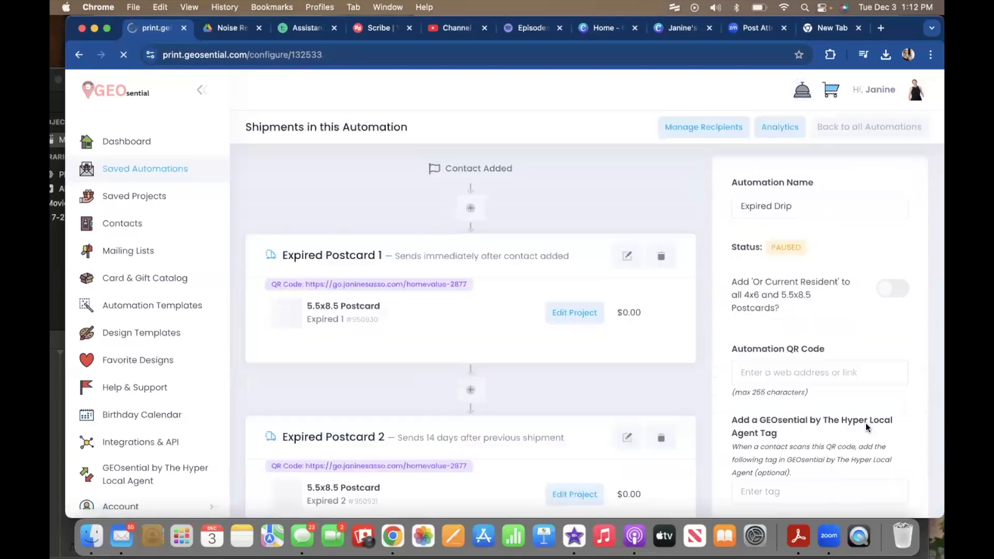
Add a shipment after Expired Postcard 3 and name it "Expired Postcard 4"
{"action": "scroll", "coordinate": [527, 408], "scroll_direction": "down", "scroll_amount": 6}
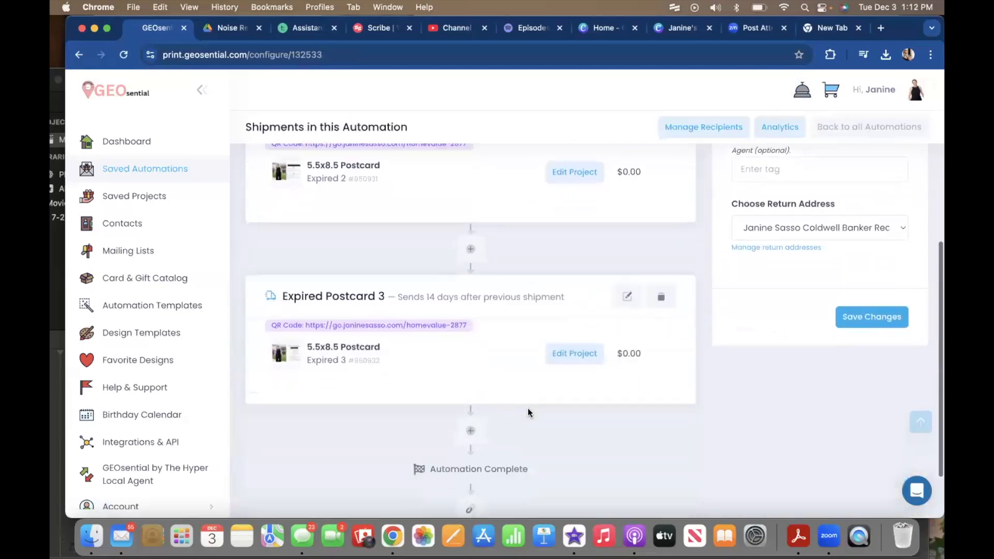
{"action": "left_click", "coordinate": [474, 432]}
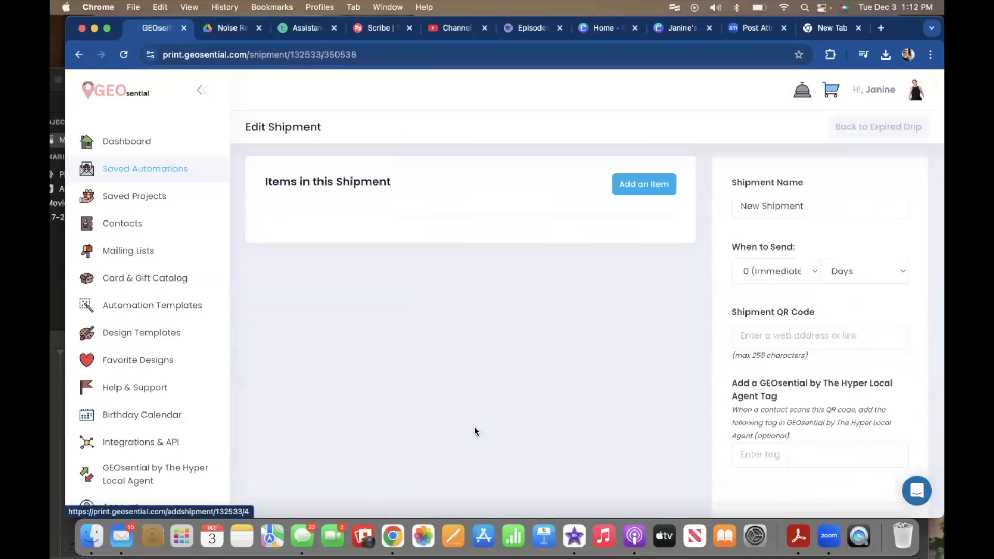
{"action": "left_click", "coordinate": [780, 207]}
{"action": "key", "text": "super+a"}
{"action": "key", "text": "super+v"}
{"action": "key", "text": "BackSpace"}
{"action": "type", "text": "4"}
Set the home-value page link as the Expired Postcard 4 shipment's QR code, tag it "cma" and save the shipment
{"action": "left_click", "coordinate": [783, 330]}
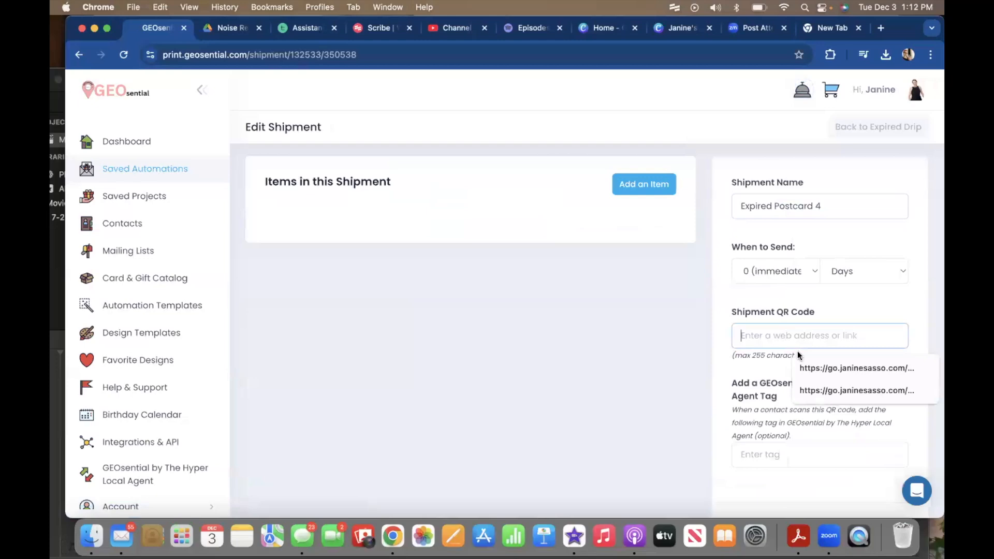
{"action": "left_click", "coordinate": [789, 450]}
{"action": "type", "text": "cma"}
{"action": "scroll", "coordinate": [792, 449], "scroll_direction": "down", "scroll_amount": 2}
{"action": "left_click", "coordinate": [849, 484]}
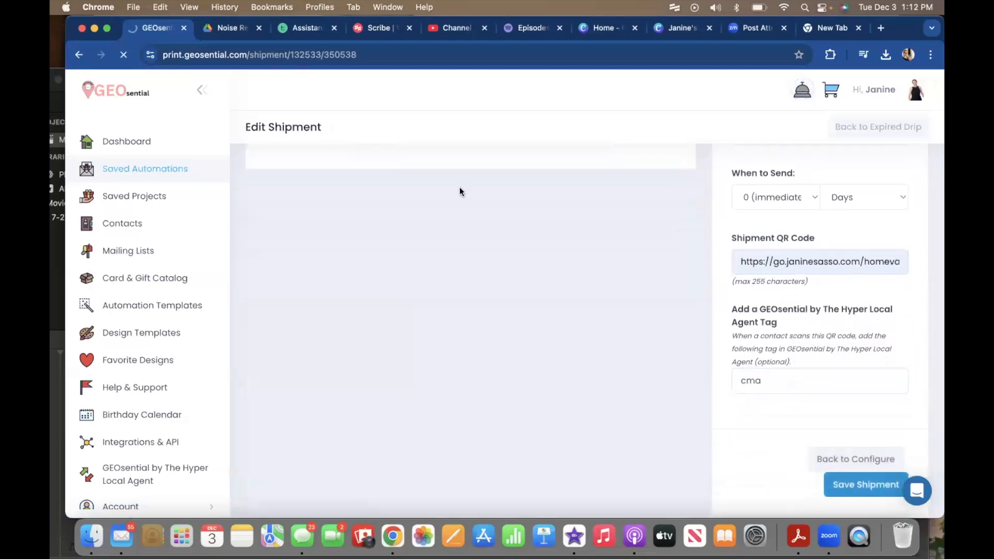
Add the saved project Expired 4 to the Expired Postcard 4 shipment and save the shipment
{"action": "scroll", "coordinate": [601, 321], "scroll_direction": "down", "scroll_amount": 8}
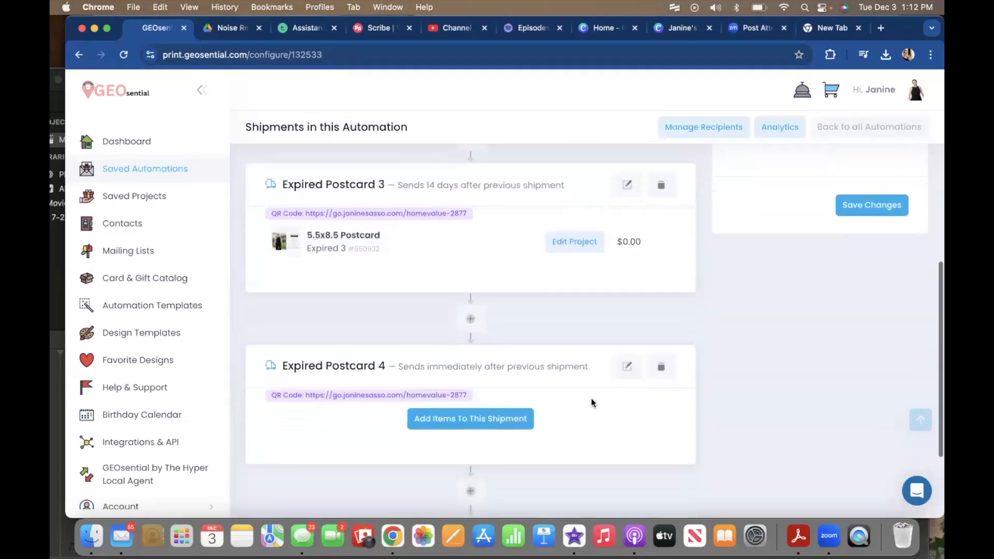
{"action": "left_click", "coordinate": [488, 420]}
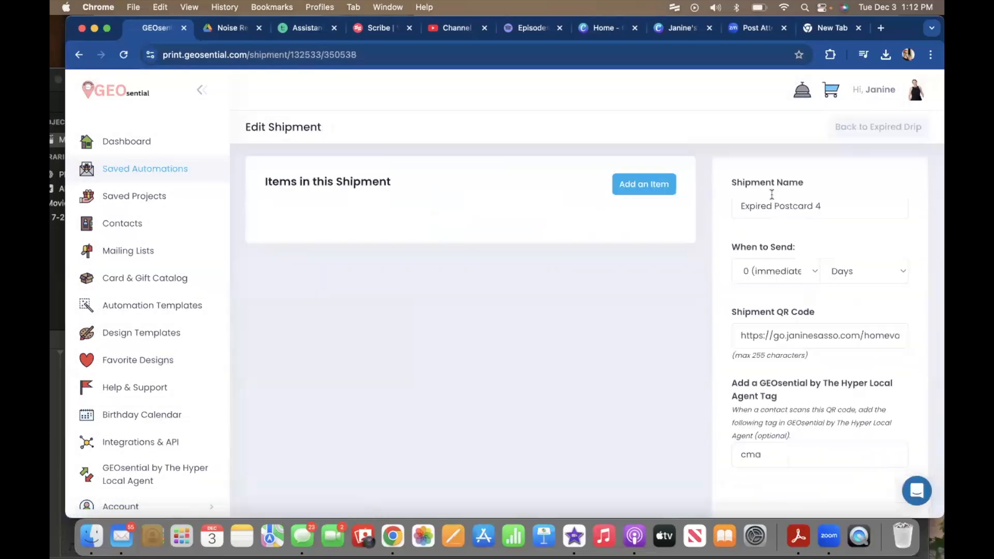
{"action": "left_click", "coordinate": [623, 193]}
{"action": "type", "text": "exp"}
{"action": "mouse_move", "coordinate": [645, 395]}
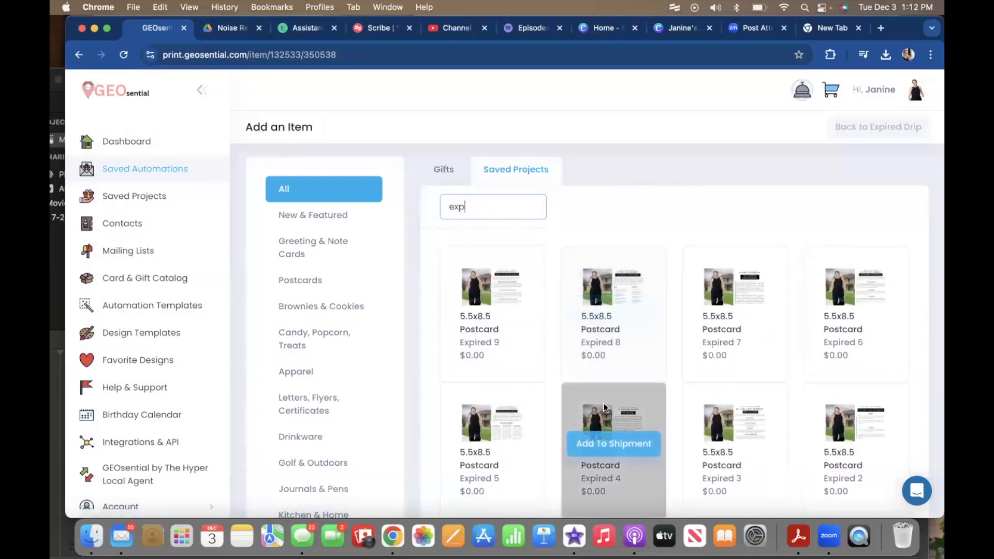
{"action": "left_click", "coordinate": [594, 458]}
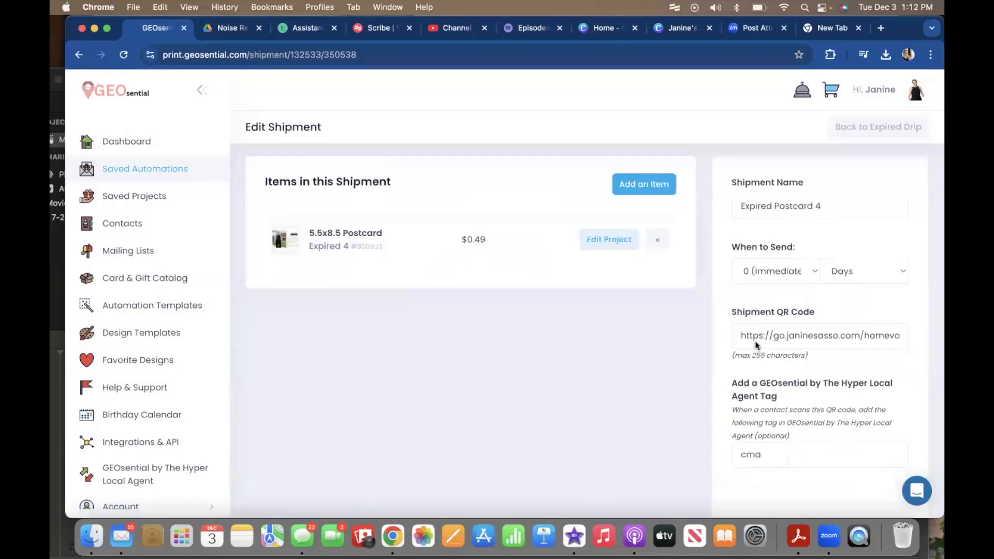
{"action": "scroll", "coordinate": [781, 393], "scroll_direction": "down", "scroll_amount": 1}
{"action": "scroll", "coordinate": [781, 389], "scroll_direction": "down", "scroll_amount": 3}
{"action": "left_click", "coordinate": [867, 432]}
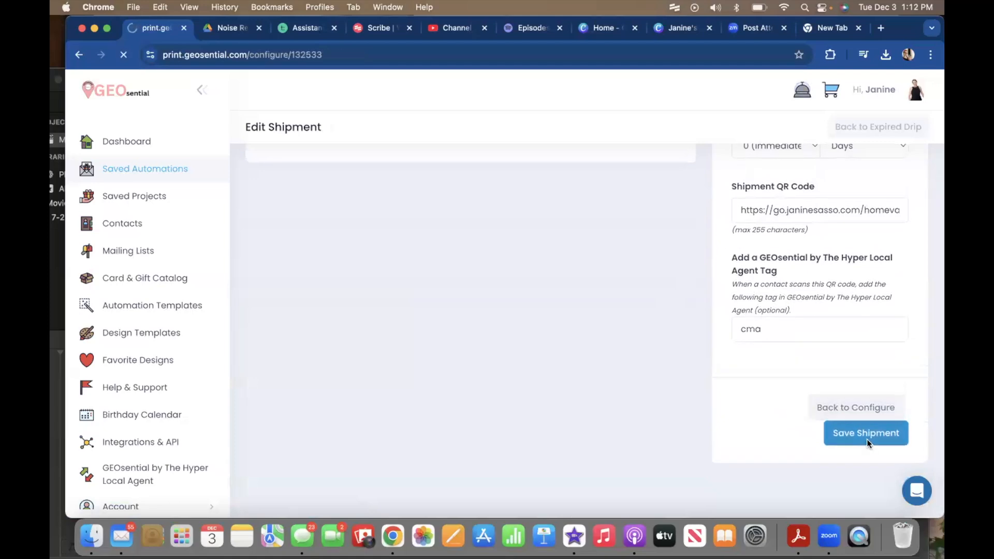
Add a fifth shipment after Expired Postcard 4 and choose a sending delay of 2 weeks
{"action": "scroll", "coordinate": [535, 416], "scroll_direction": "down", "scroll_amount": 10}
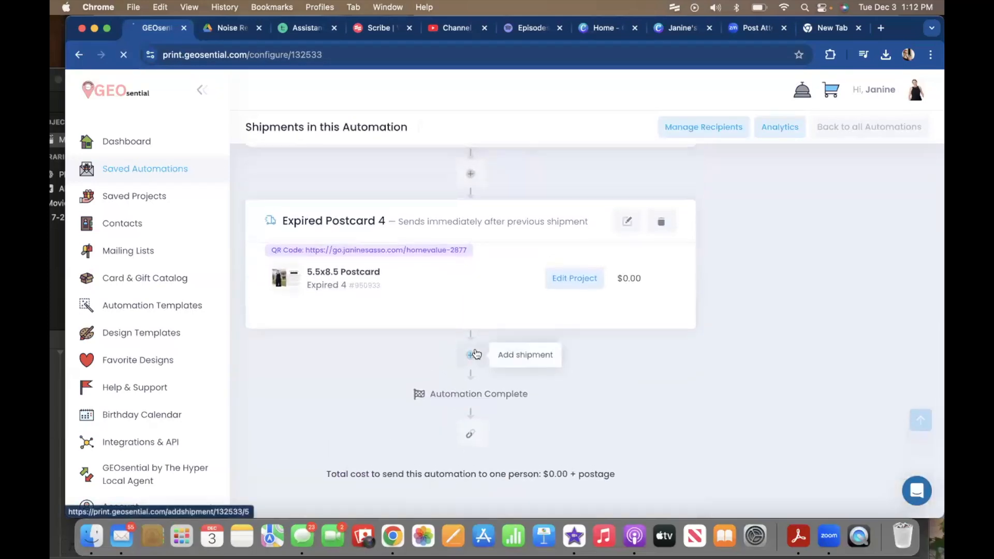
{"action": "left_click", "coordinate": [473, 354]}
{"action": "left_click", "coordinate": [790, 277]}
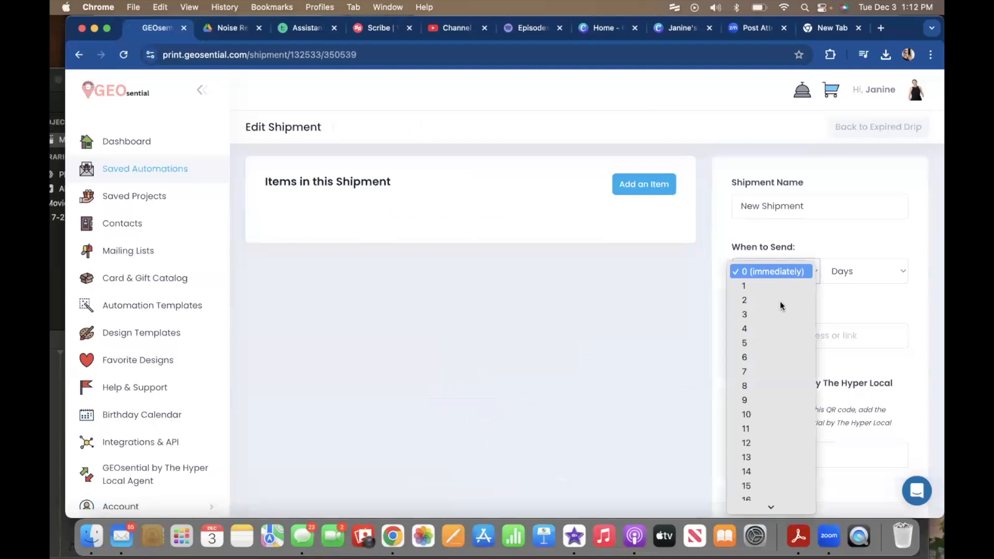
{"action": "key", "text": "Return"}
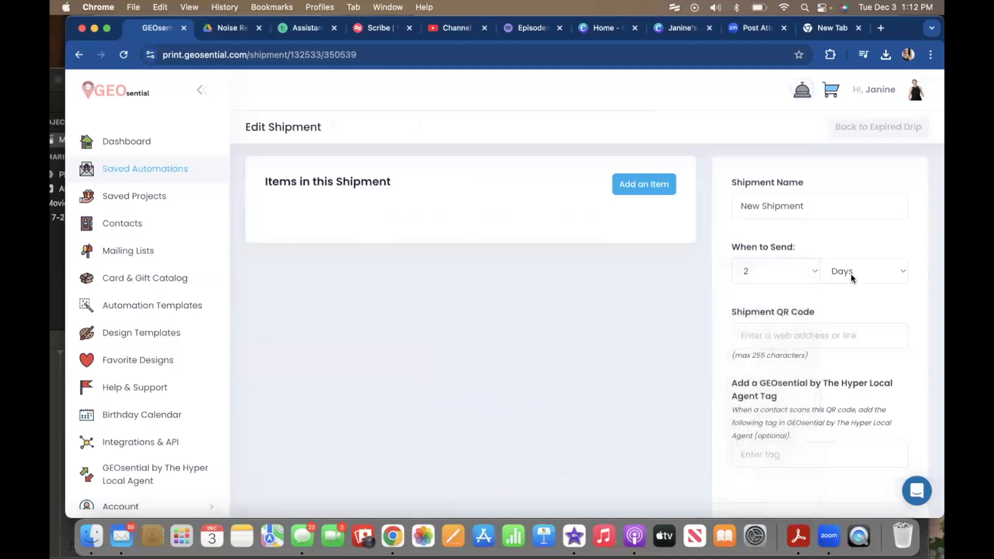
{"action": "left_click", "coordinate": [852, 273]}
{"action": "left_click", "coordinate": [850, 284]}
Find the saved project Expired 5 and add it to the fifth shipment
{"action": "left_click", "coordinate": [634, 185]}
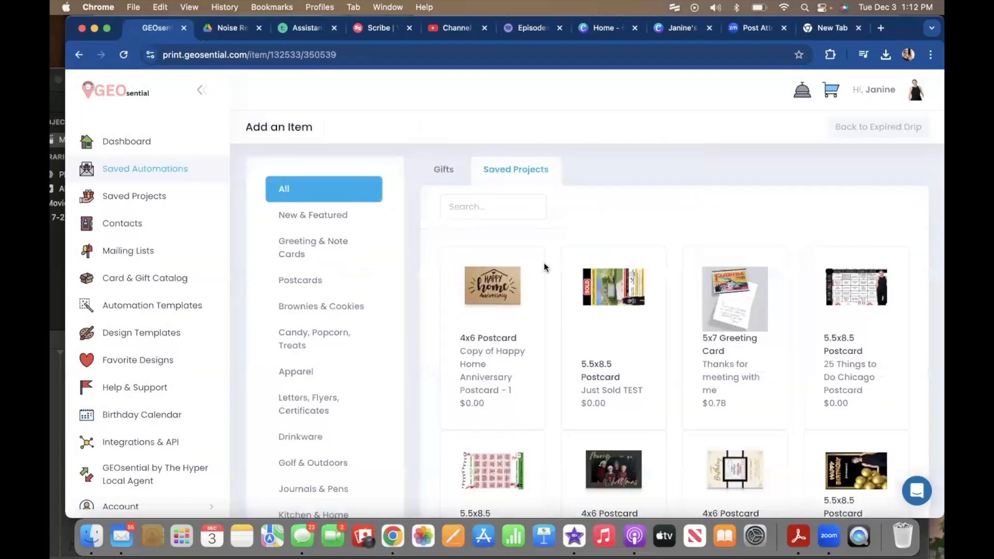
{"action": "left_click", "coordinate": [499, 207]}
{"action": "type", "text": "exp"}
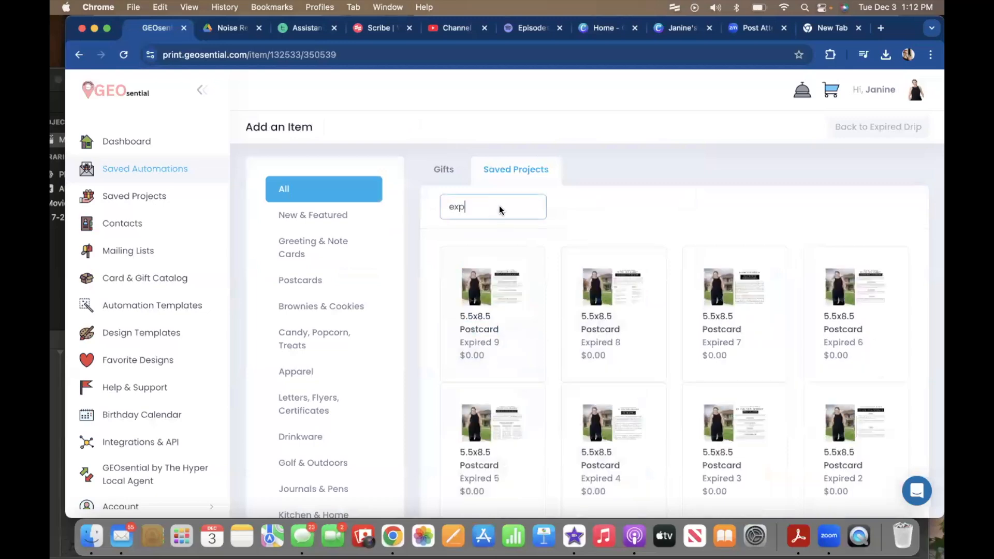
{"action": "scroll", "coordinate": [483, 406], "scroll_direction": "down", "scroll_amount": 1}
{"action": "left_click", "coordinate": [488, 421]}
Set the home-value page link as the fifth shipment's QR code, tag it "cma" and save the shipment
{"action": "left_click", "coordinate": [805, 329]}
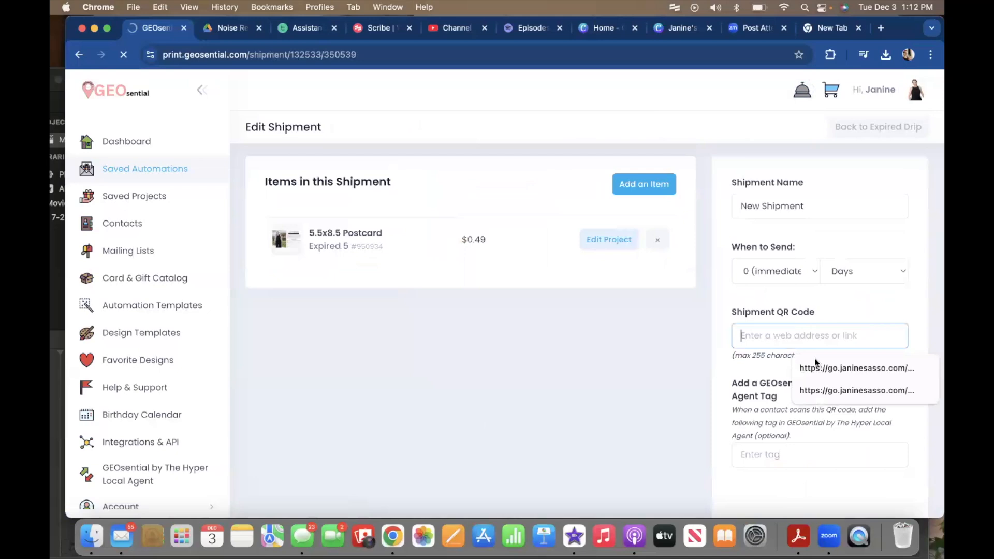
{"action": "left_click", "coordinate": [818, 365]}
{"action": "left_click", "coordinate": [803, 455]}
{"action": "type", "text": "cma"}
{"action": "scroll", "coordinate": [902, 484], "scroll_direction": "down", "scroll_amount": 2}
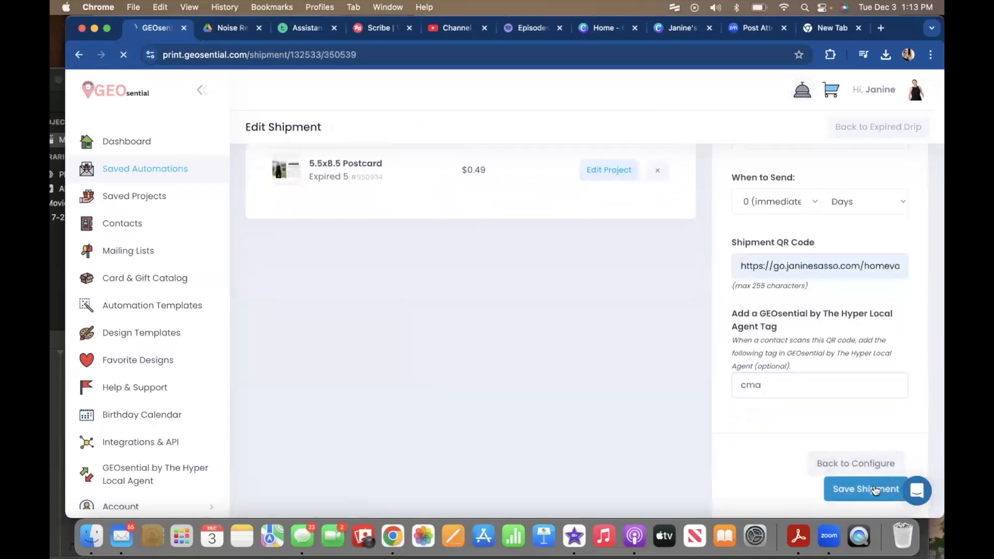
{"action": "left_click", "coordinate": [880, 486]}
Set the Expired Postcard 4 shipment to send 2 weeks after the previous shipment and save the change
{"action": "scroll", "coordinate": [628, 362], "scroll_direction": "down", "scroll_amount": 10}
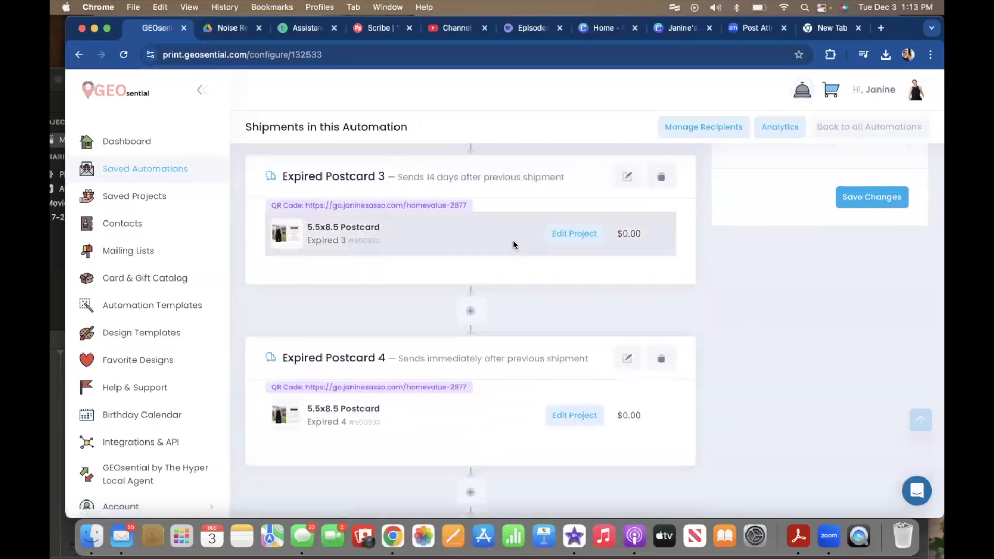
{"action": "scroll", "coordinate": [541, 346], "scroll_direction": "down", "scroll_amount": 1}
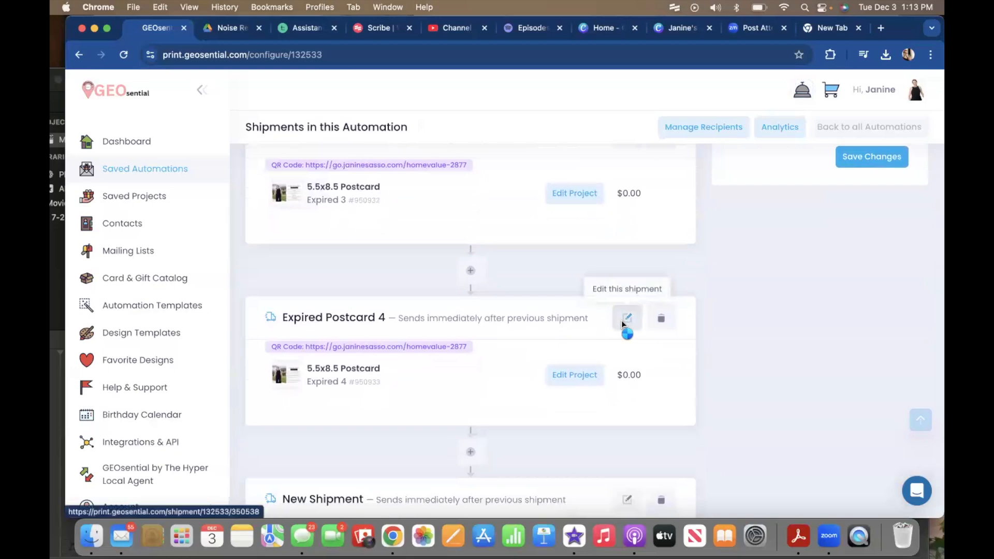
{"action": "left_click", "coordinate": [624, 322]}
{"action": "left_click", "coordinate": [791, 272]}
{"action": "left_click", "coordinate": [776, 300]}
{"action": "left_click", "coordinate": [862, 279]}
{"action": "left_click", "coordinate": [862, 287]}
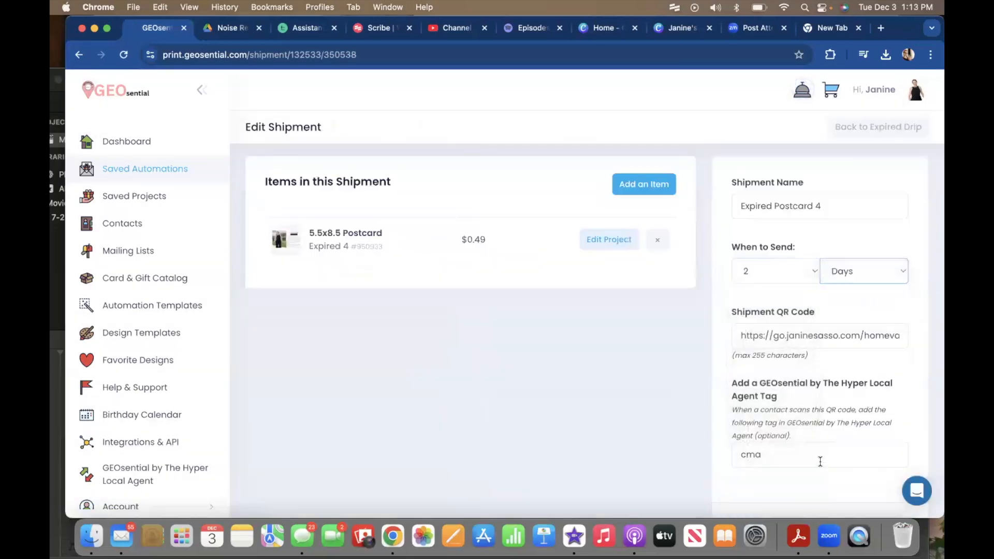
{"action": "scroll", "coordinate": [854, 460], "scroll_direction": "down", "scroll_amount": 3}
{"action": "left_click", "coordinate": [869, 432]}
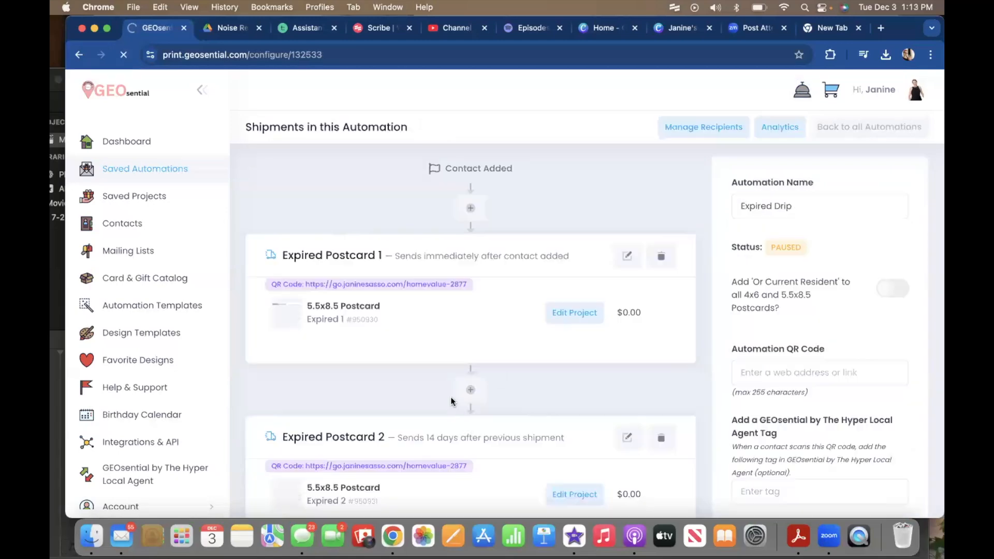
Rename the fifth shipment as Expired Postcard 5, with a sending delay of 2 weeks, and save it
{"action": "scroll", "coordinate": [409, 356], "scroll_direction": "down", "scroll_amount": 2}
{"action": "scroll", "coordinate": [409, 355], "scroll_direction": "down", "scroll_amount": 10}
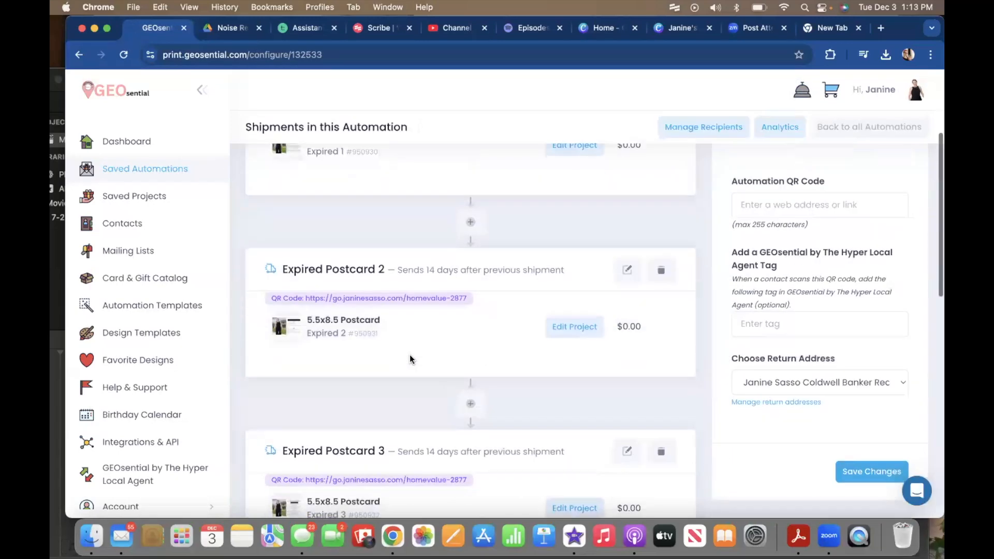
{"action": "scroll", "coordinate": [409, 355], "scroll_direction": "down", "scroll_amount": 2}
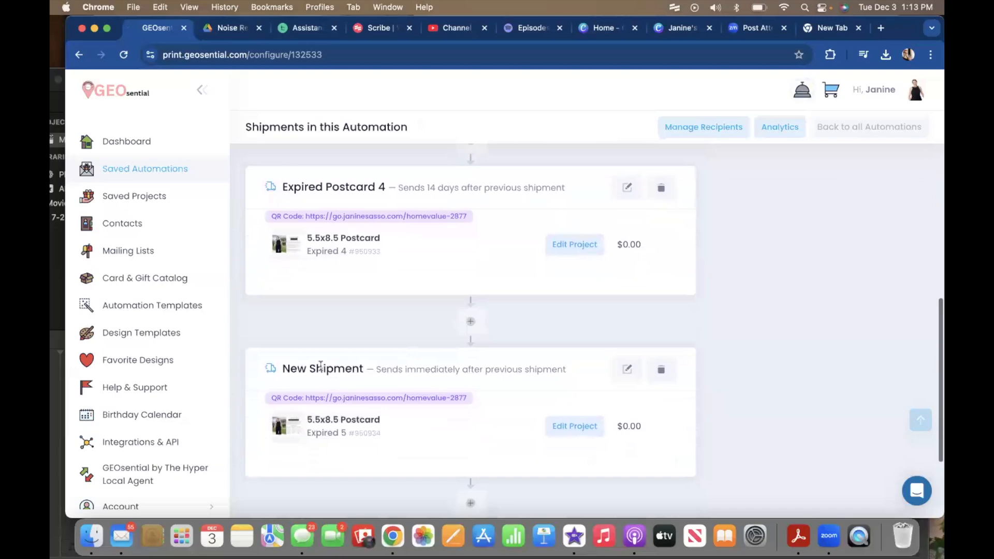
{"action": "left_click", "coordinate": [627, 369]}
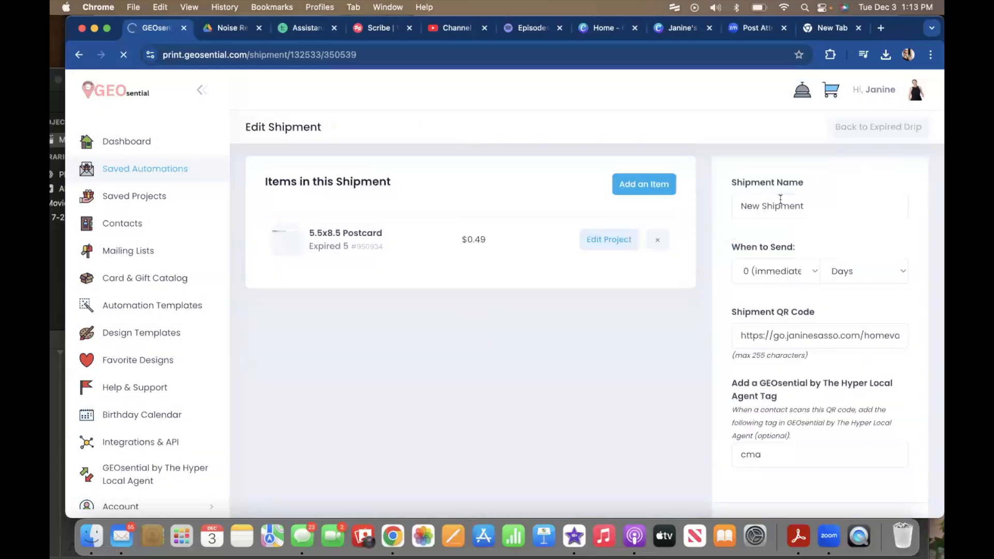
{"action": "left_click", "coordinate": [777, 270]}
{"action": "left_click", "coordinate": [771, 296]}
{"action": "left_click", "coordinate": [855, 271]}
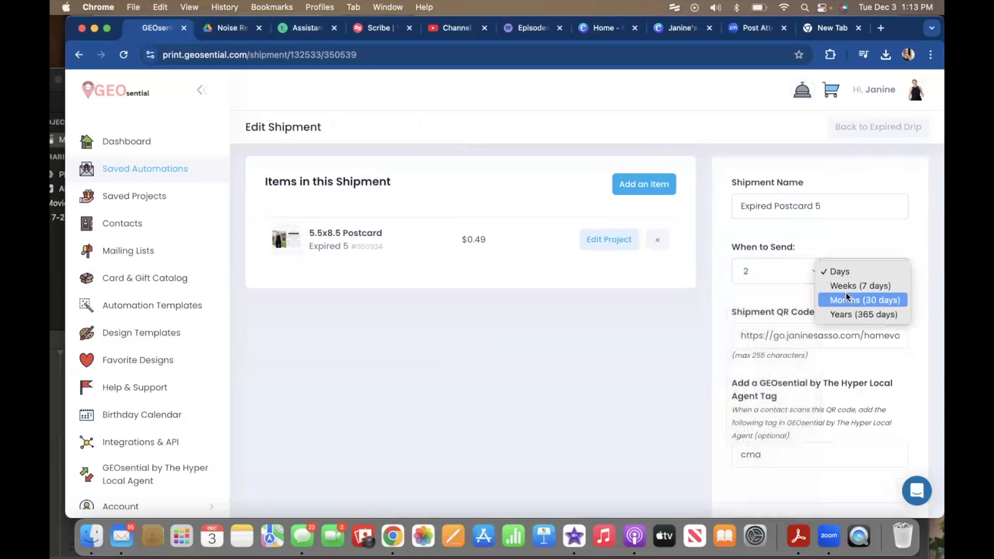
{"action": "left_click", "coordinate": [847, 287]}
{"action": "scroll", "coordinate": [847, 355], "scroll_direction": "down", "scroll_amount": 3}
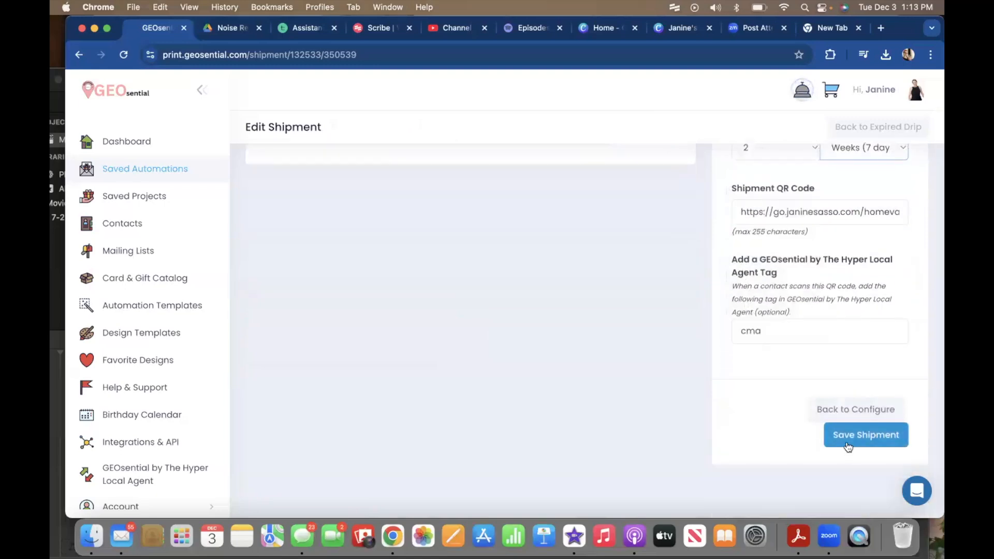
Add a sixth shipment after Expired Postcard 5 and put the saved project Expired 6 in it
{"action": "mouse_move", "coordinate": [466, 169]}
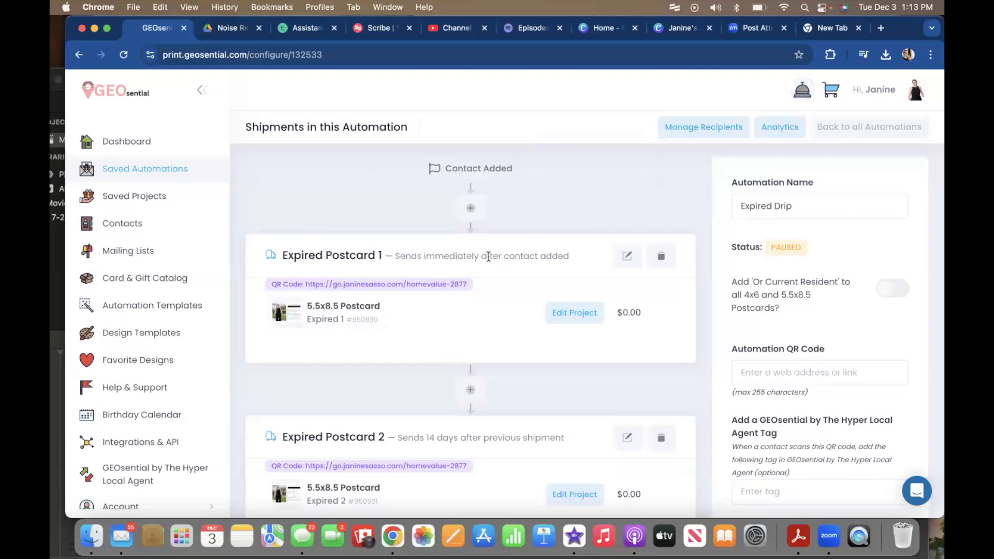
{"action": "scroll", "coordinate": [488, 257], "scroll_direction": "down", "scroll_amount": 1}
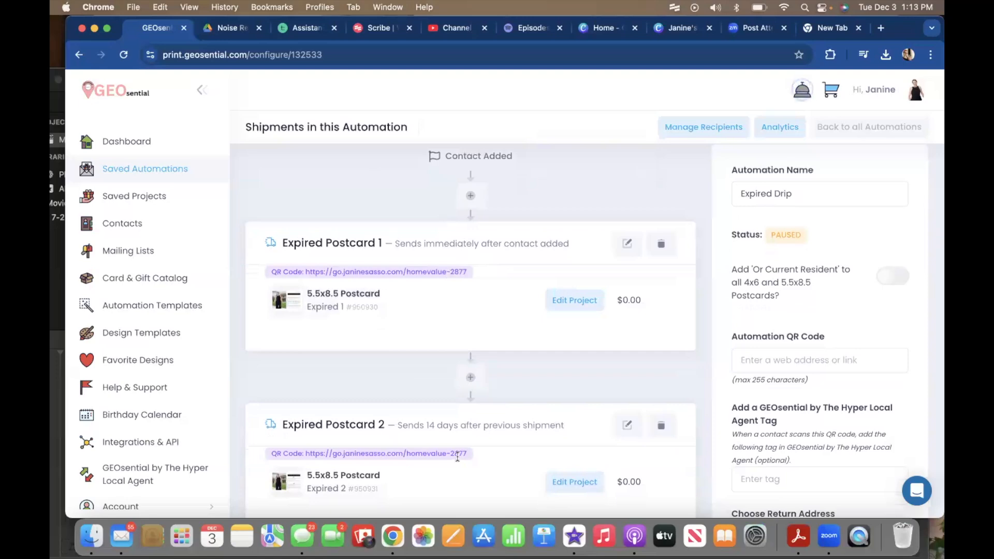
{"action": "scroll", "coordinate": [457, 457], "scroll_direction": "down", "scroll_amount": 5}
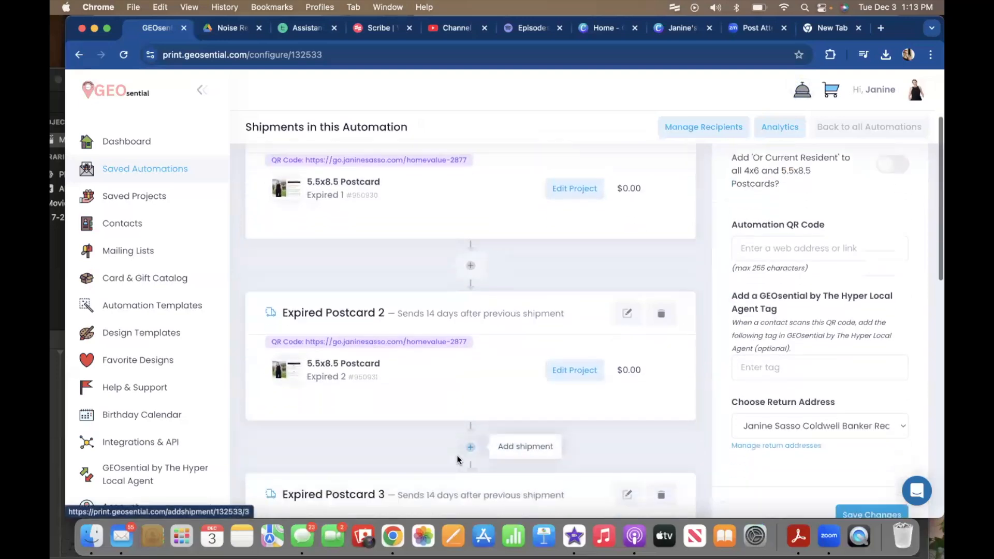
{"action": "scroll", "coordinate": [466, 435], "scroll_direction": "down", "scroll_amount": 10}
{"action": "scroll", "coordinate": [466, 435], "scroll_direction": "down", "scroll_amount": 2}
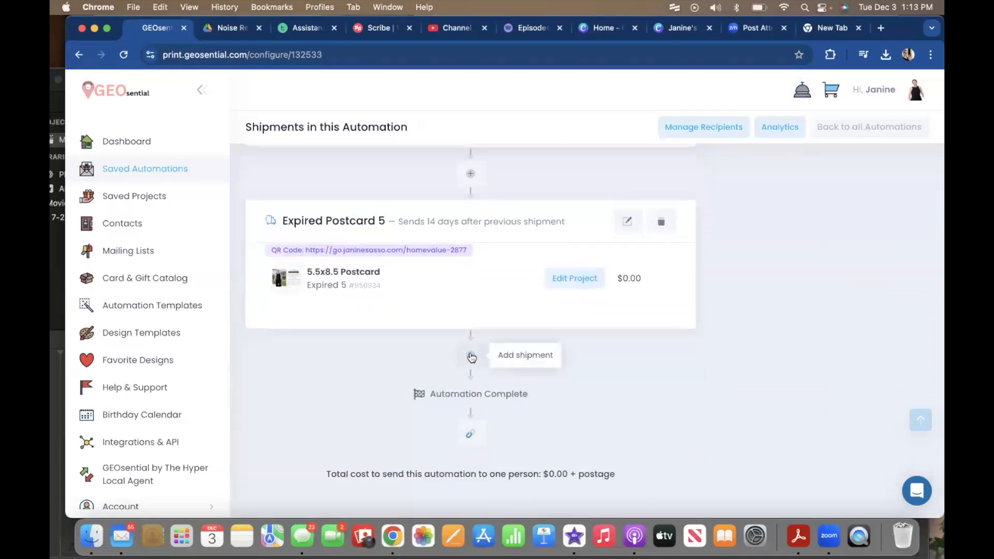
{"action": "left_click", "coordinate": [470, 358]}
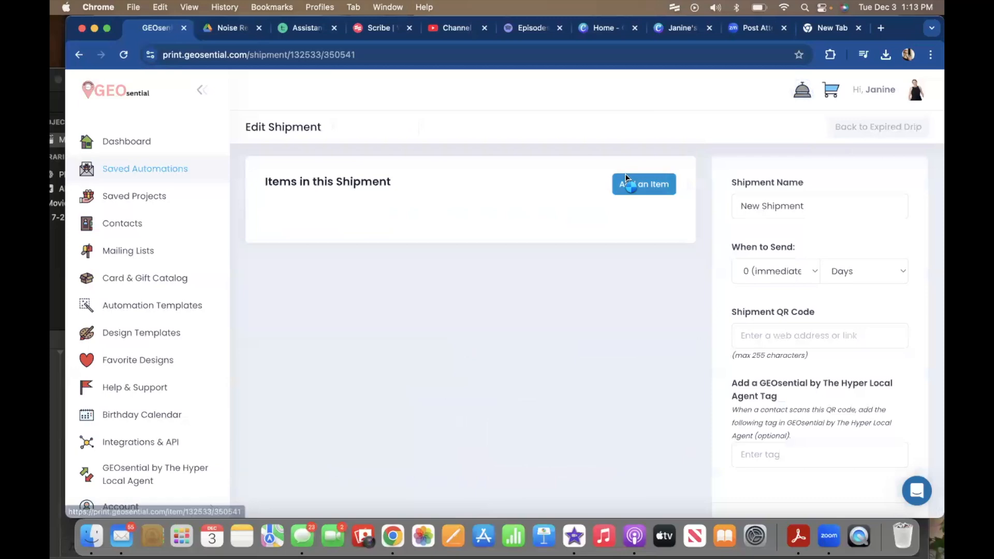
{"action": "left_click", "coordinate": [627, 185]}
{"action": "type", "text": "exp"}
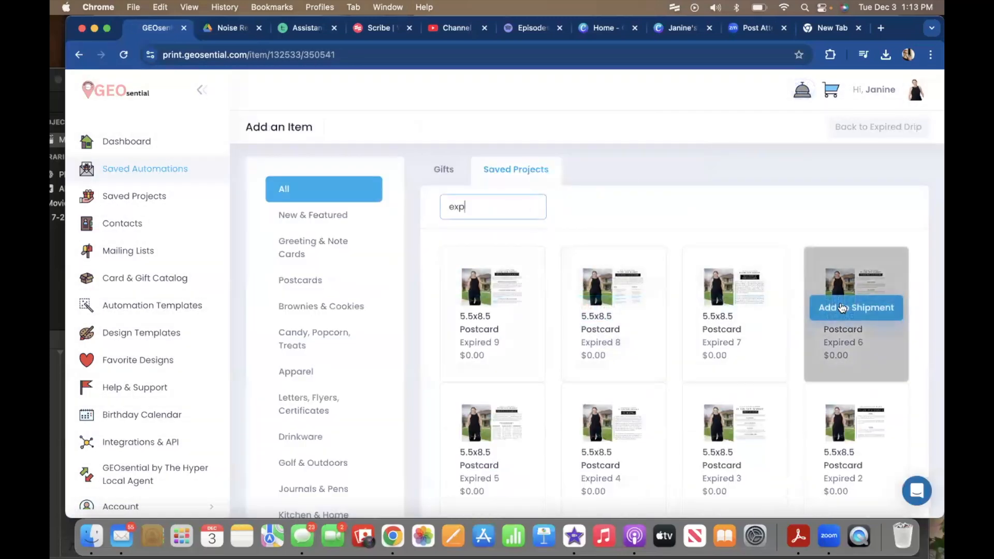
{"action": "left_click", "coordinate": [842, 307]}
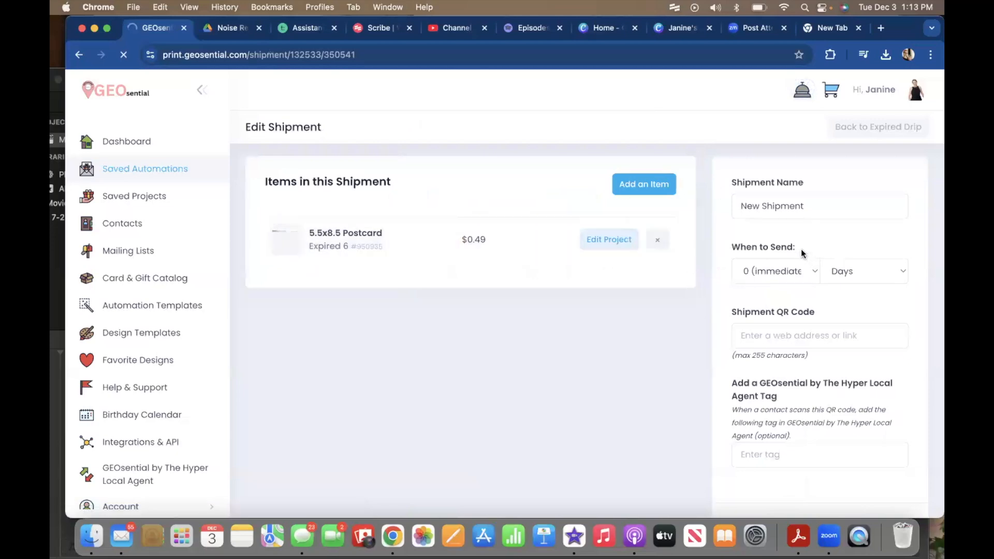
Name the sixth shipment Expired Postcard 6 and set it to send after 2 weeks
{"action": "double_click", "coordinate": [781, 206]}
{"action": "type", "text": "Expired Postcard 3"}
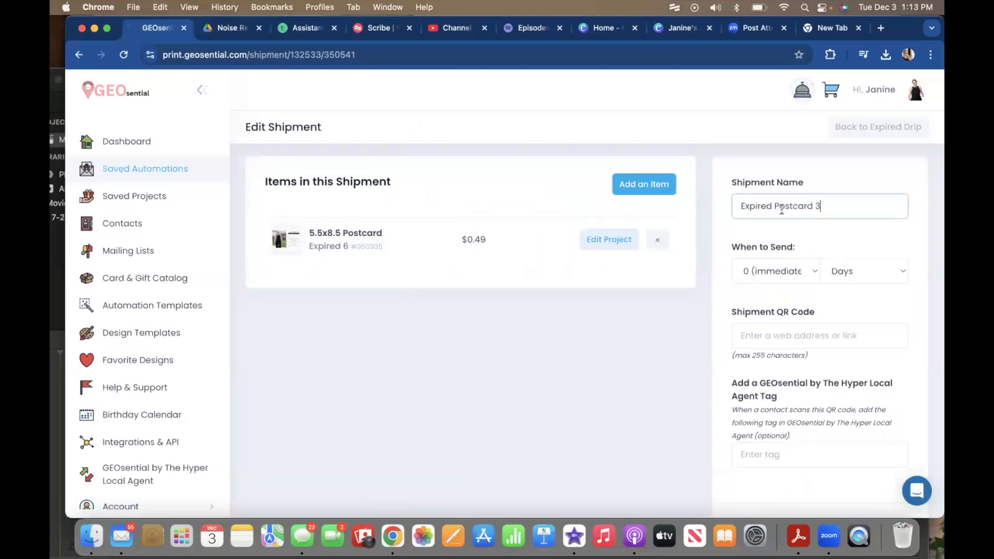
{"action": "left_click", "coordinate": [756, 275]}
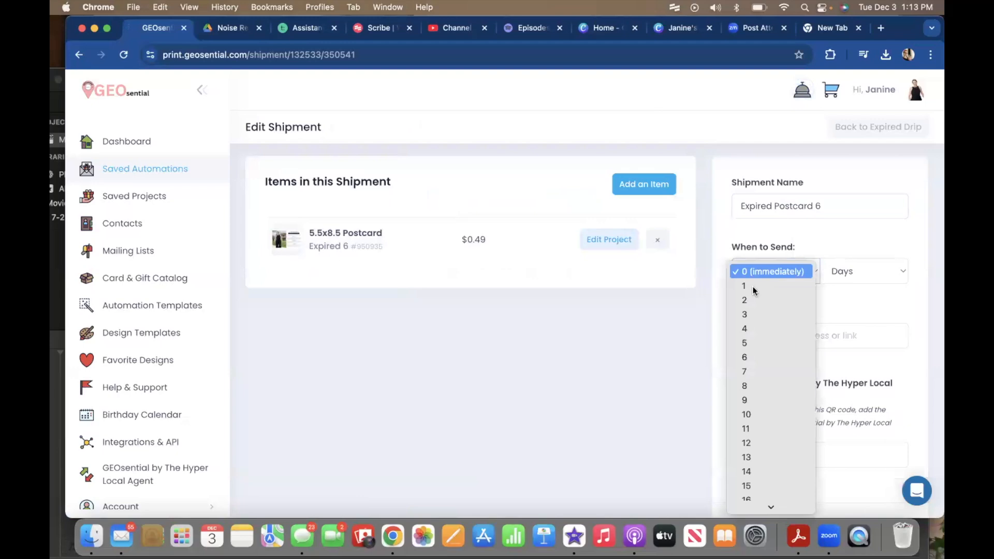
{"action": "left_click", "coordinate": [756, 285]}
{"action": "left_click", "coordinate": [759, 272]}
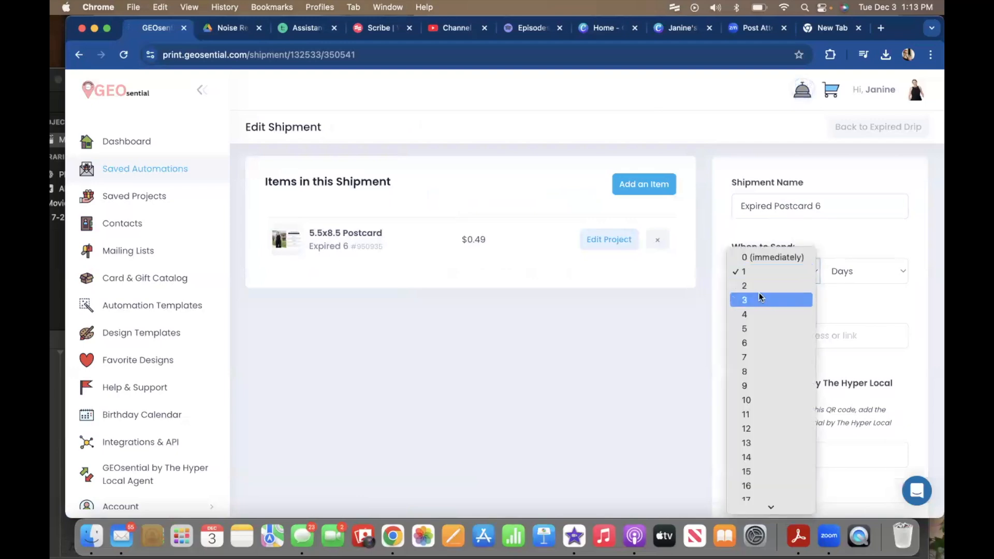
{"action": "key", "text": "Return"}
{"action": "left_click", "coordinate": [875, 277]}
{"action": "left_click", "coordinate": [874, 285]}
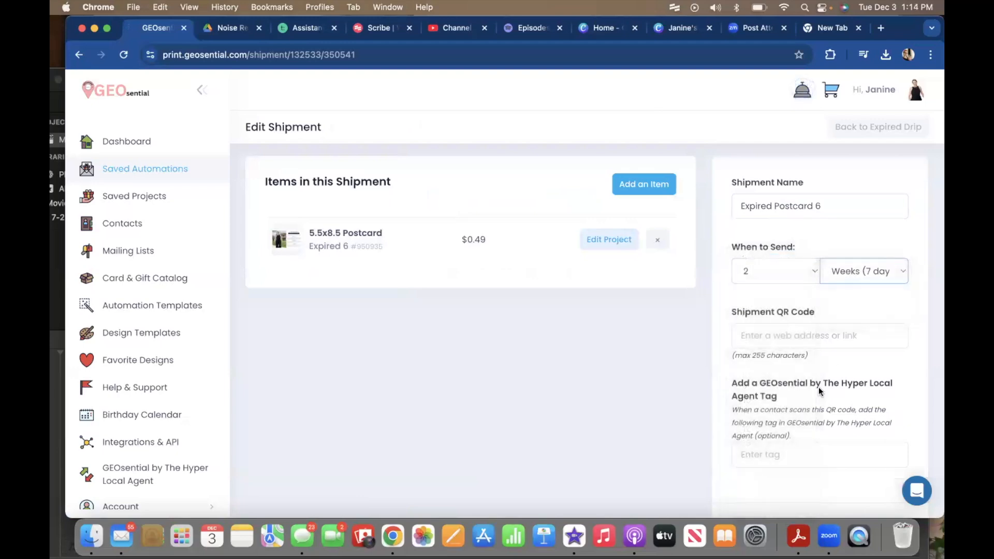
Set the home-value page link as the Expired Postcard 6 QR code, tag it "cma" and save the shipment
{"action": "left_click", "coordinate": [821, 335]}
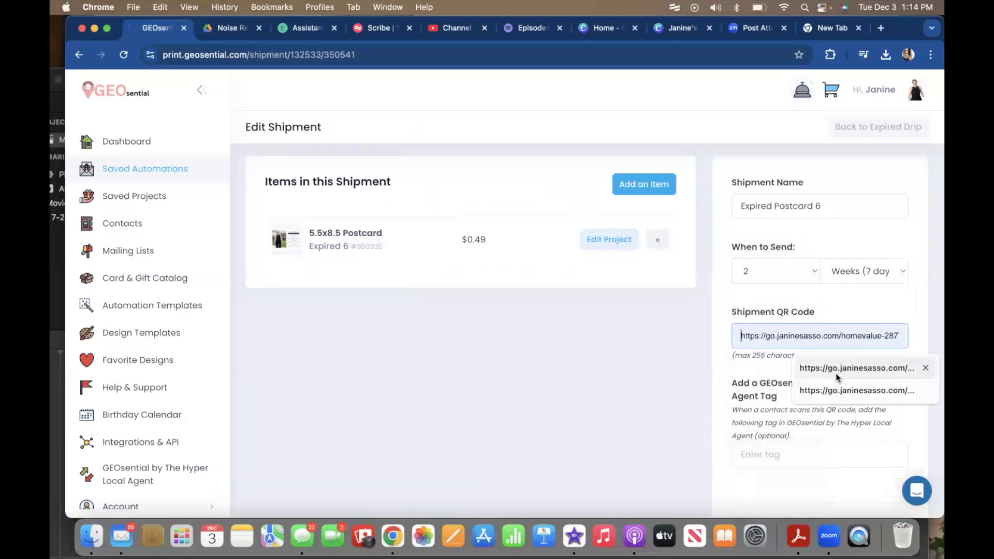
{"action": "left_click", "coordinate": [835, 369]}
{"action": "left_click", "coordinate": [800, 457]}
{"action": "left_click", "coordinate": [809, 401]}
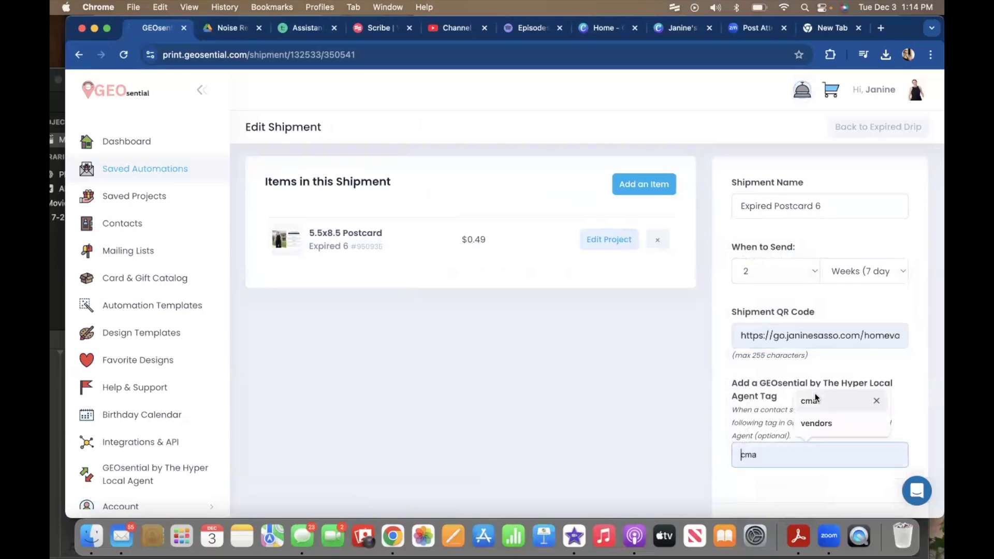
{"action": "scroll", "coordinate": [828, 414], "scroll_direction": "down", "scroll_amount": 5}
{"action": "left_click", "coordinate": [845, 432]}
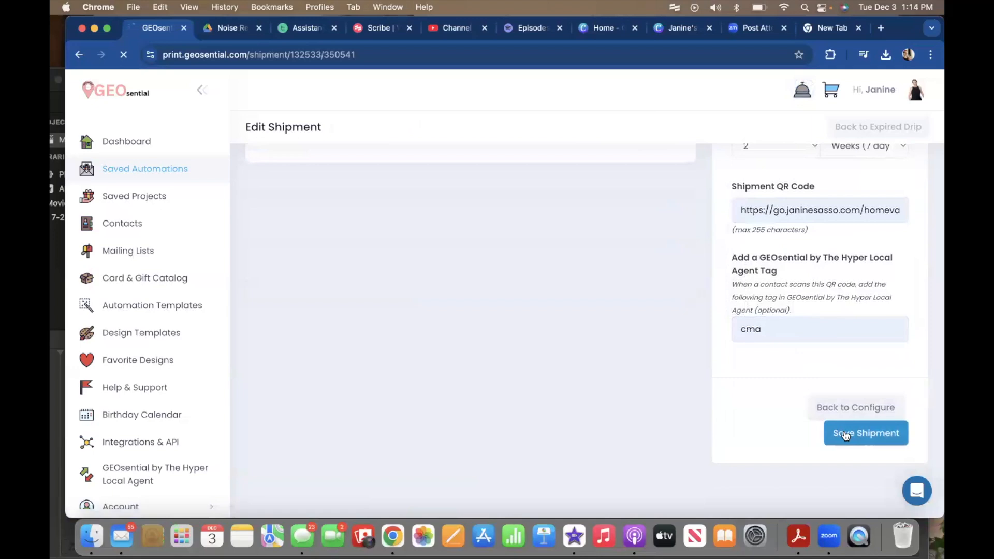
Add a seventh shipment after Expired Postcard 6 and put the saved project Expired 7 in it
{"action": "scroll", "coordinate": [510, 361], "scroll_direction": "down", "scroll_amount": 15}
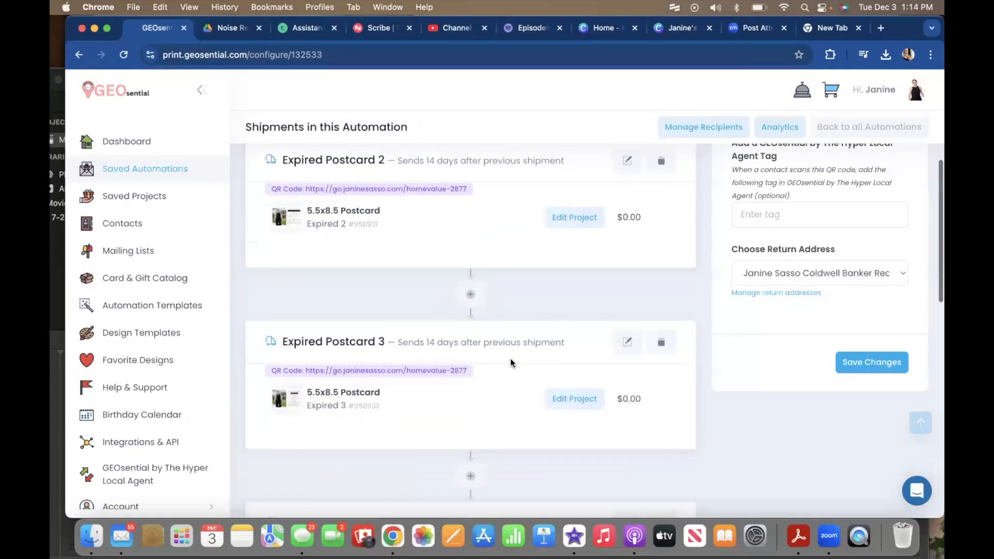
{"action": "scroll", "coordinate": [511, 358], "scroll_direction": "down", "scroll_amount": 3}
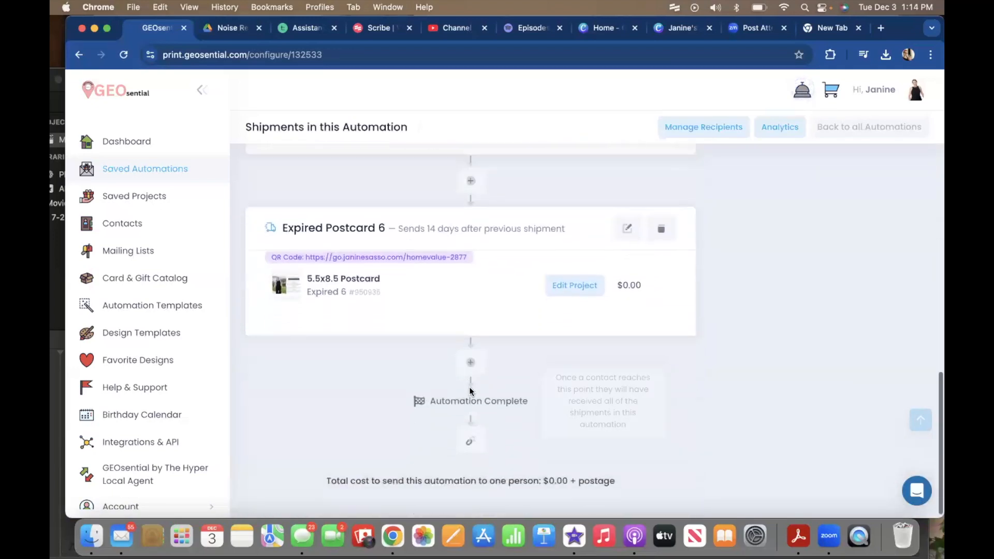
{"action": "left_click", "coordinate": [469, 367]}
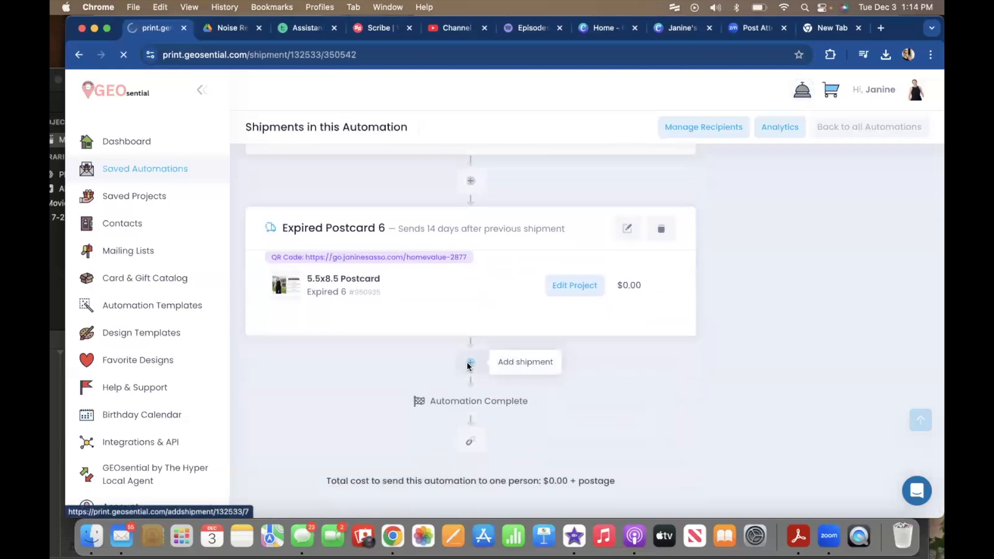
{"action": "left_click", "coordinate": [654, 175]}
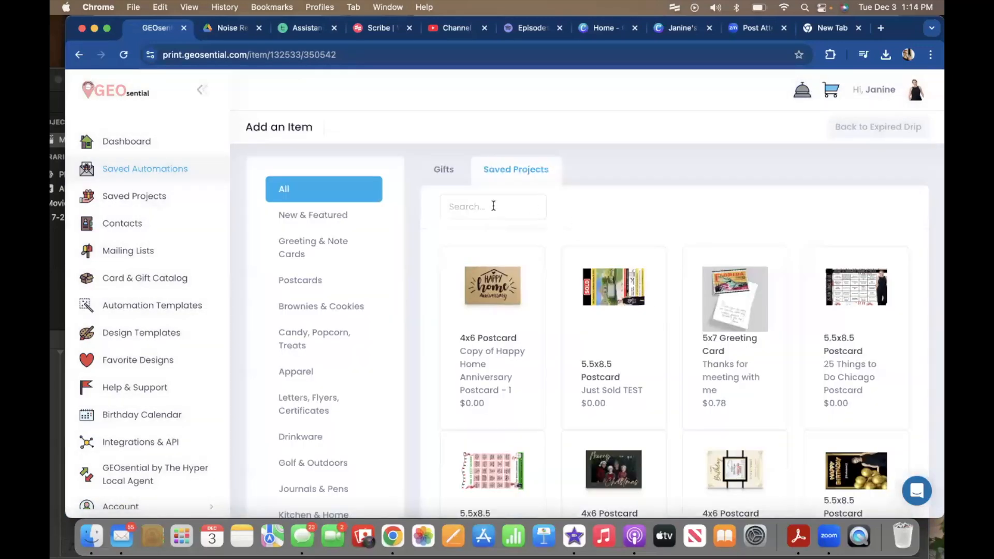
{"action": "type", "text": "exp"}
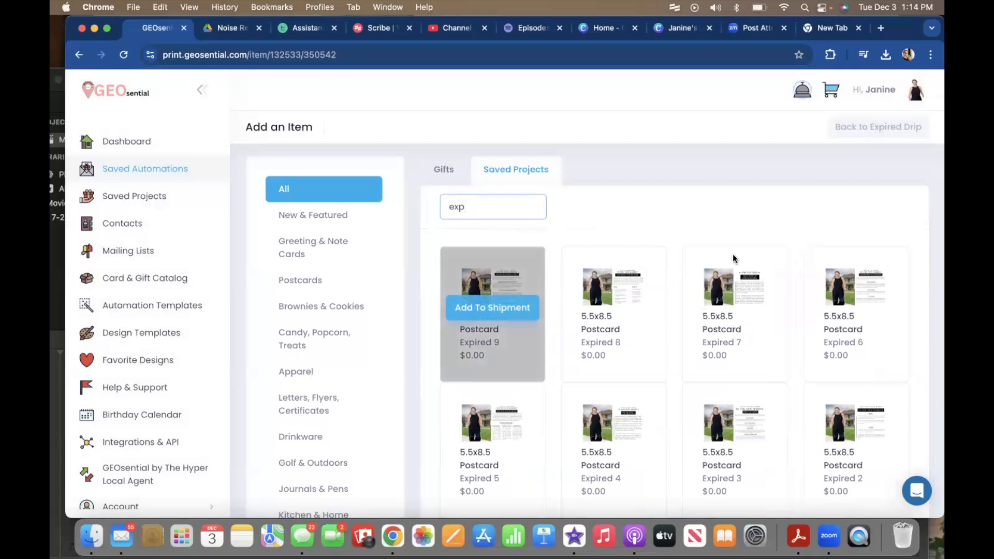
{"action": "left_click", "coordinate": [736, 315]}
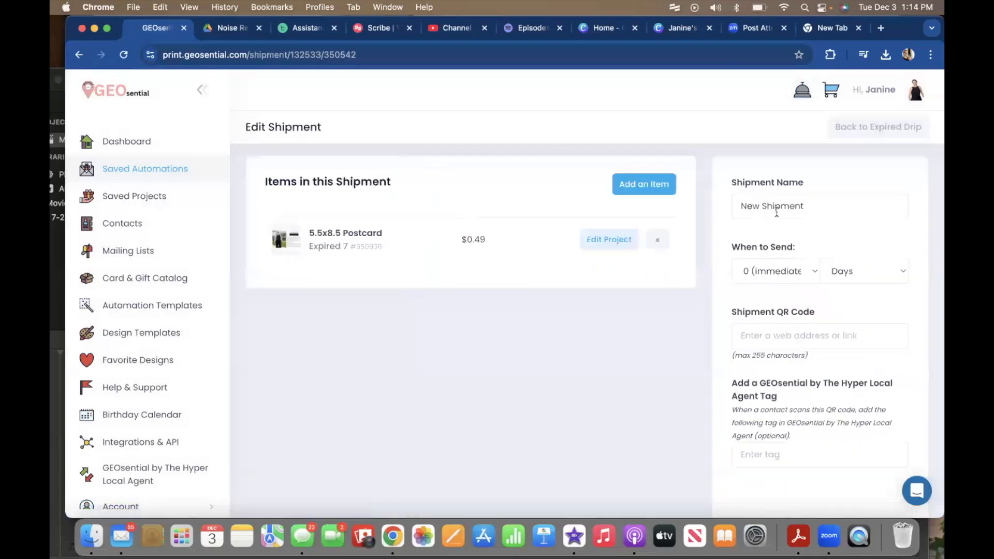
Name the seventh shipment Expired Postcard 7 and set it to send after 2 weeks
{"action": "key", "text": "BackSpace"}
{"action": "type", "text": "7"}
{"action": "left_click", "coordinate": [750, 268]}
{"action": "left_click", "coordinate": [754, 299]}
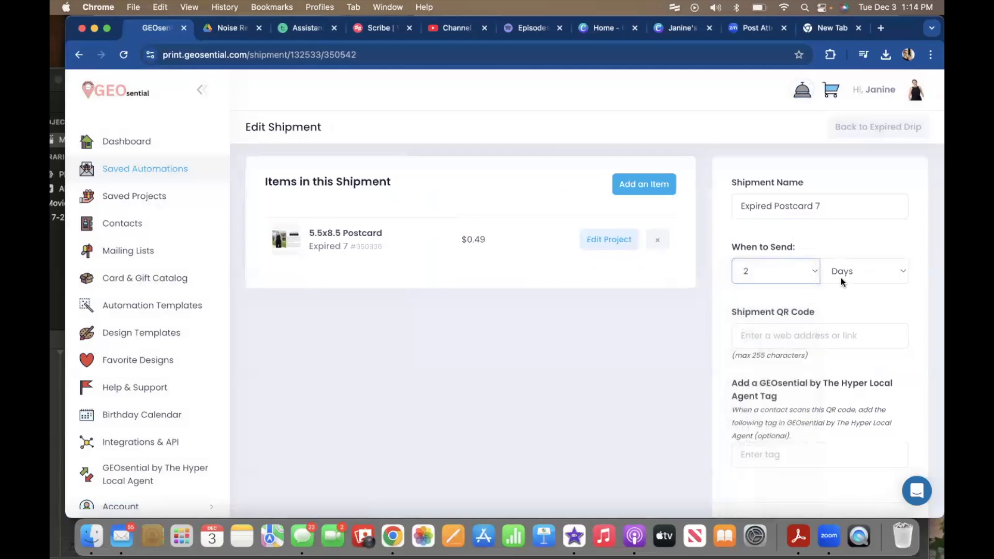
{"action": "left_click", "coordinate": [841, 277]}
{"action": "left_click", "coordinate": [845, 284]}
Set the home-value page link as the Expired Postcard 7 QR code, tag it "cma" and save the shipment
{"action": "left_click", "coordinate": [819, 333]}
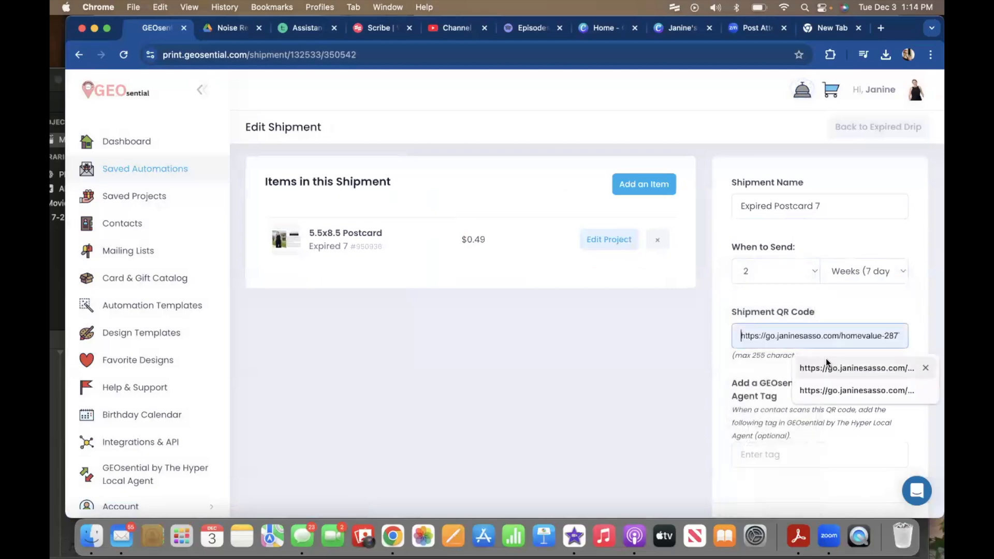
{"action": "left_click", "coordinate": [825, 366]}
{"action": "left_click", "coordinate": [800, 455]}
{"action": "type", "text": "cma"}
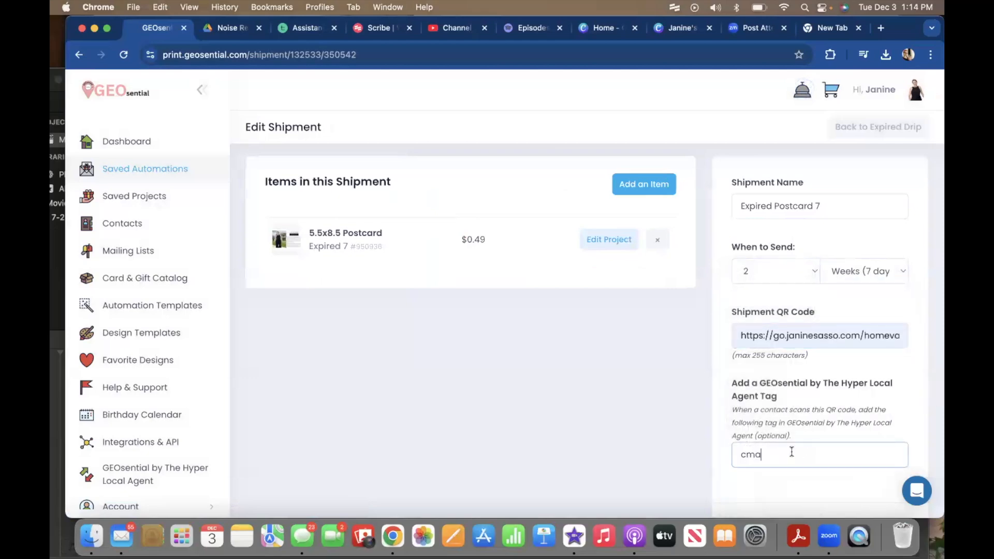
{"action": "left_click", "coordinate": [784, 438]}
{"action": "scroll", "coordinate": [784, 438], "scroll_direction": "down", "scroll_amount": 3}
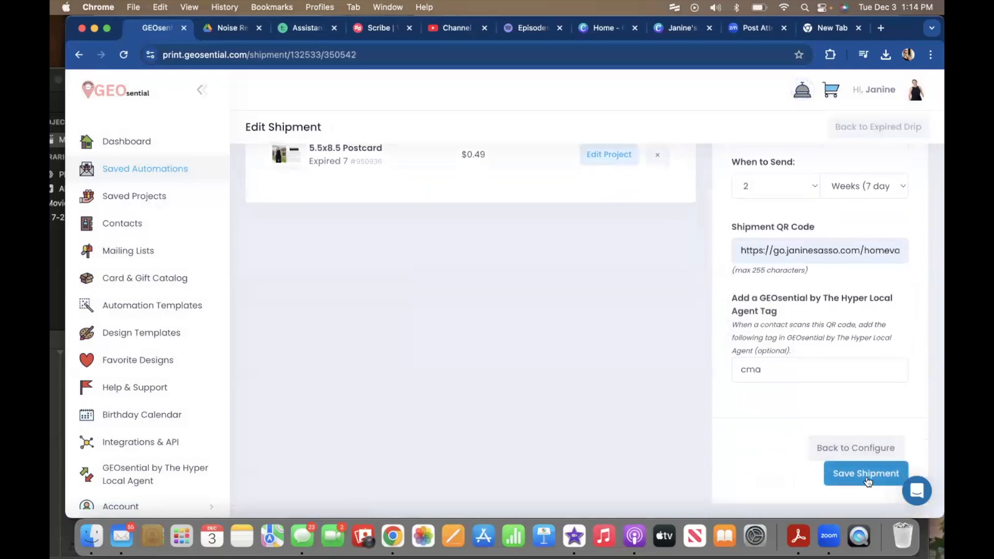
Add an eighth shipment at the end of the automation, named New Expired Postcard 8, with a sending delay of 2 weeks
{"action": "scroll", "coordinate": [532, 323], "scroll_direction": "down", "scroll_amount": 20}
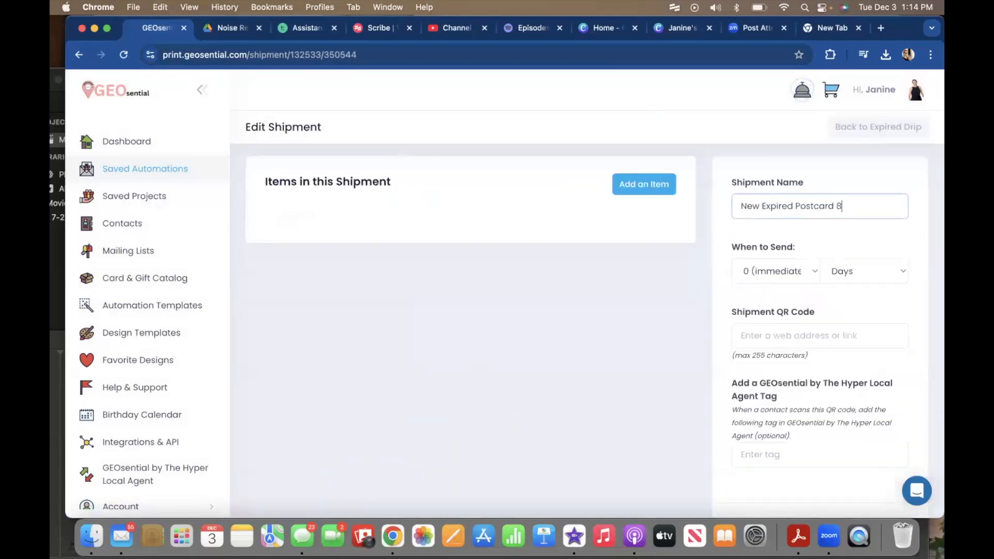
{"action": "left_click", "coordinate": [781, 273]}
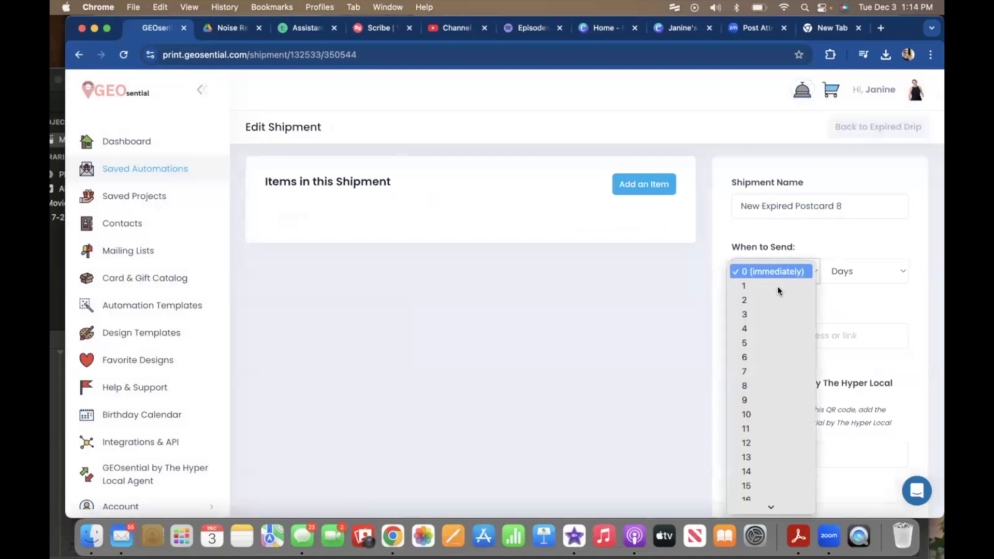
{"action": "left_click", "coordinate": [777, 299]}
{"action": "left_click", "coordinate": [875, 269]}
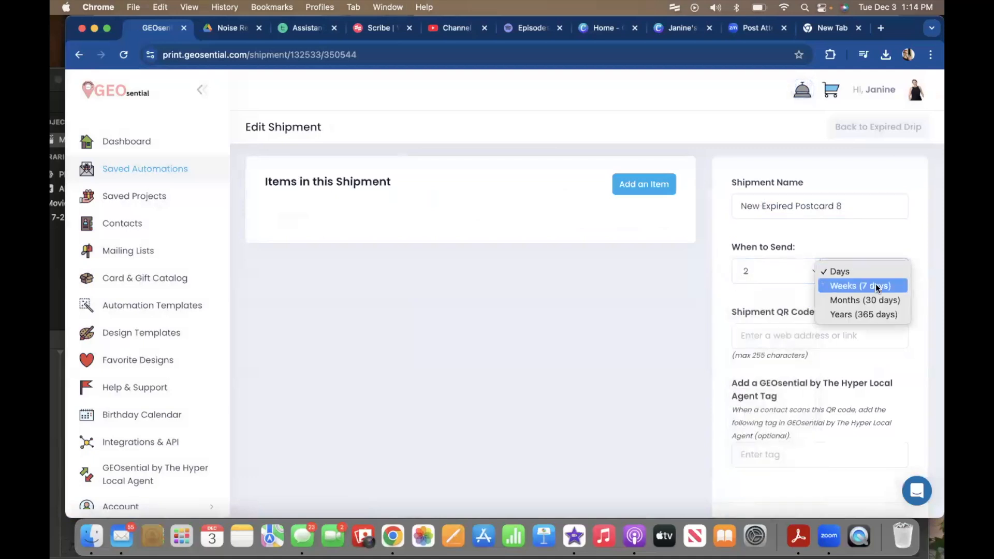
{"action": "left_click", "coordinate": [800, 378]}
Set the home-value page link as the eighth shipment's QR code, tag it "cma" and save the shipment
{"action": "left_click", "coordinate": [807, 332]}
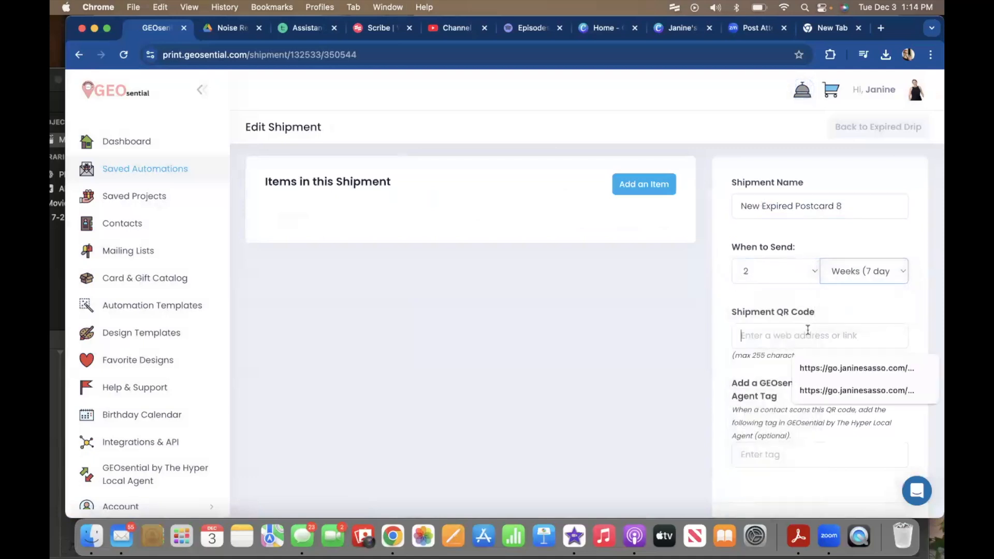
{"action": "left_click", "coordinate": [810, 367]}
{"action": "scroll", "coordinate": [791, 405], "scroll_direction": "down", "scroll_amount": 2}
{"action": "left_click", "coordinate": [792, 396]}
{"action": "left_click", "coordinate": [809, 428]}
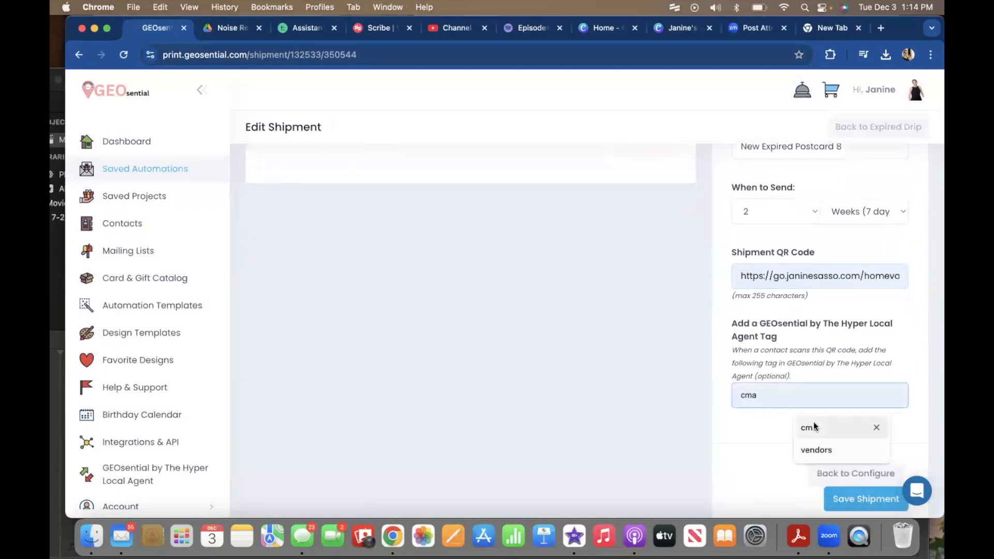
{"action": "left_click", "coordinate": [856, 503]}
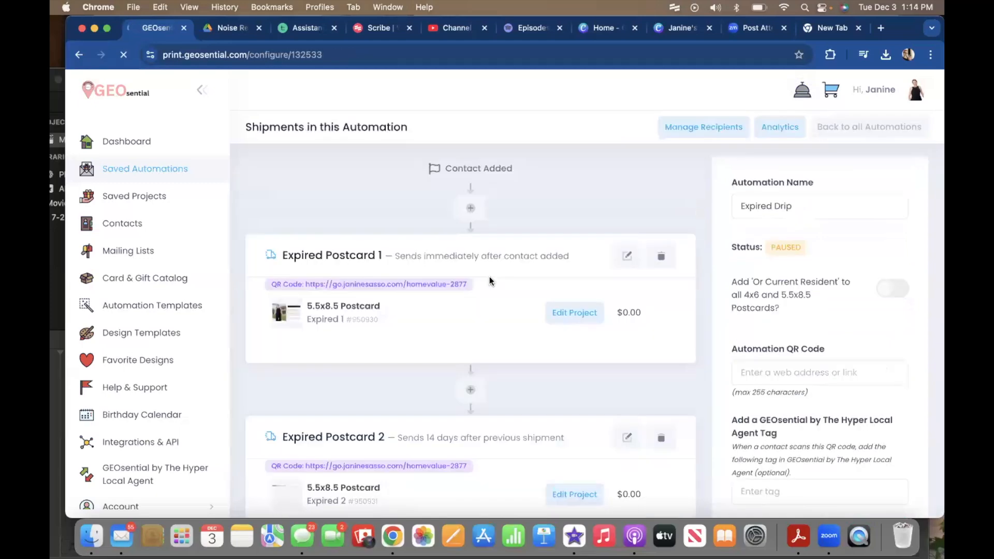
Add the saved Expired 8 postcard to the New Expired Postcard 8 shipment and save the shipment
{"action": "scroll", "coordinate": [489, 276], "scroll_direction": "down", "scroll_amount": 4}
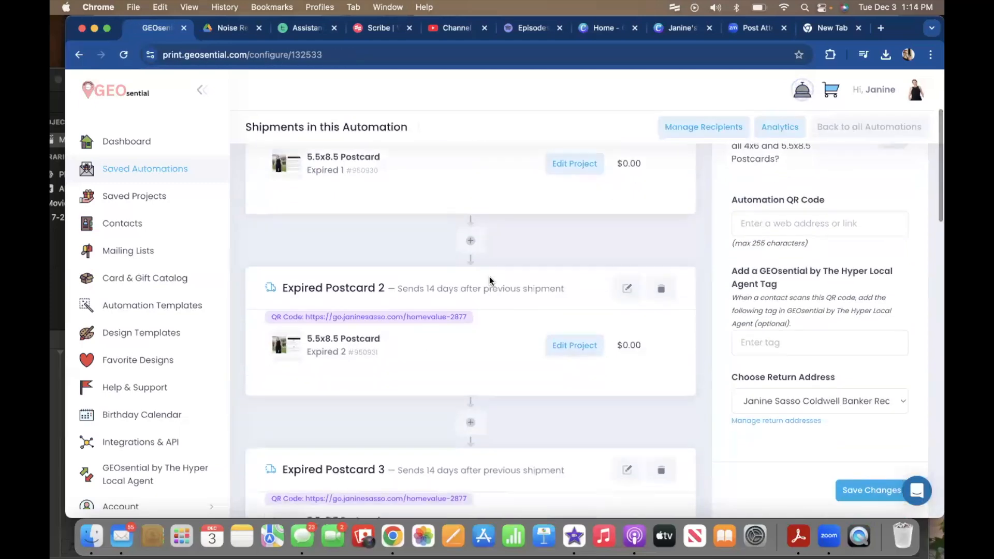
{"action": "scroll", "coordinate": [489, 277], "scroll_direction": "down", "scroll_amount": 1}
{"action": "scroll", "coordinate": [489, 277], "scroll_direction": "down", "scroll_amount": 20}
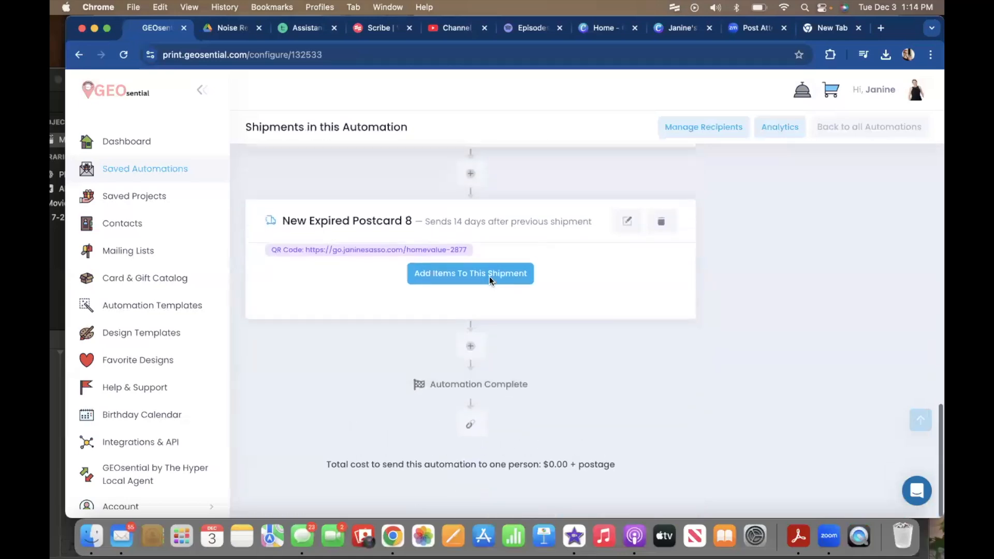
{"action": "left_click", "coordinate": [489, 281]}
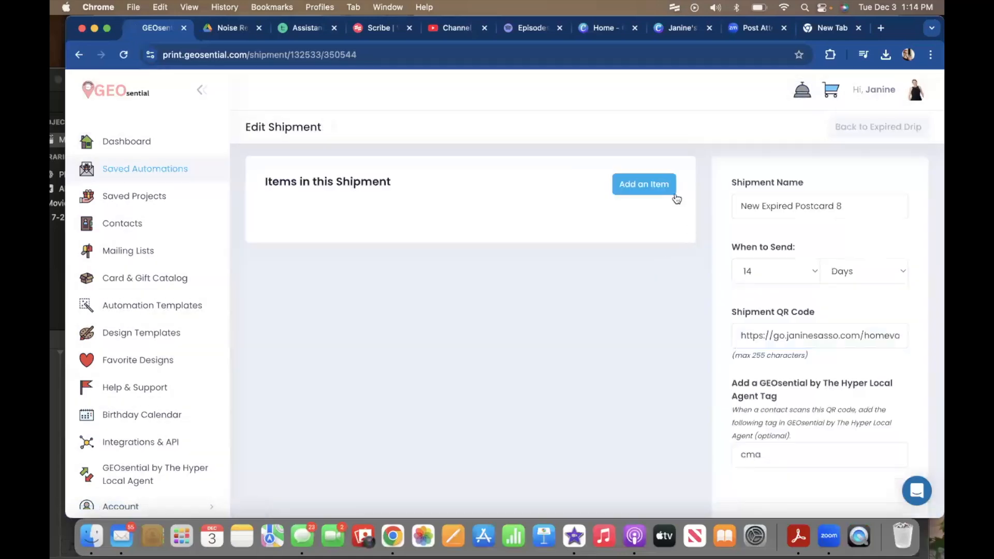
{"action": "left_click", "coordinate": [670, 186]}
{"action": "type", "text": "exp"}
{"action": "left_click", "coordinate": [604, 307]}
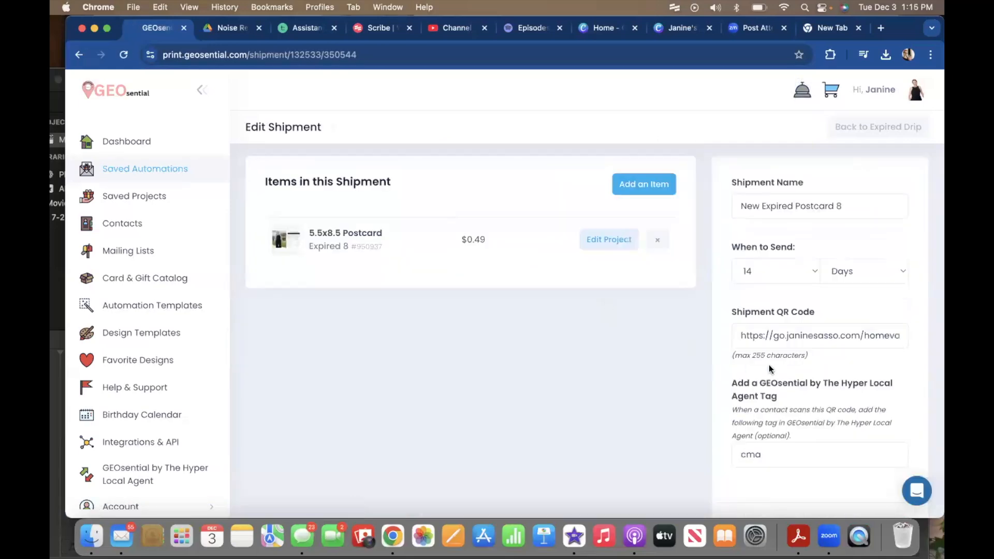
{"action": "scroll", "coordinate": [769, 364], "scroll_direction": "down", "scroll_amount": 3}
{"action": "left_click", "coordinate": [863, 438]}
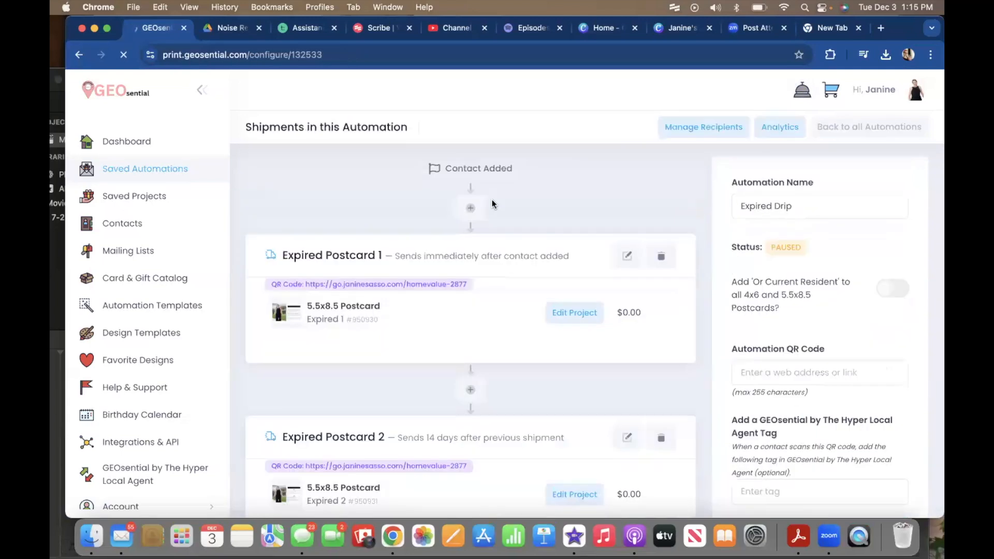
Add a ninth shipment at the end of the automation, named Expired Postcard 9, with a sending delay of 2 weeks
{"action": "scroll", "coordinate": [503, 365], "scroll_direction": "down", "scroll_amount": 15}
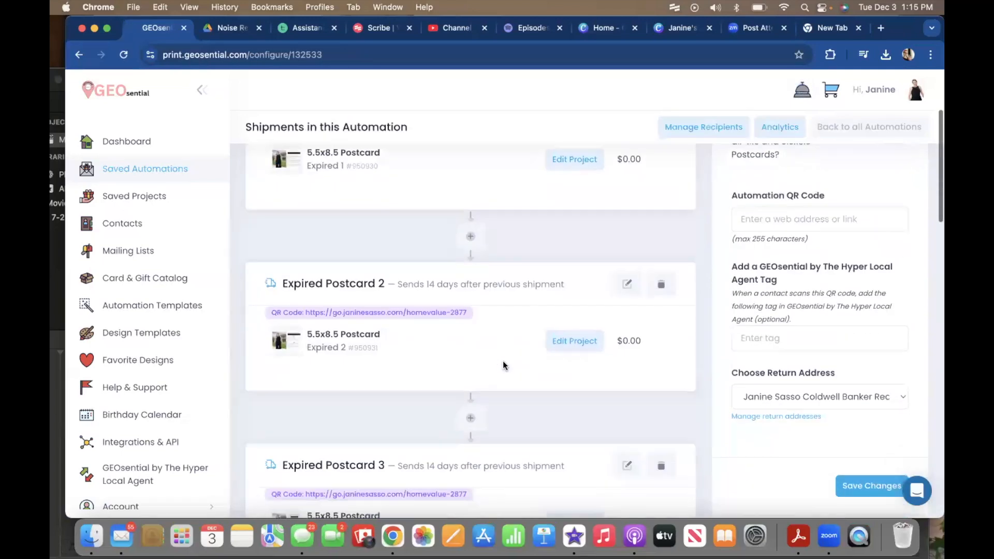
{"action": "scroll", "coordinate": [502, 361], "scroll_direction": "down", "scroll_amount": 10}
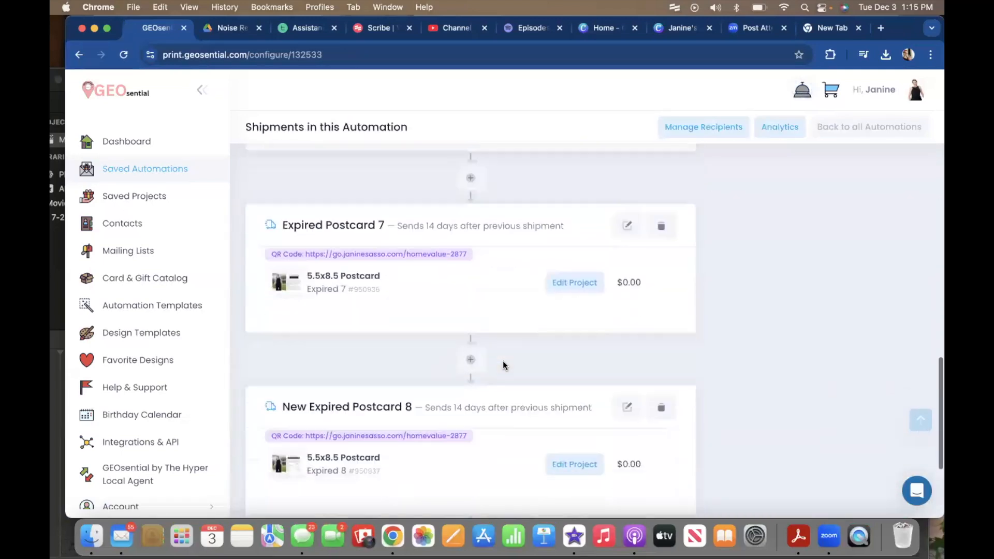
{"action": "scroll", "coordinate": [502, 362], "scroll_direction": "up", "scroll_amount": 4}
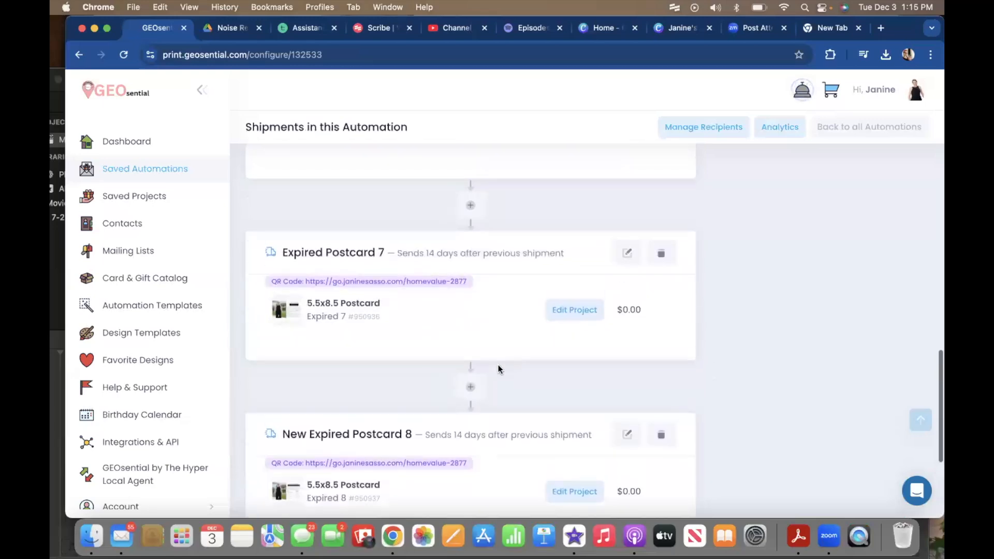
{"action": "scroll", "coordinate": [498, 364], "scroll_direction": "down", "scroll_amount": 3}
{"action": "left_click", "coordinate": [469, 393]}
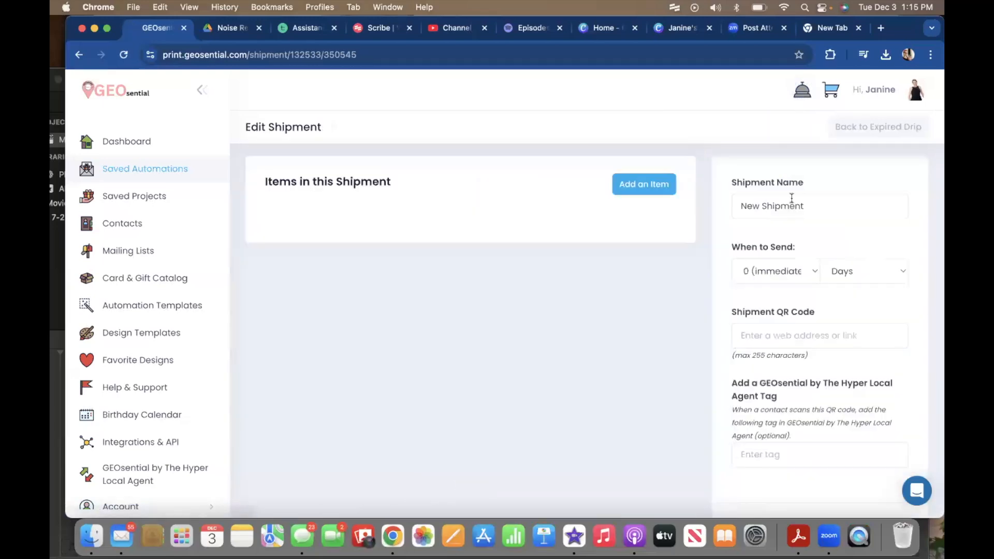
{"action": "triple_click", "coordinate": [785, 205]}
{"action": "type", "text": "Expired Postcard 9"}
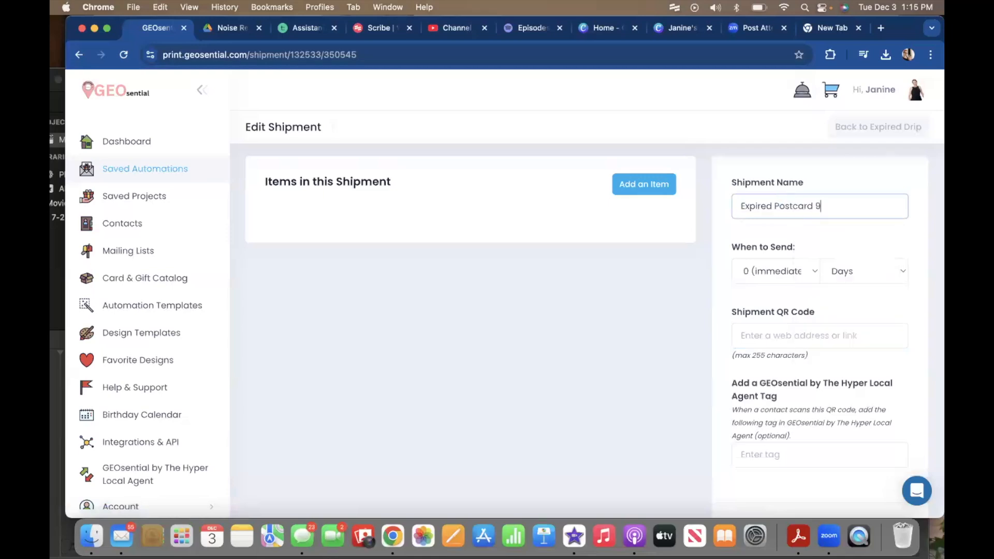
{"action": "left_click", "coordinate": [767, 275]}
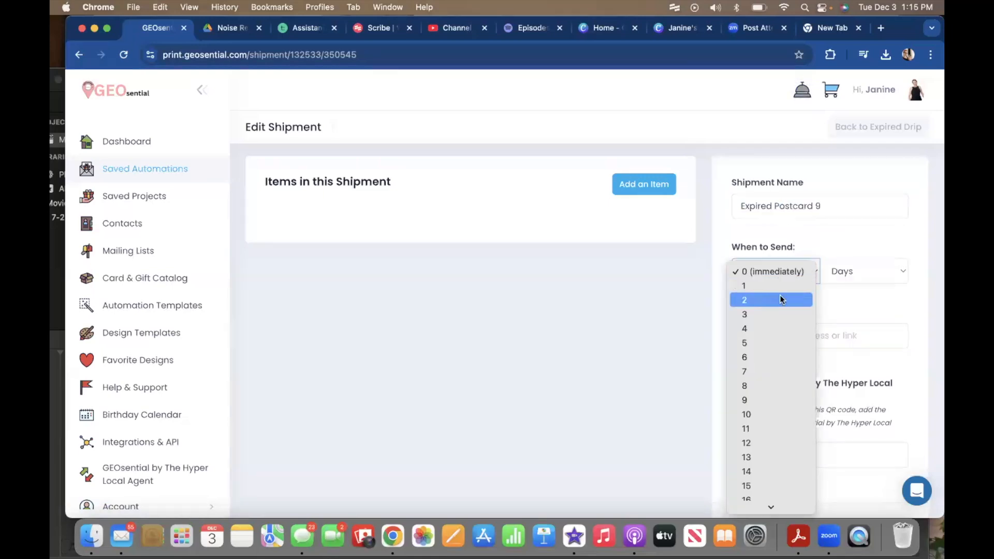
{"action": "left_click", "coordinate": [850, 281]}
{"action": "left_click", "coordinate": [850, 281]}
{"action": "left_click", "coordinate": [848, 288]}
Set the home-value page link as the Expired Postcard 9 QR code, tag it "cma" and save the shipment
{"action": "left_click", "coordinate": [817, 335]}
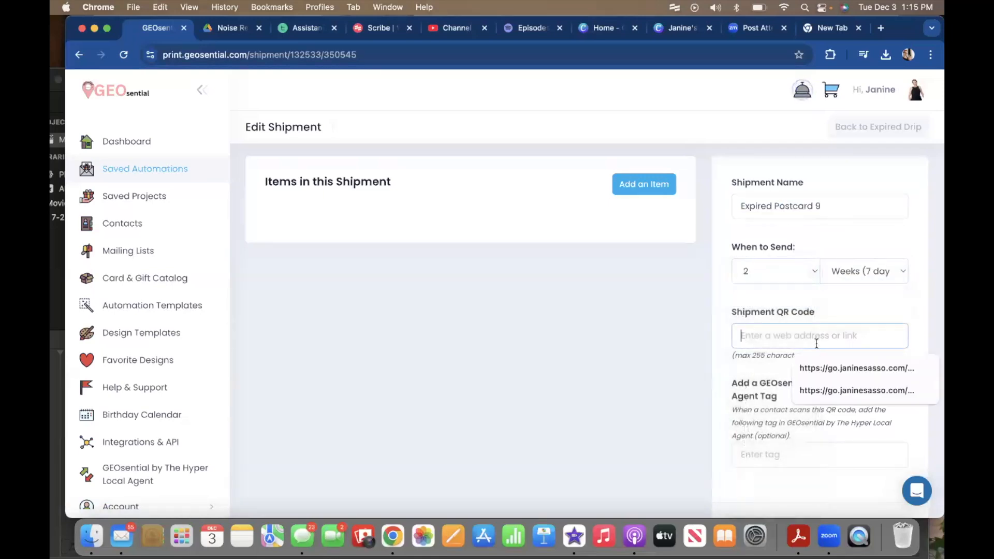
{"action": "left_click", "coordinate": [818, 358]}
{"action": "left_click", "coordinate": [805, 453]}
{"action": "type", "text": "cma"}
{"action": "scroll", "coordinate": [868, 461], "scroll_direction": "down", "scroll_amount": 3}
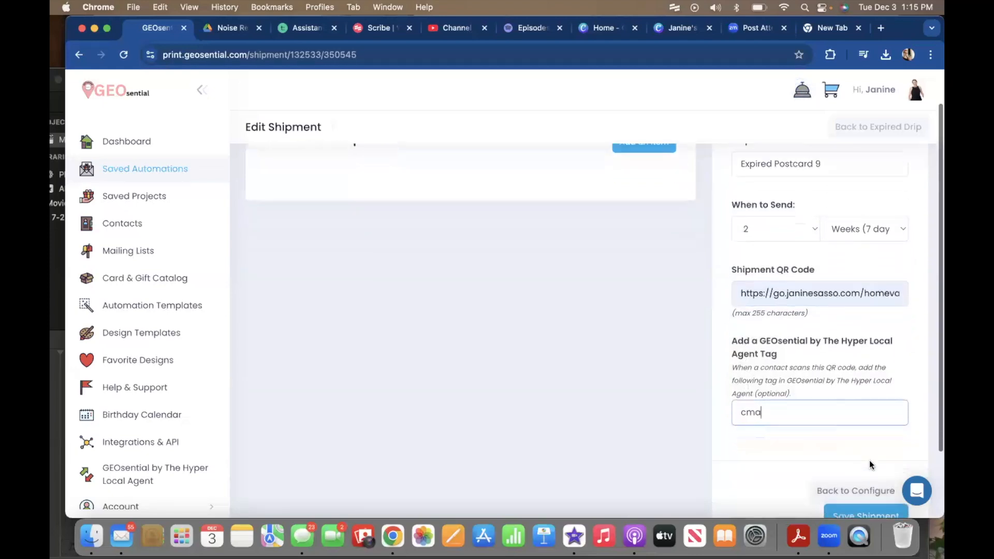
{"action": "left_click", "coordinate": [867, 466]}
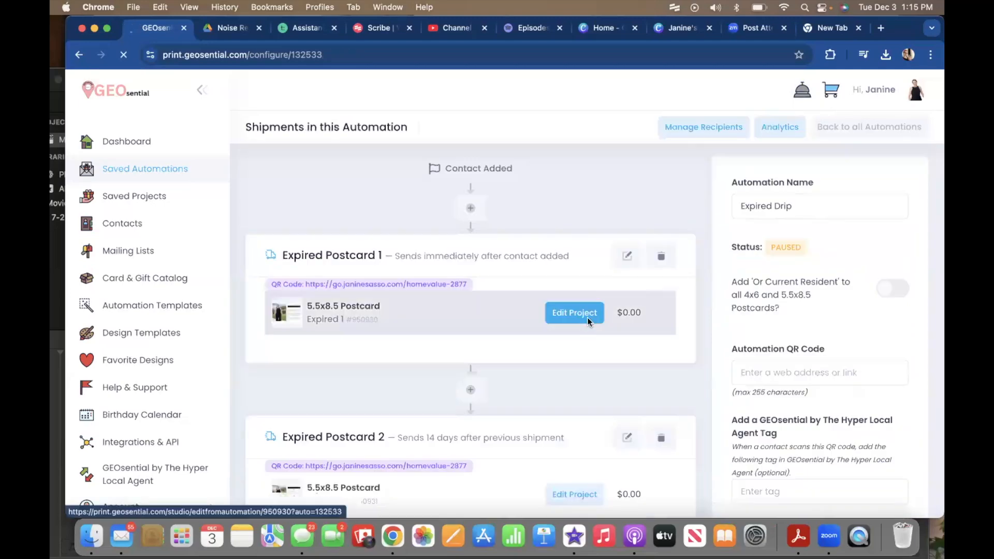
Add the saved Expired 9 postcard to the Expired Postcard 9 shipment and save the shipment
{"action": "scroll", "coordinate": [588, 324], "scroll_direction": "down", "scroll_amount": 20}
{"action": "left_click", "coordinate": [499, 279]}
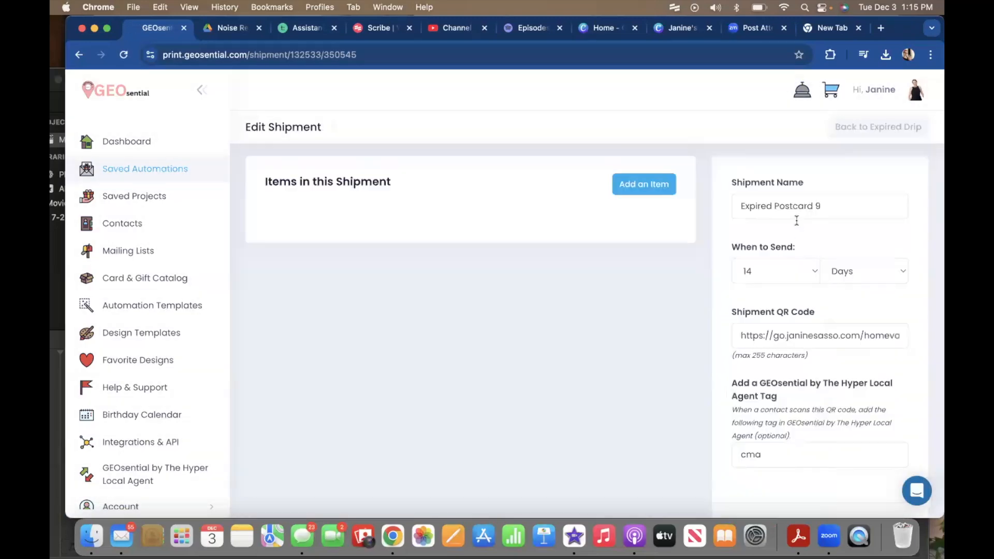
{"action": "left_click", "coordinate": [654, 190]}
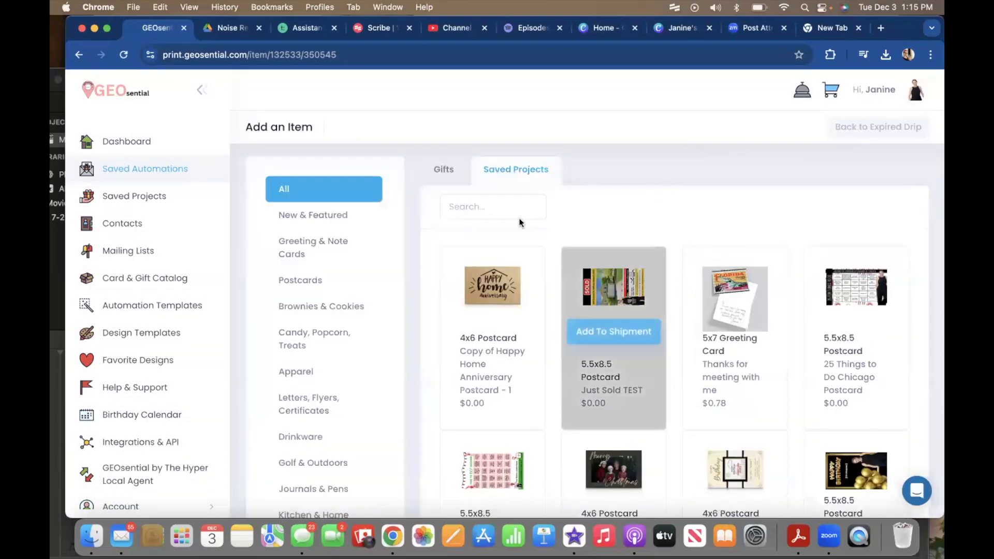
{"action": "type", "text": "exp"}
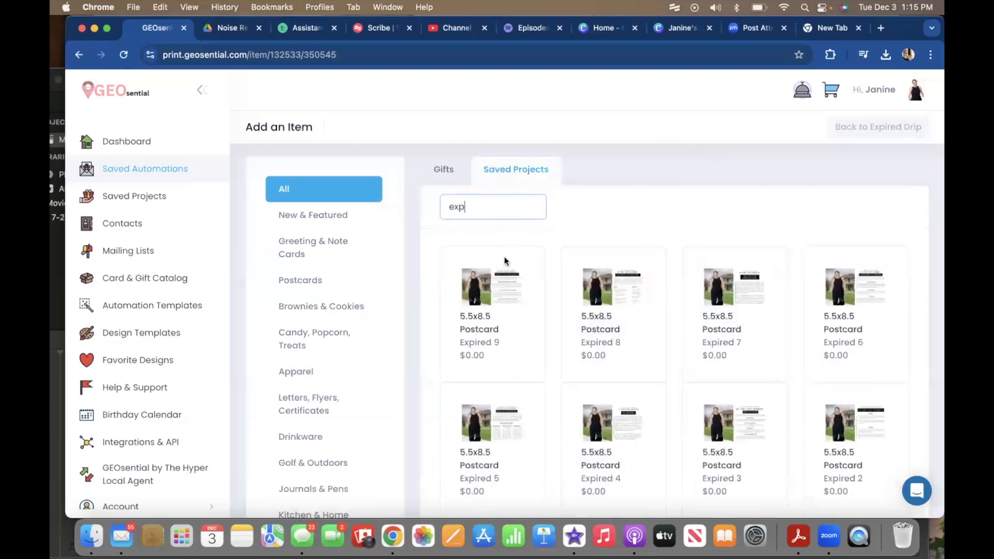
{"action": "mouse_move", "coordinate": [506, 312]}
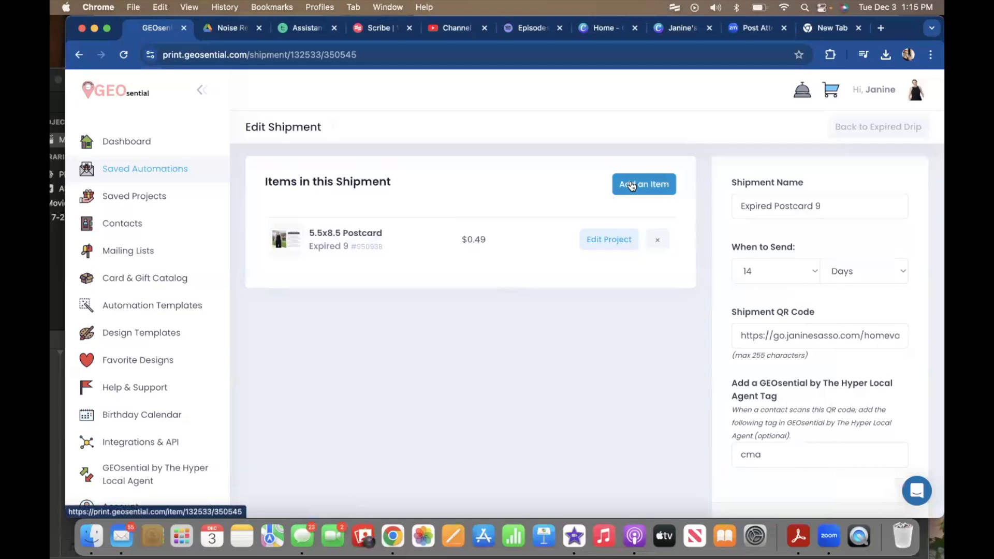
{"action": "scroll", "coordinate": [859, 440], "scroll_direction": "down", "scroll_amount": 5}
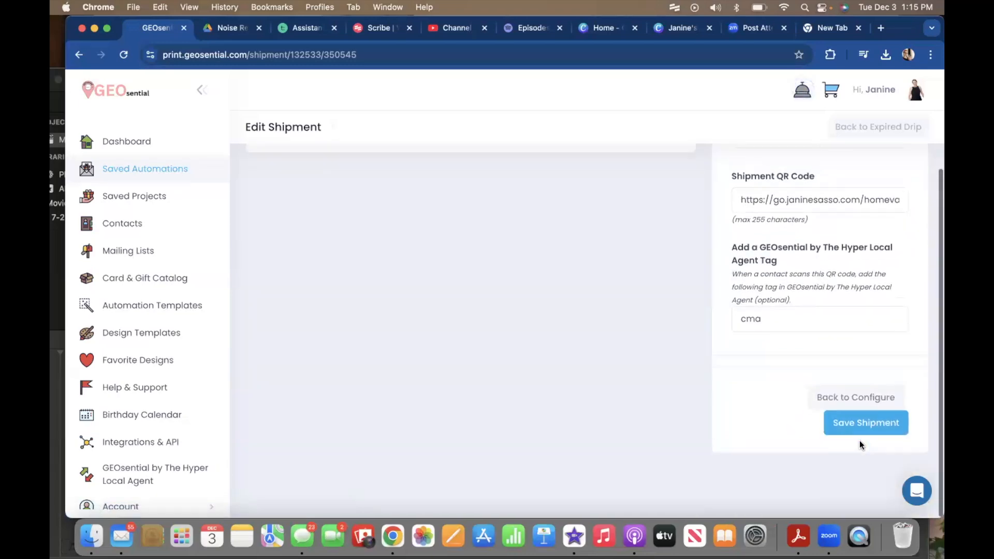
{"action": "left_click", "coordinate": [872, 433]}
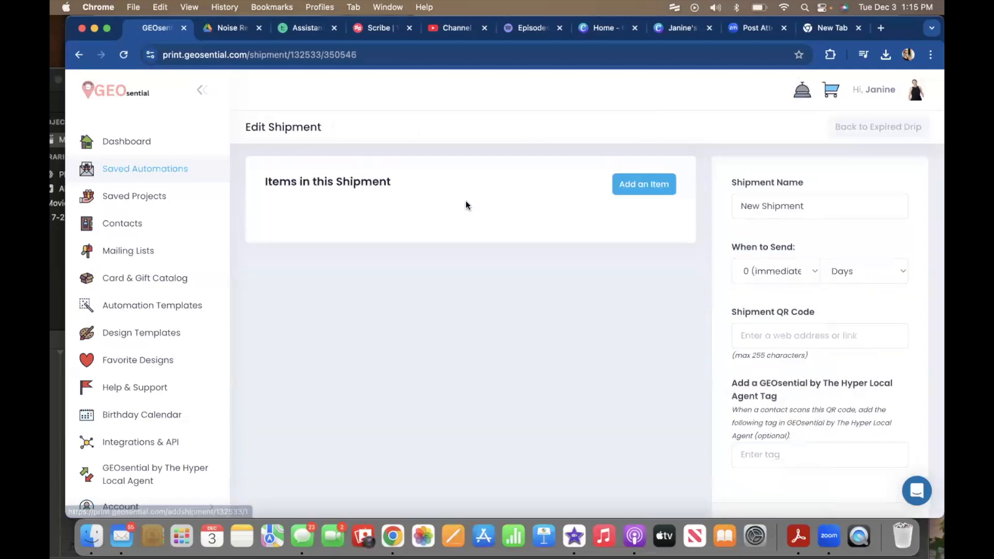
Insert a new shipment before Expired Postcard 1 and add the saved Netflix Card Selling Hoffman Estates postcard to it
{"action": "left_click", "coordinate": [625, 184]}
{"action": "type", "text": "netfl"}
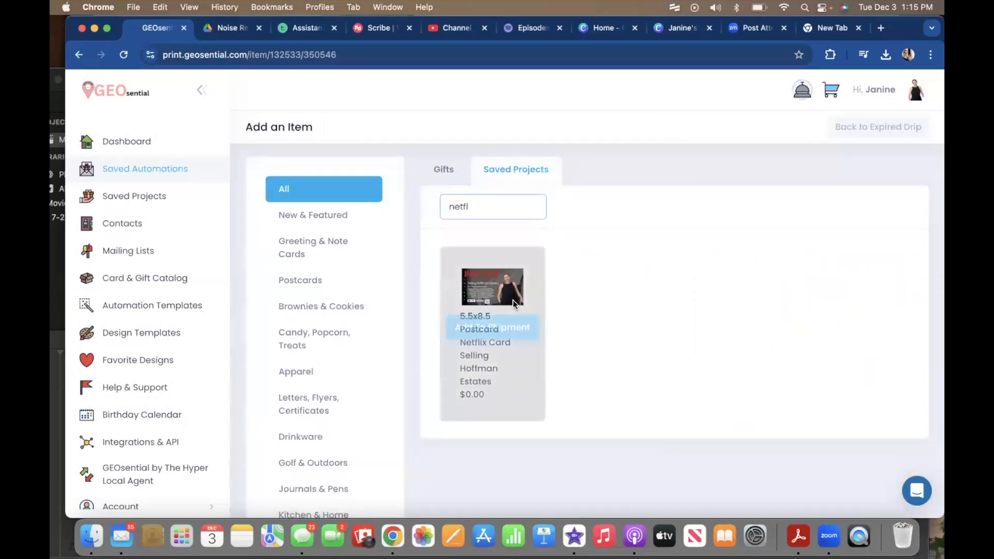
{"action": "left_click", "coordinate": [505, 329]}
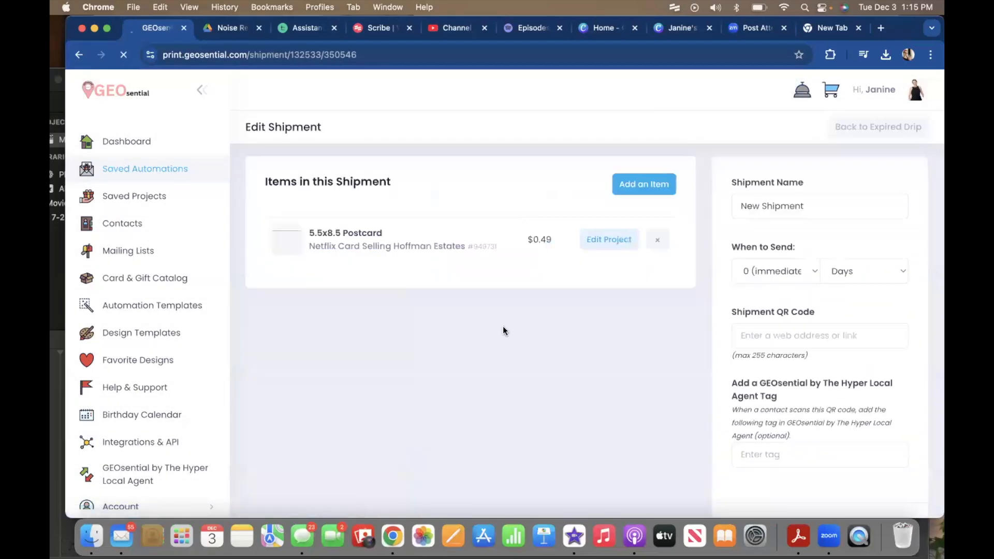
Name the new first shipment Netflix Card and set it to send after 2 weeks
{"action": "triple_click", "coordinate": [776, 206]}
{"action": "type", "text": "Netfl"}
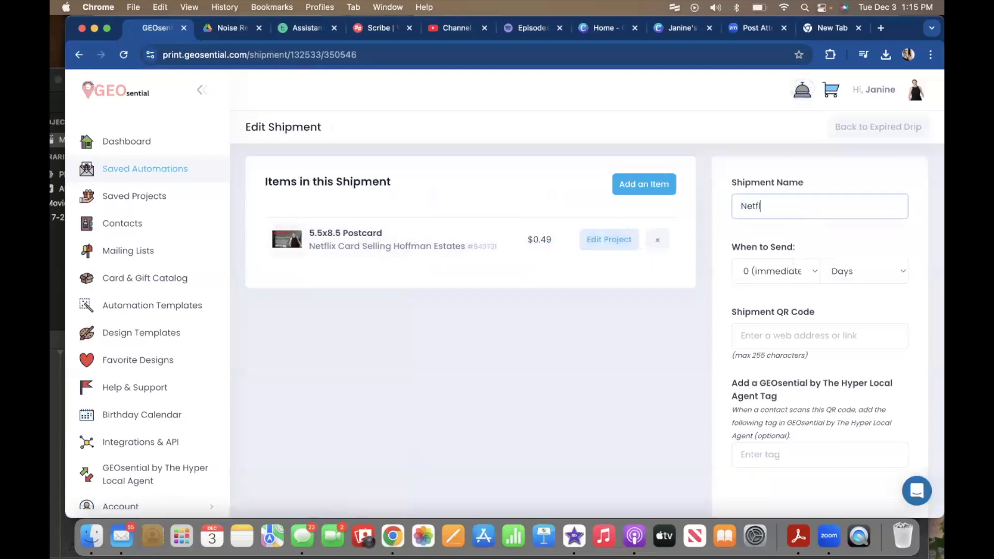
{"action": "type", "text": "ix Card"}
{"action": "left_click", "coordinate": [786, 281]}
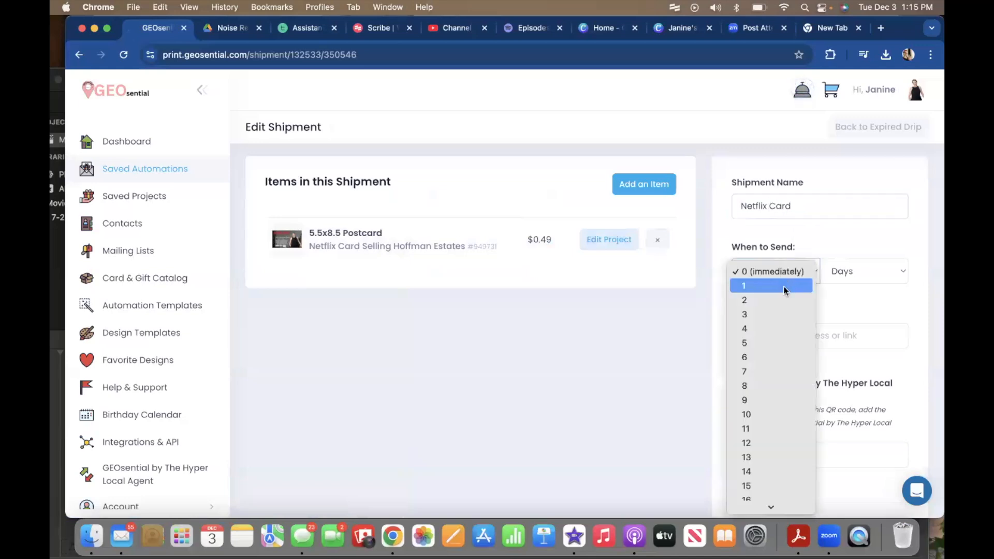
{"action": "left_click", "coordinate": [842, 269]}
{"action": "left_click", "coordinate": [842, 269]}
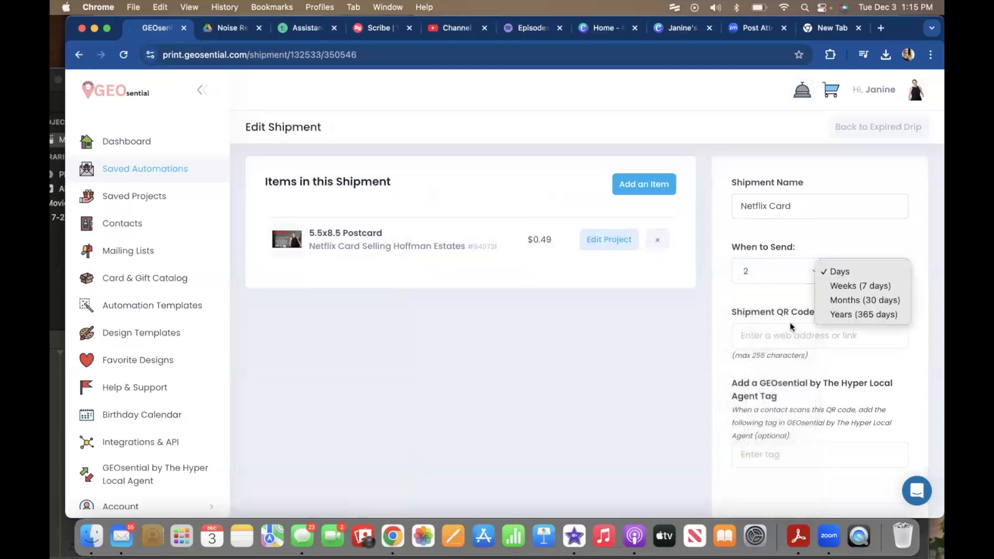
{"action": "left_click", "coordinate": [859, 284]}
Set the home-value page link as the Netflix Card QR code, tag it "cma" and save the shipment
{"action": "left_click", "coordinate": [820, 335]}
{"action": "left_click", "coordinate": [810, 369]}
{"action": "left_click", "coordinate": [765, 460]}
{"action": "type", "text": "cma"}
{"action": "scroll", "coordinate": [760, 454], "scroll_direction": "down", "scroll_amount": 3}
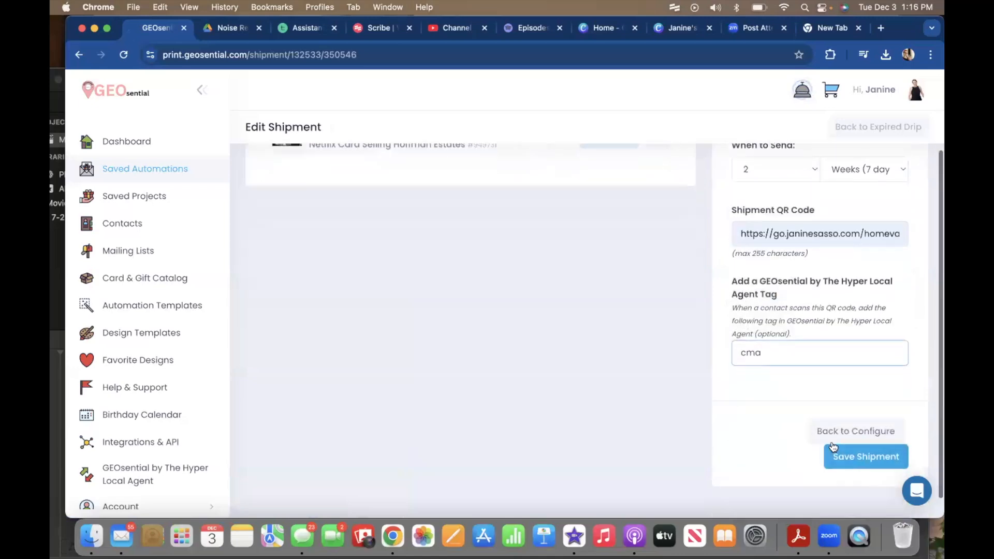
{"action": "left_click", "coordinate": [839, 446]}
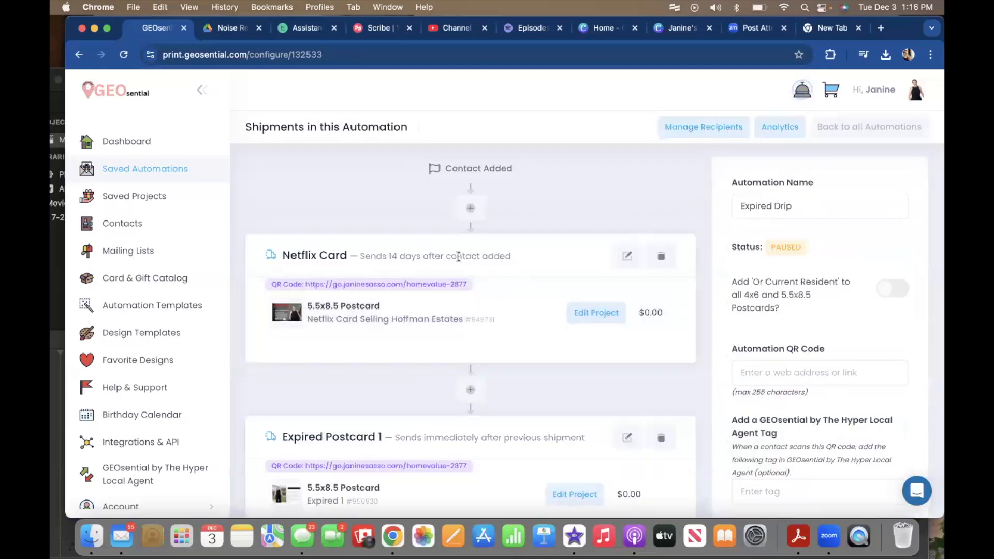
Change the Netflix Card shipment to send immediately (0 days) and save it
{"action": "left_click", "coordinate": [627, 256]}
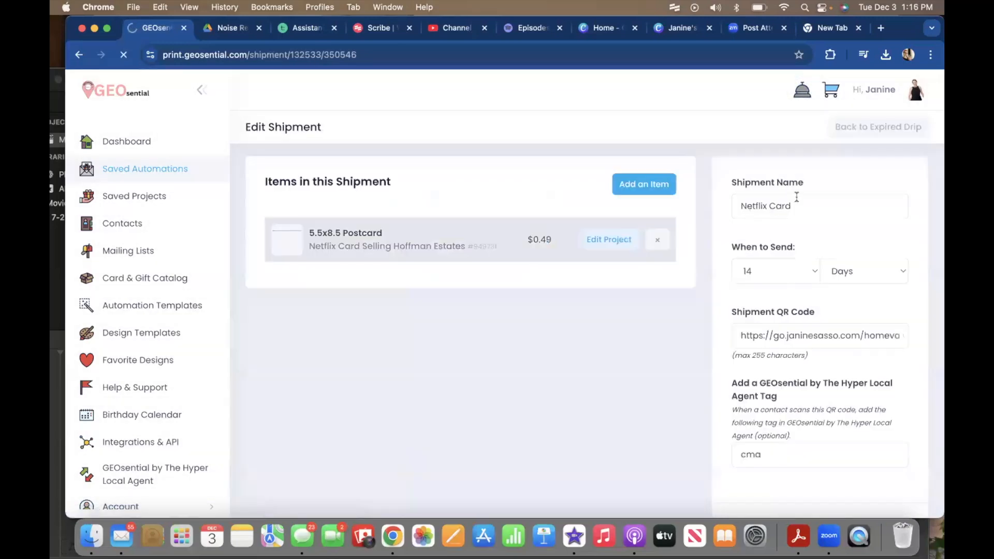
{"action": "left_click", "coordinate": [766, 277]}
{"action": "left_click", "coordinate": [767, 66]}
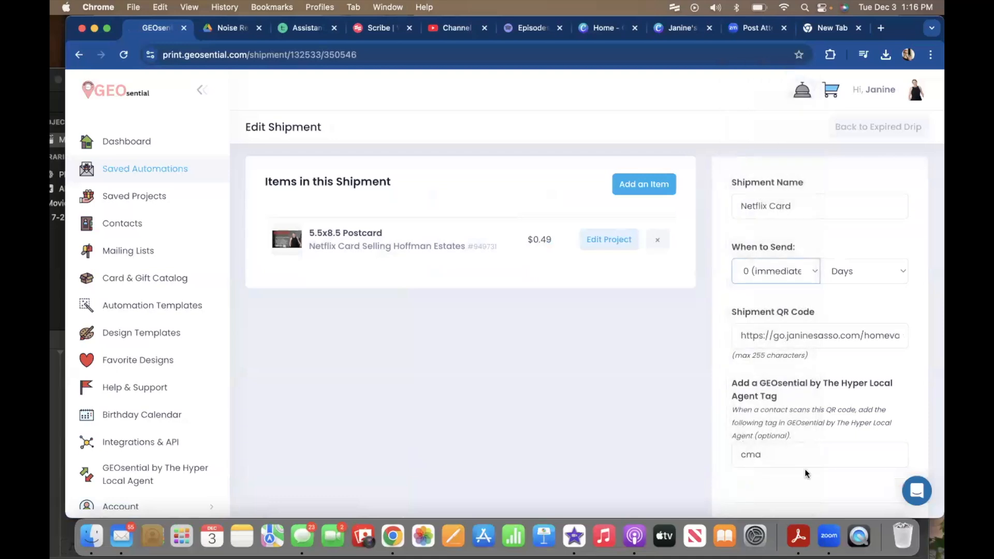
{"action": "scroll", "coordinate": [805, 468], "scroll_direction": "down", "scroll_amount": 4}
{"action": "left_click", "coordinate": [865, 470]}
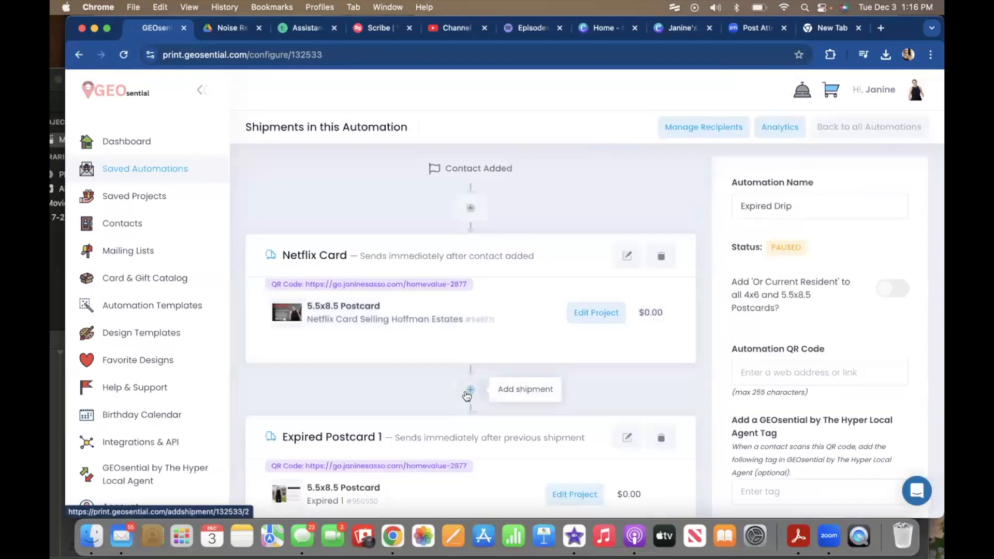
Change Expired Postcard 1 to send 1 week after the previous shipment and save it
{"action": "left_click", "coordinate": [619, 440]}
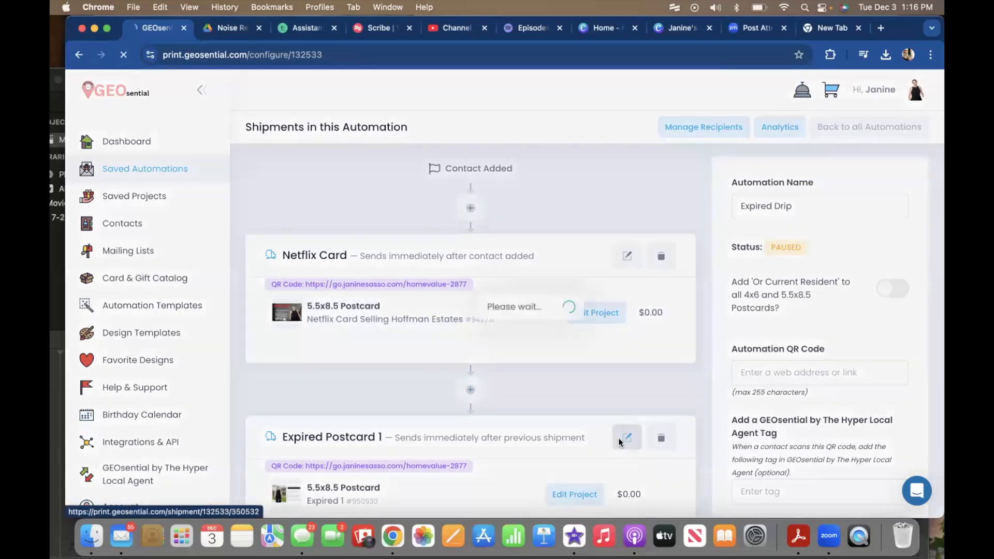
{"action": "left_click", "coordinate": [766, 269]}
{"action": "left_click", "coordinate": [761, 286]}
{"action": "left_click", "coordinate": [851, 269]}
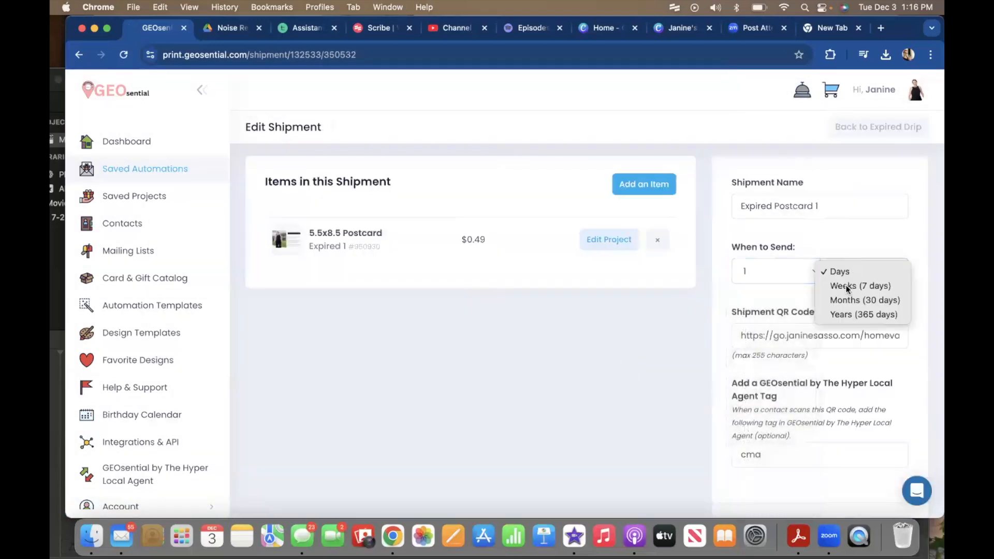
{"action": "left_click", "coordinate": [846, 288]}
{"action": "scroll", "coordinate": [865, 471], "scroll_direction": "down", "scroll_amount": 3}
{"action": "left_click", "coordinate": [863, 478]}
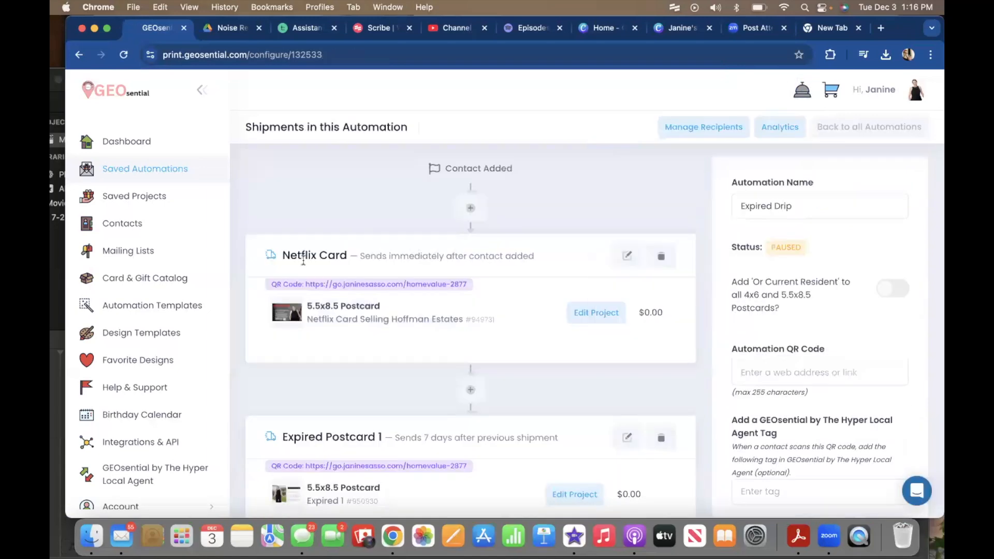
Review the order and send timing of all shipments in the automation, and open its recipient management page
{"action": "scroll", "coordinate": [446, 451], "scroll_direction": "down", "scroll_amount": 6}
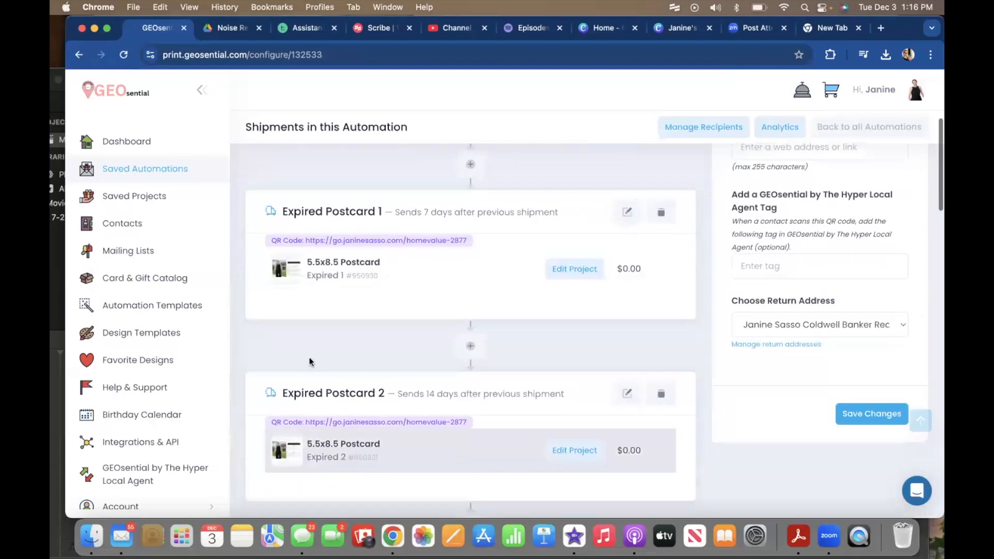
{"action": "scroll", "coordinate": [571, 396], "scroll_direction": "down", "scroll_amount": 20}
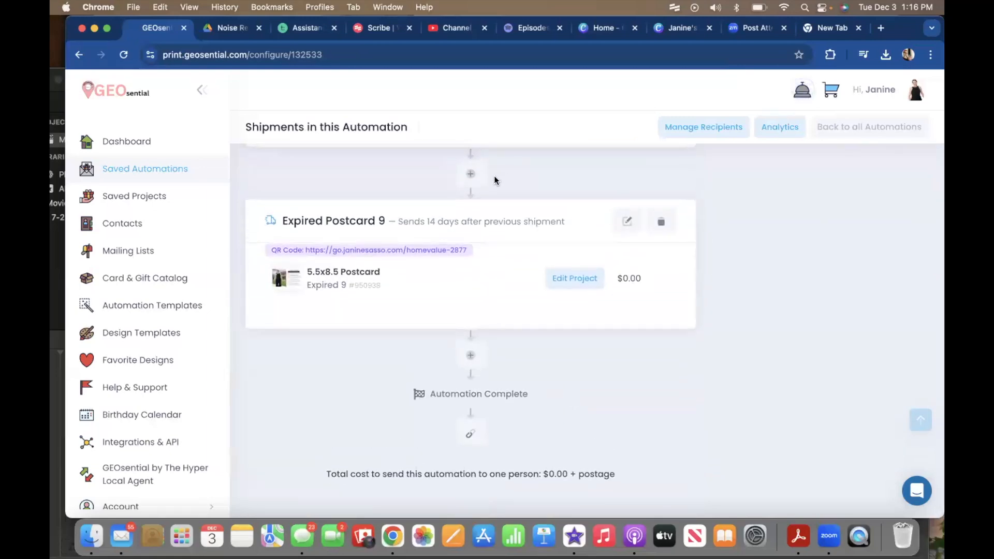
{"action": "scroll", "coordinate": [495, 178], "scroll_direction": "up", "scroll_amount": 20}
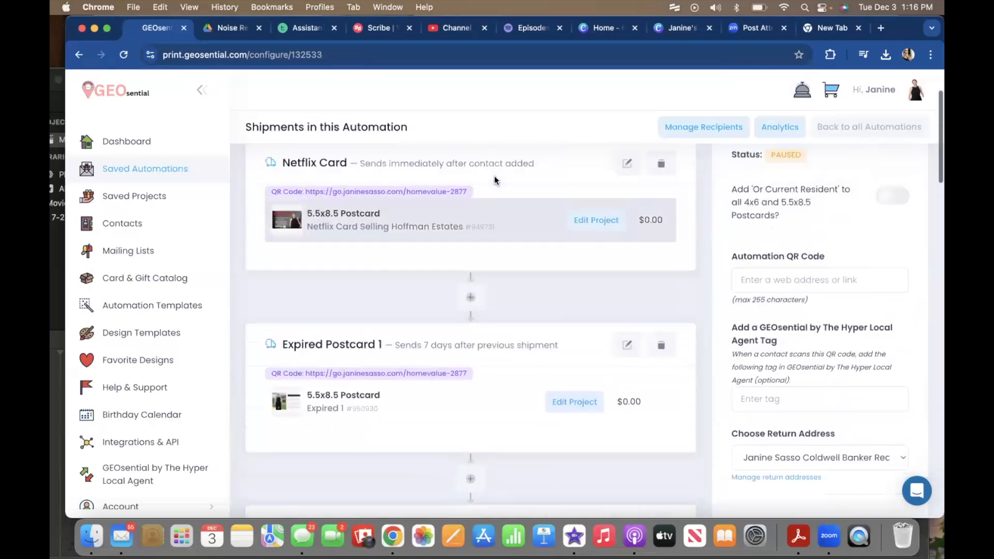
{"action": "scroll", "coordinate": [494, 175], "scroll_direction": "up", "scroll_amount": 3}
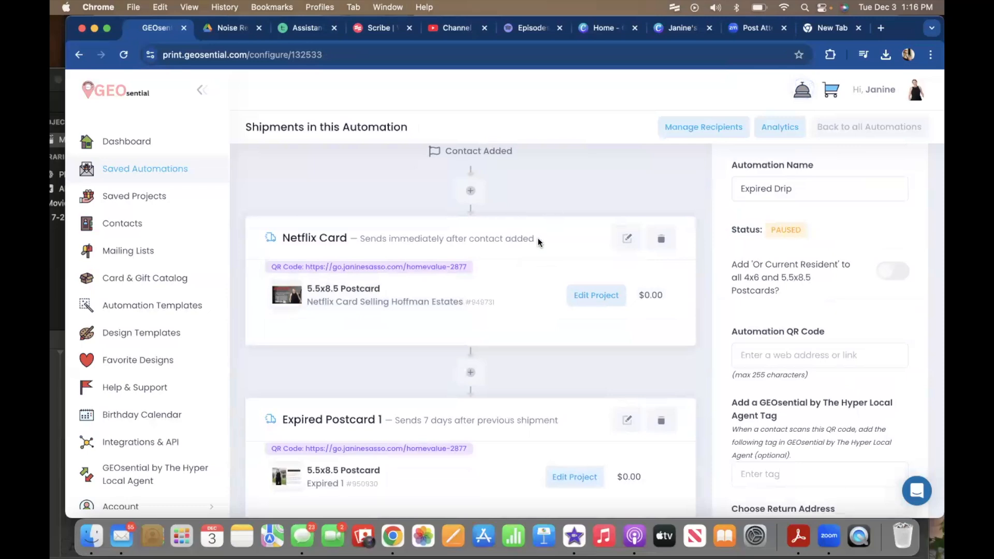
{"action": "scroll", "coordinate": [537, 239], "scroll_direction": "down", "scroll_amount": 20}
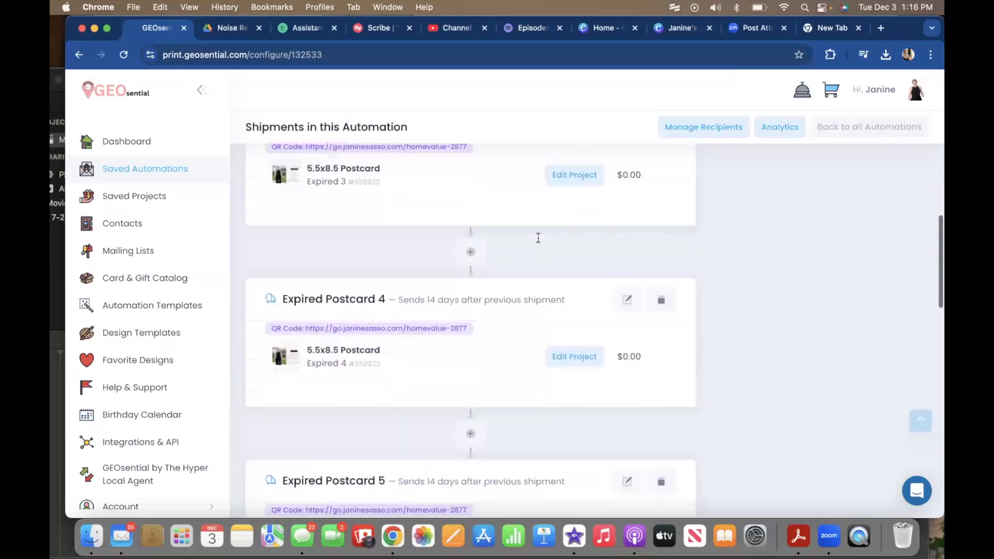
{"action": "scroll", "coordinate": [537, 239], "scroll_direction": "down", "scroll_amount": 8}
{"action": "scroll", "coordinate": [538, 239], "scroll_direction": "up", "scroll_amount": 20}
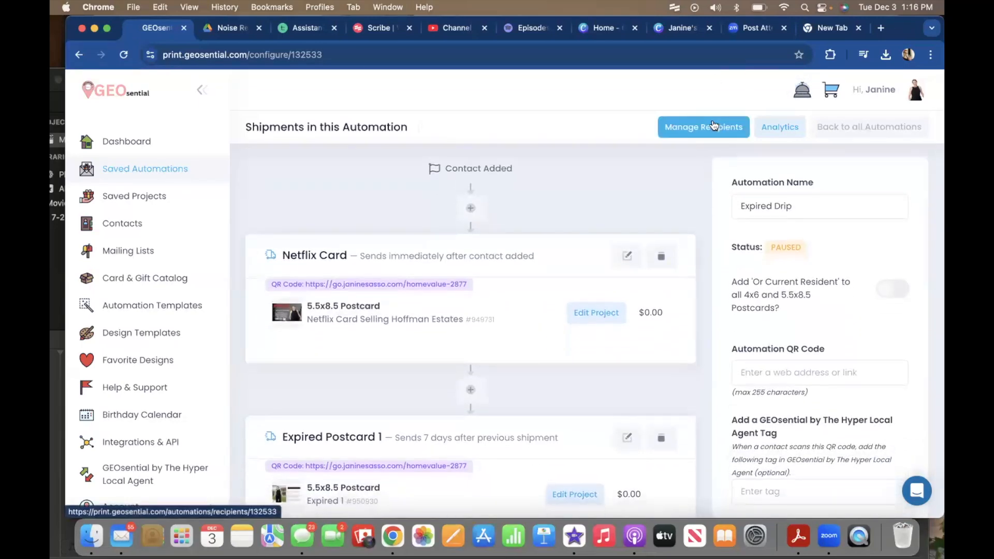
{"action": "left_click", "coordinate": [713, 125]}
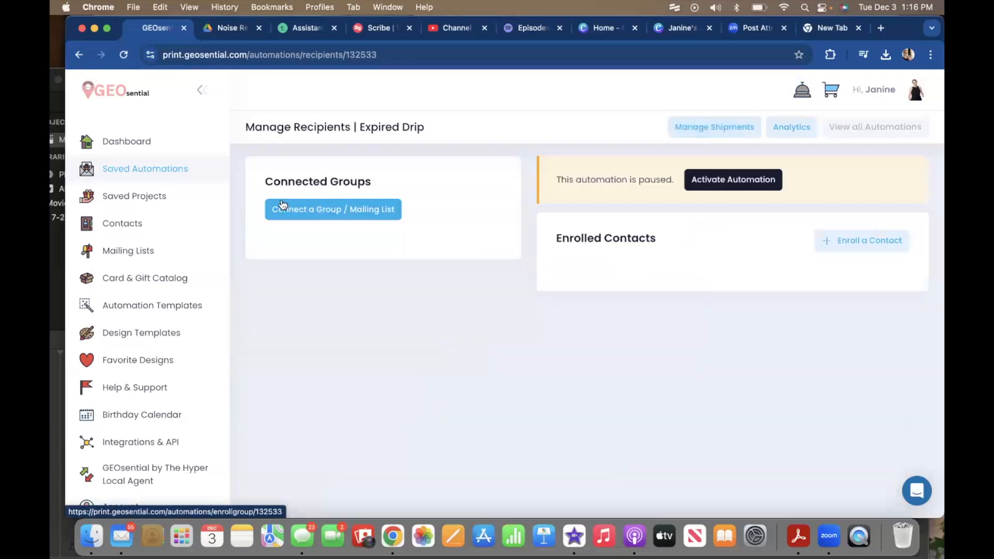